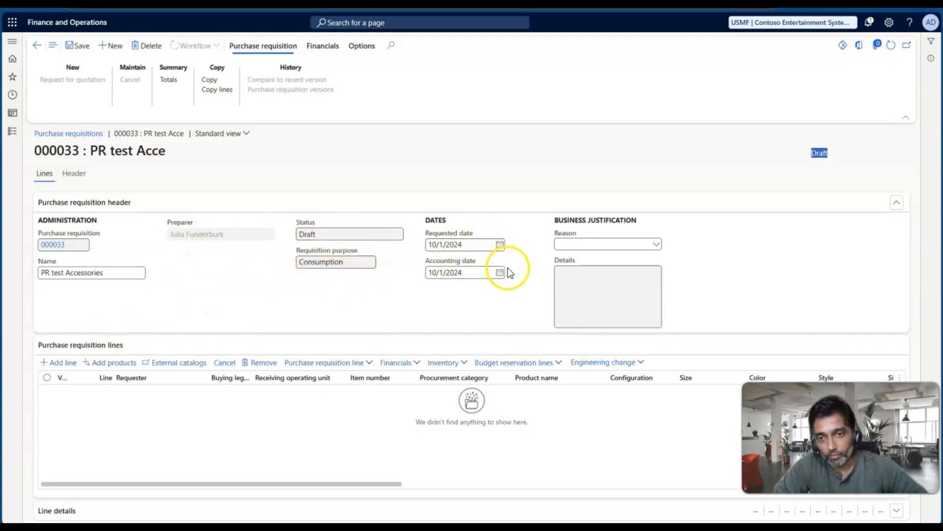
# Set the business justification reason to General supplies and enter the details "There is new hire".
pyautogui.click(655, 245)
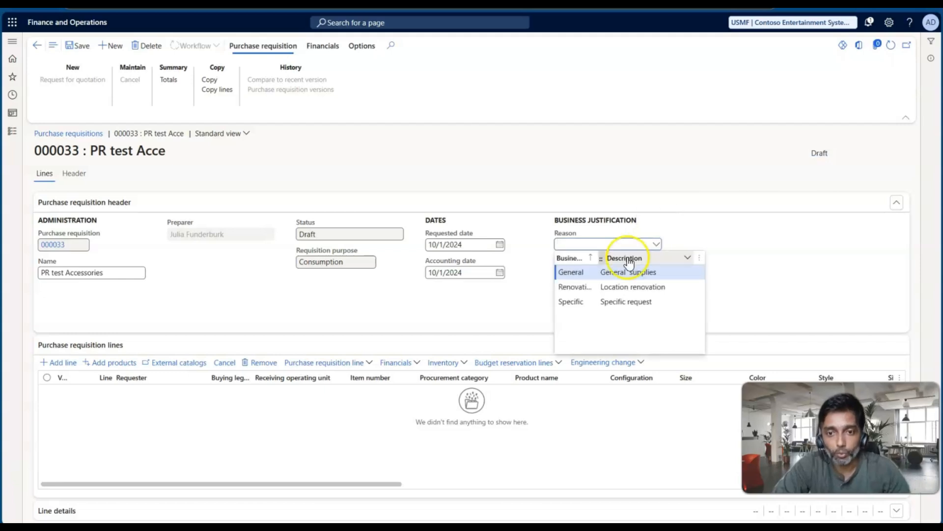
pyautogui.click(576, 273)
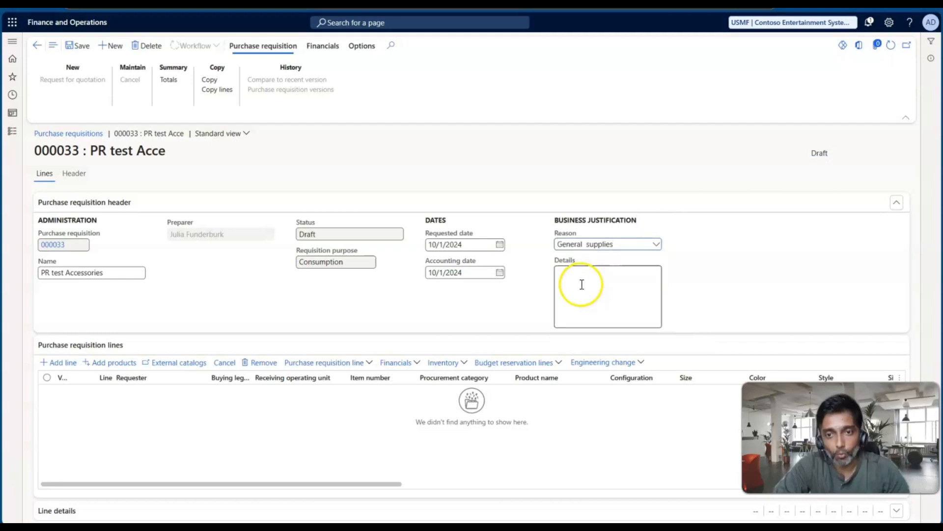
pyautogui.click(582, 281)
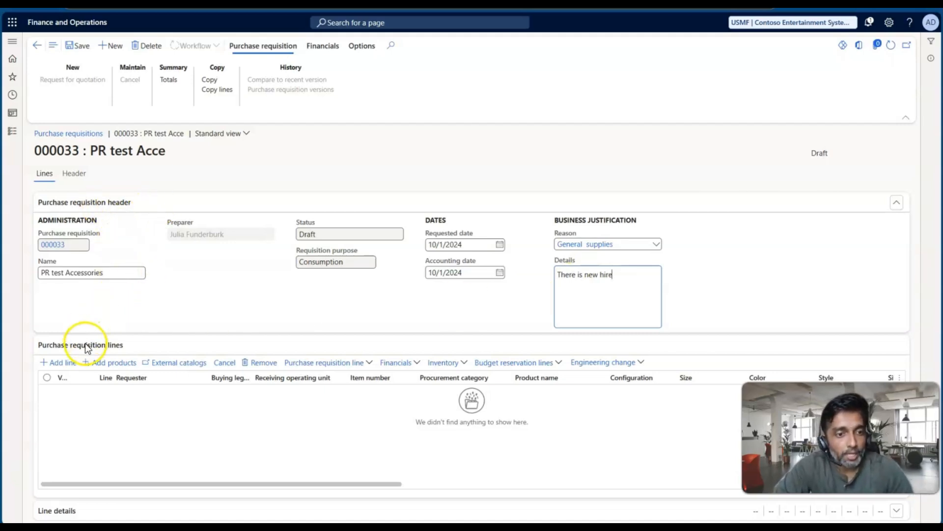
# Add a purchase requisition line and check which workers can be chosen as its requester.
pyautogui.click(60, 363)
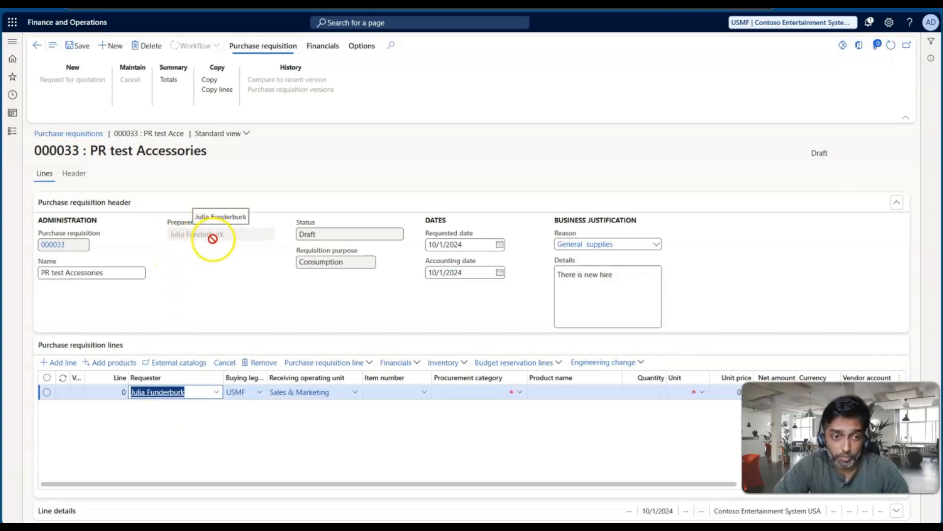
pyautogui.click(217, 393)
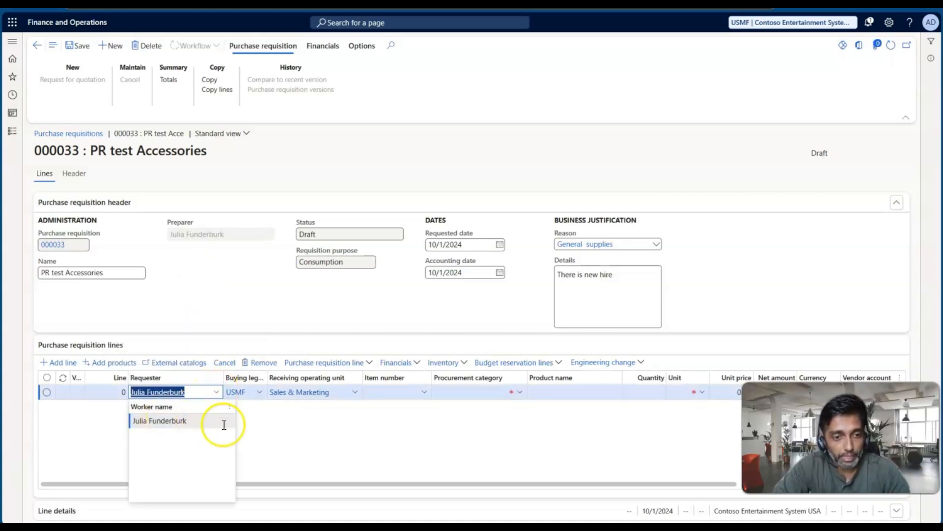
pyautogui.click(243, 435)
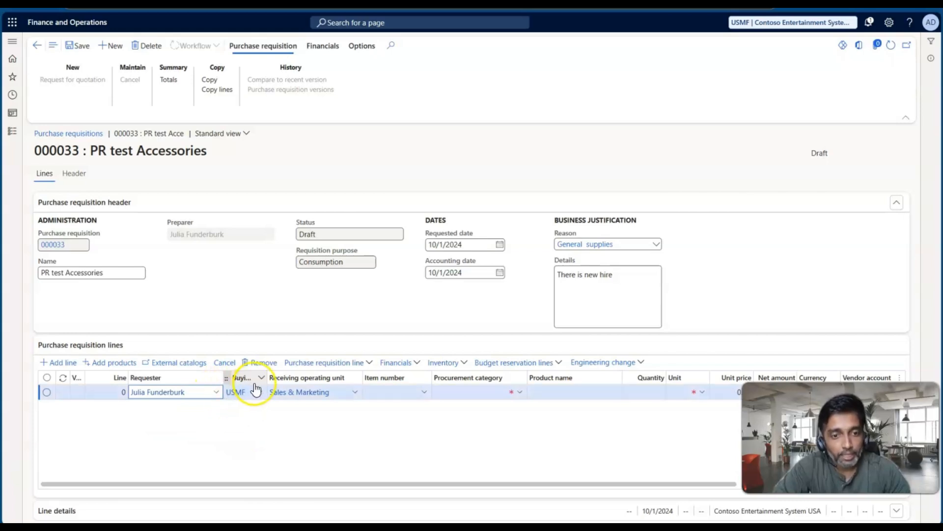
# Review the buying legal entities available for the requisition line.
pyautogui.click(243, 393)
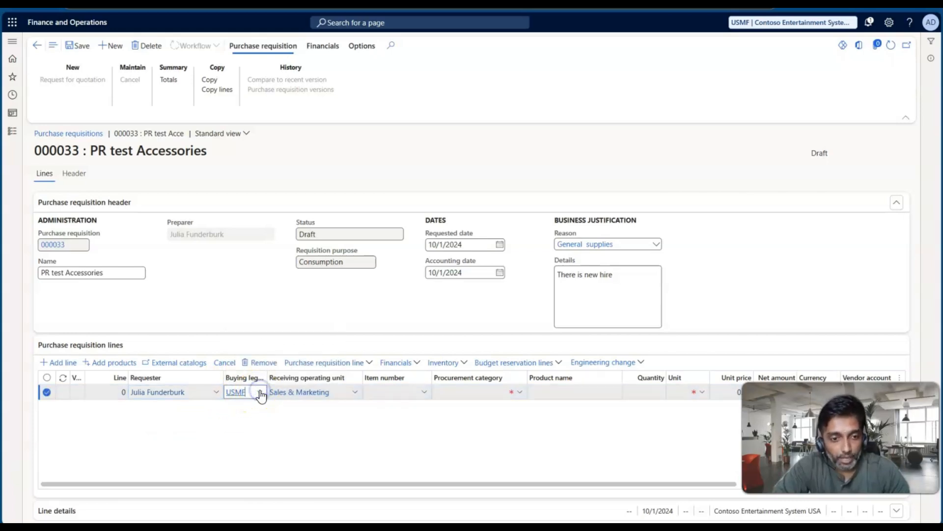
pyautogui.click(259, 393)
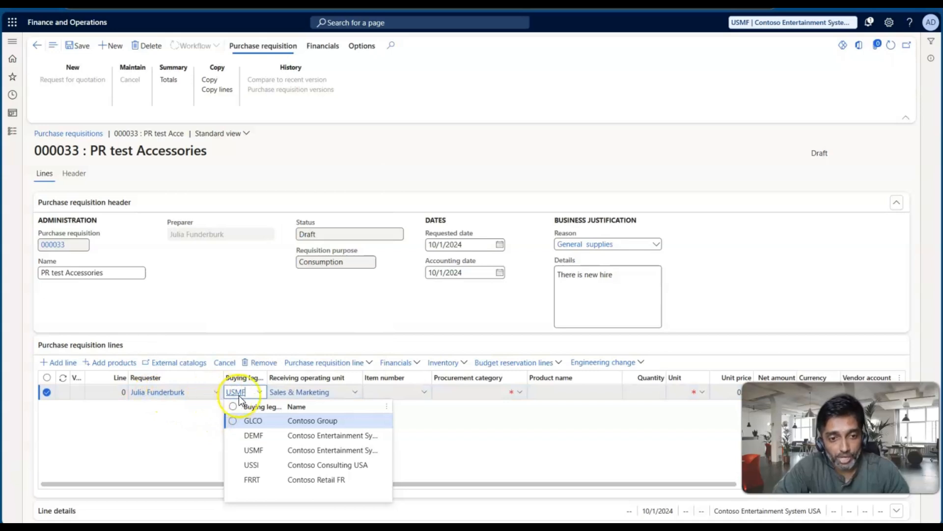
pyautogui.click(206, 455)
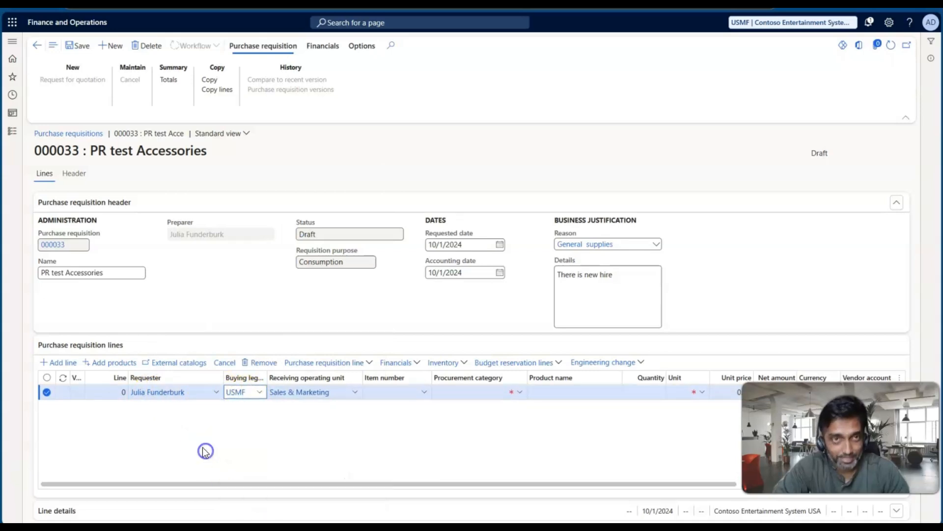
# Open the worker record of the line's requester and show the employment history.
pyautogui.click(161, 396)
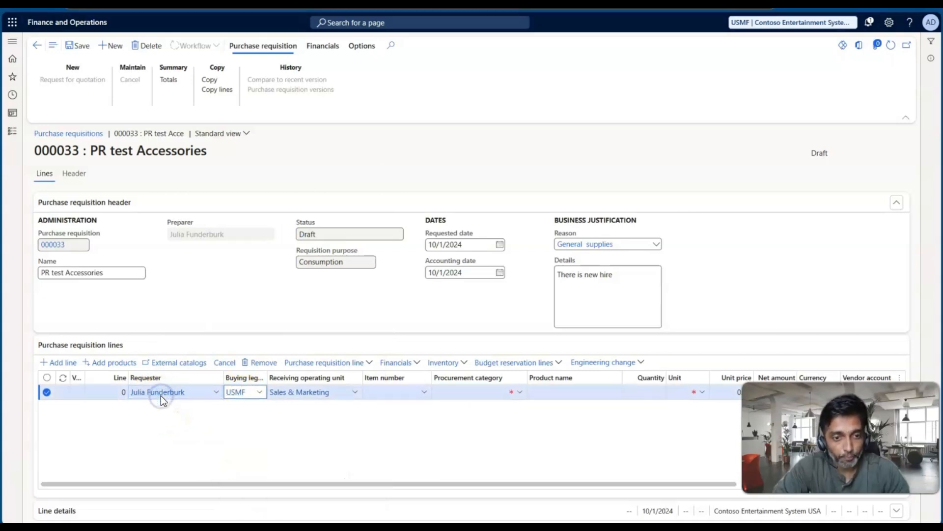
pyautogui.click(213, 297)
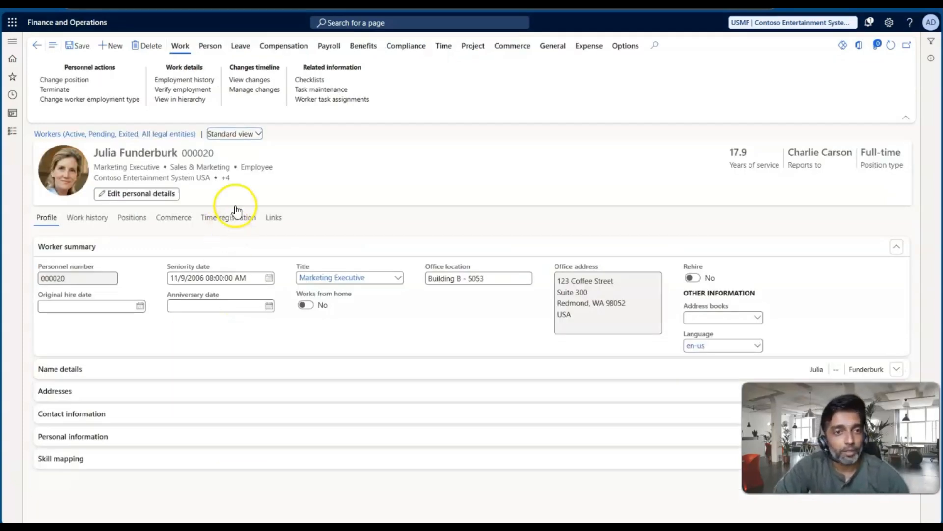
pyautogui.click(187, 80)
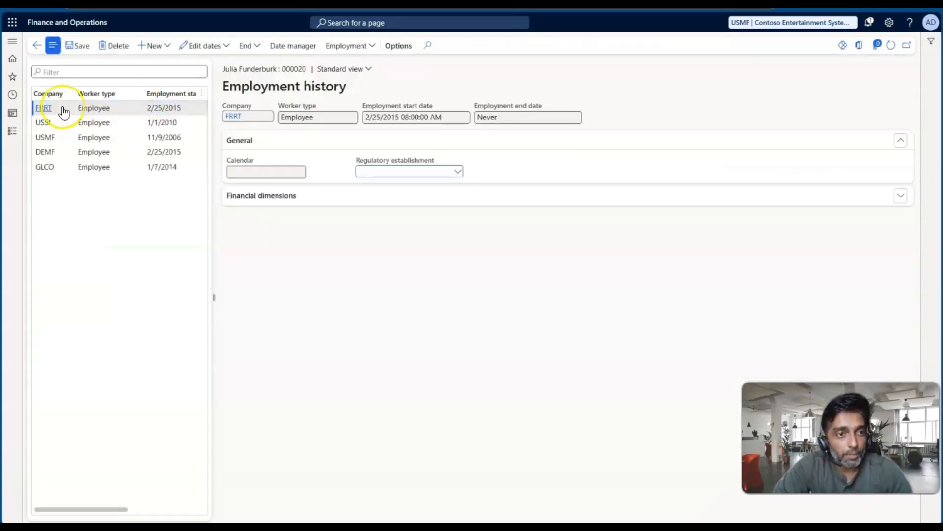
# Delete the worker's GLCO and DEMF employment records from the employment history.
pyautogui.click(92, 168)
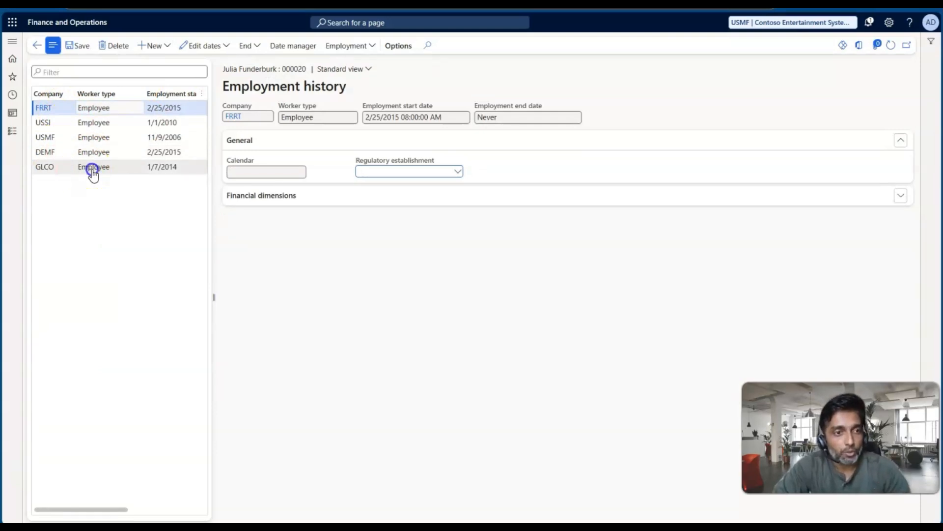
pyautogui.click(118, 45)
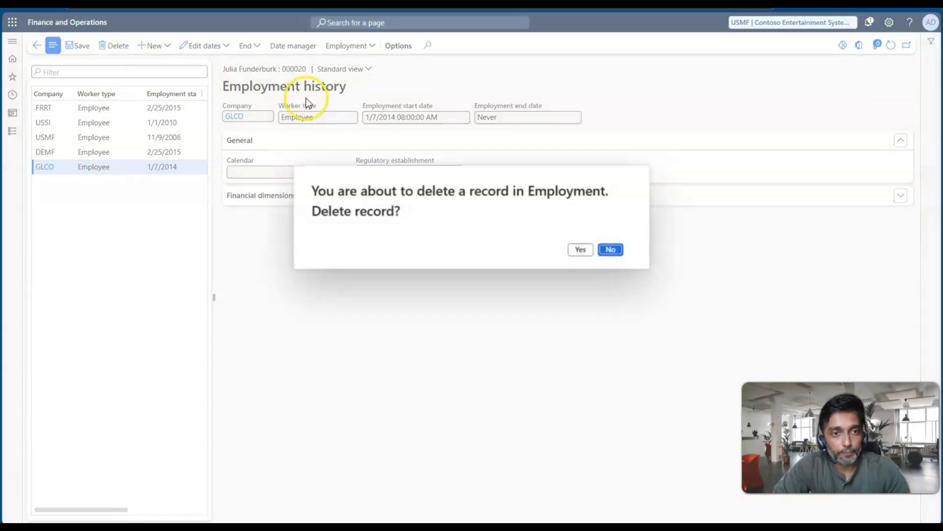
pyautogui.click(580, 249)
pyautogui.click(122, 157)
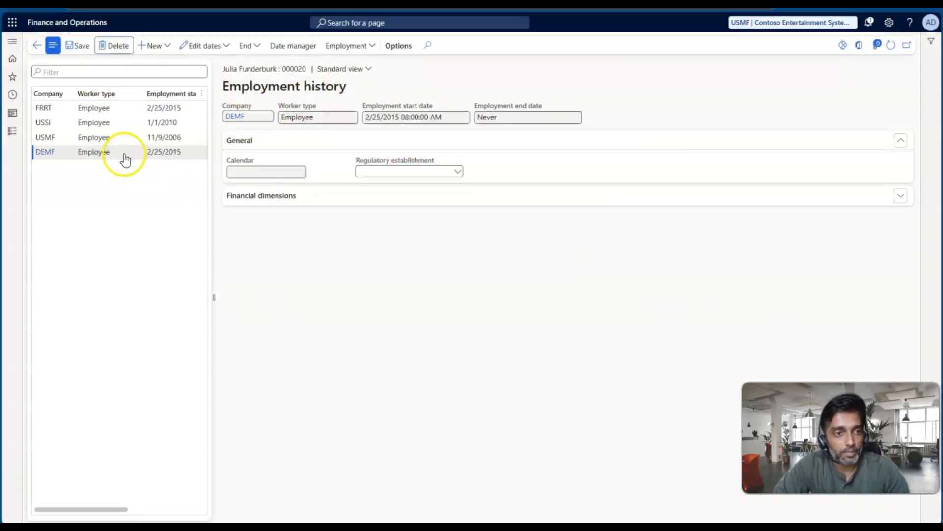
pyautogui.click(118, 46)
pyautogui.click(580, 250)
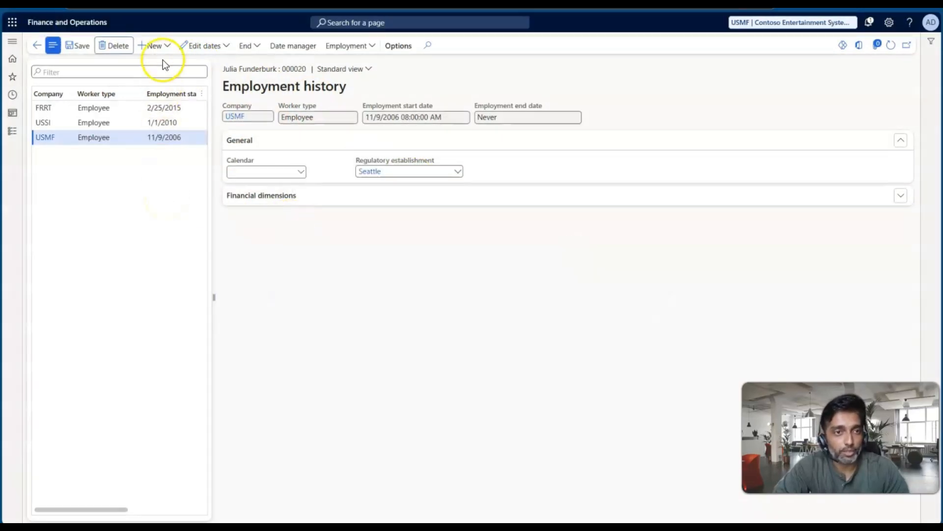
# View the form for a new employment duration without creating one, and return to the PR test Accessories requisition.
pyautogui.click(164, 47)
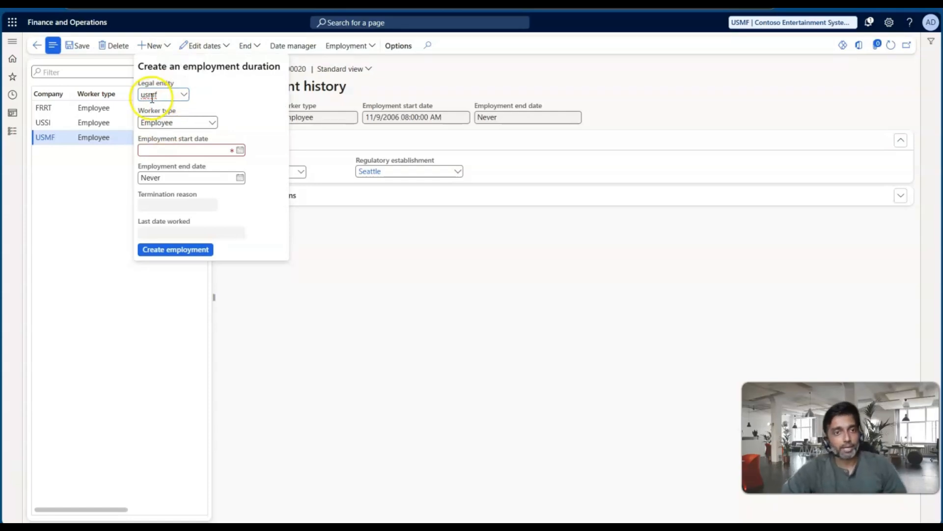
pyautogui.click(121, 163)
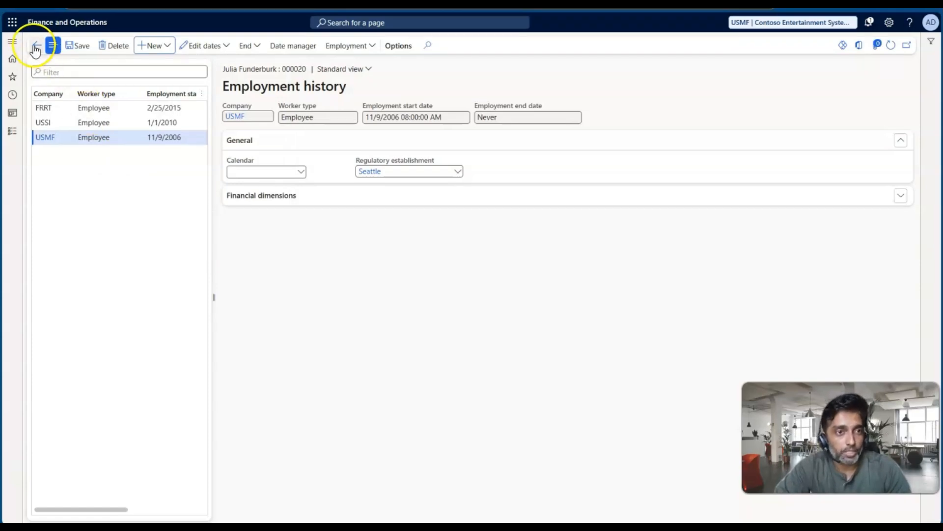
pyautogui.click(72, 47)
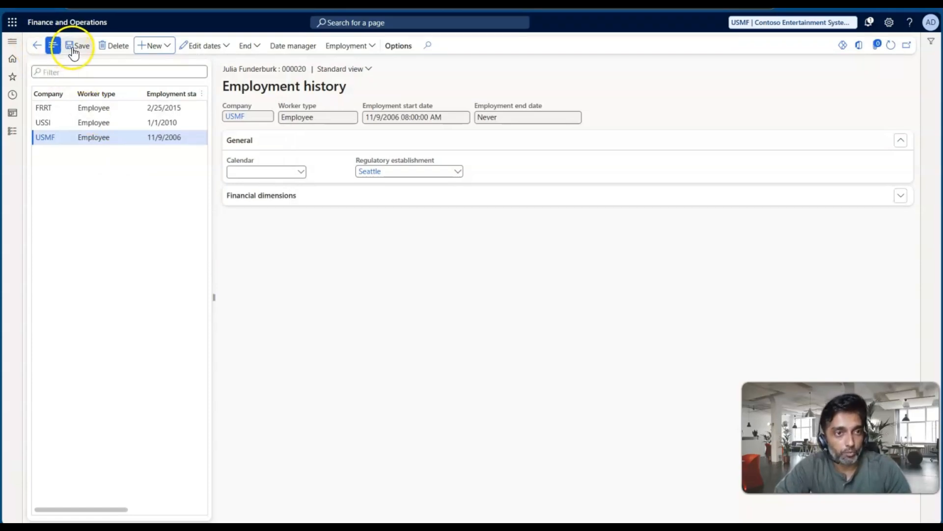
pyautogui.click(36, 44)
pyautogui.click(35, 45)
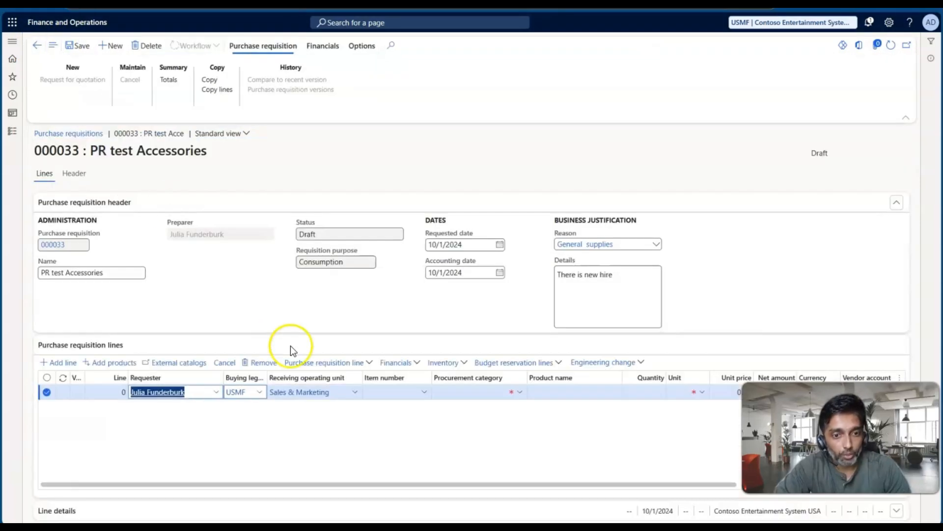
# Replace the requisition line with a new one and check which buying legal entities it offers.
pyautogui.click(254, 367)
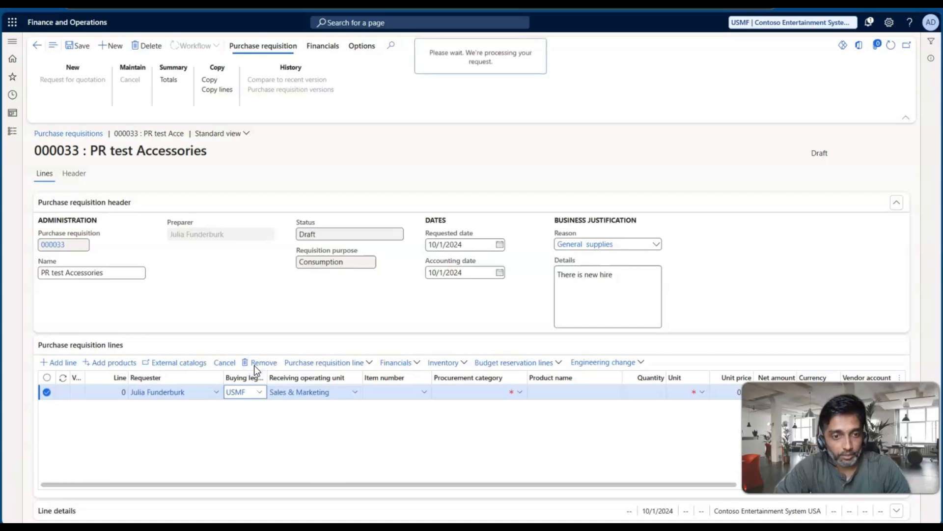
pyautogui.click(71, 365)
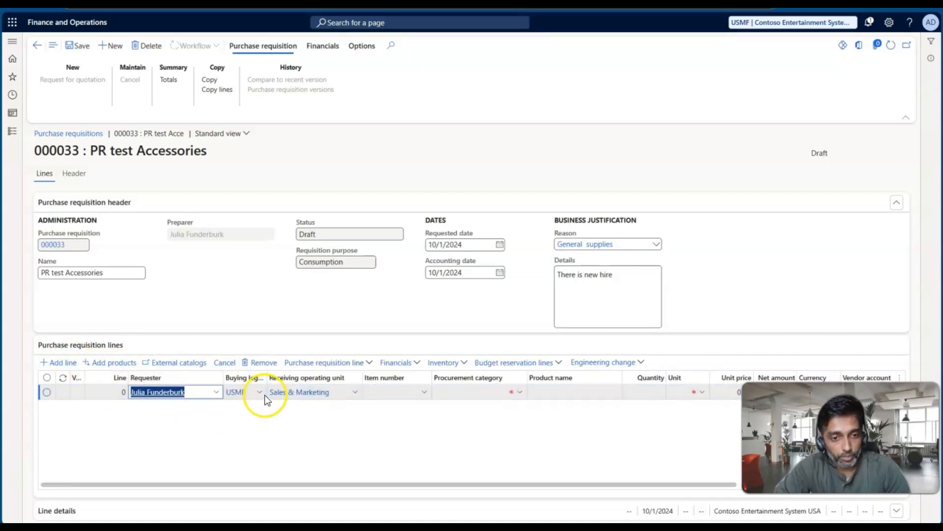
pyautogui.click(260, 391)
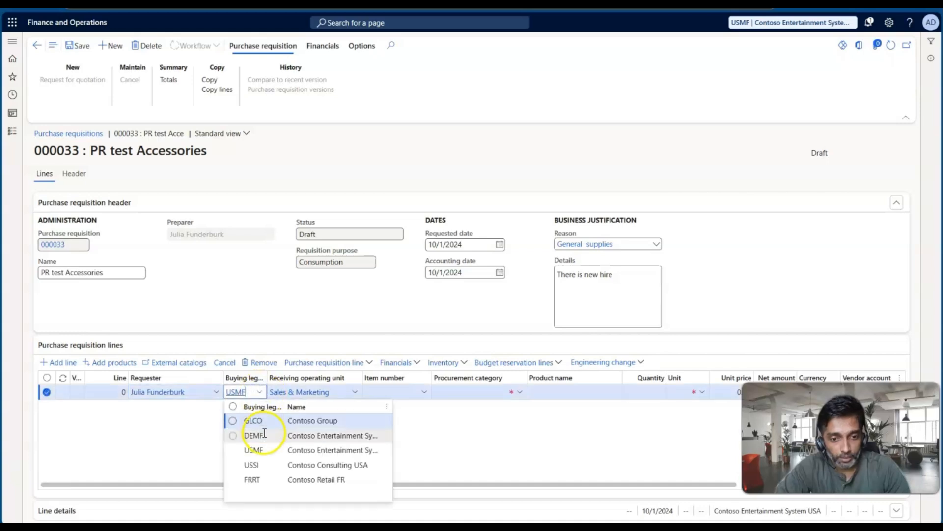
pyautogui.moveTo(262, 478)
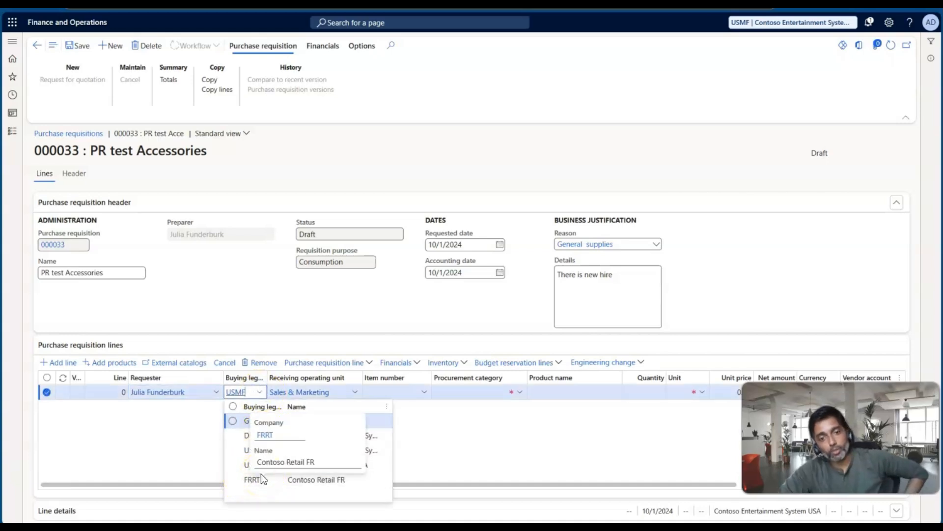
pyautogui.click(200, 447)
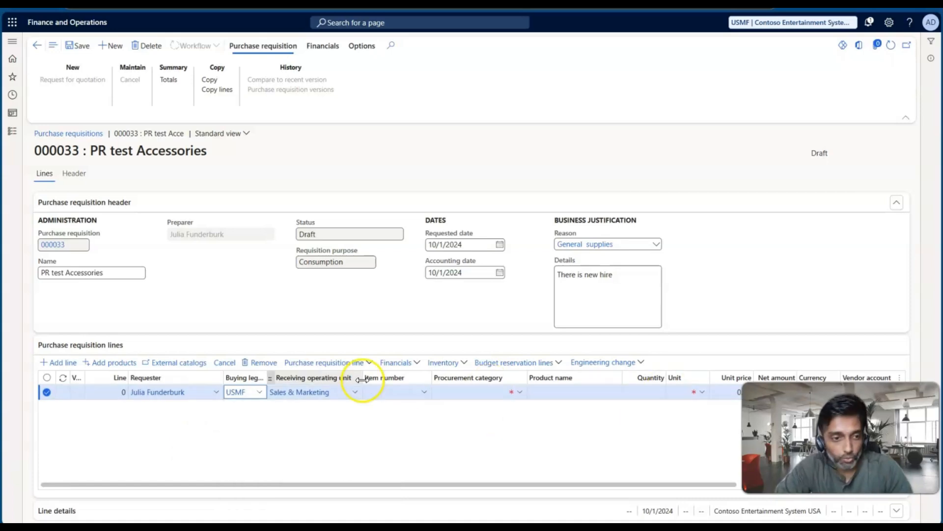
# Remove the line from the requisition and create a new purchase requisition named "PR test acc - 1".
pyautogui.click(259, 362)
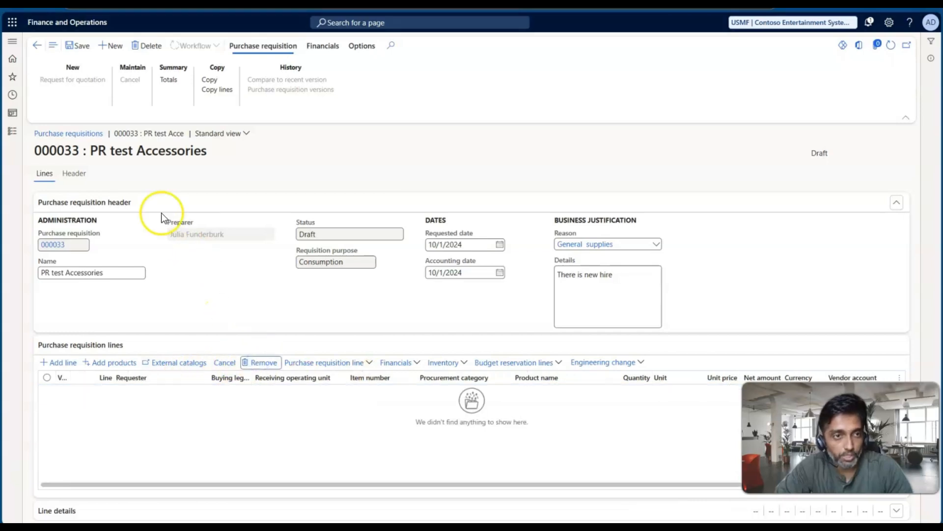
pyautogui.click(116, 51)
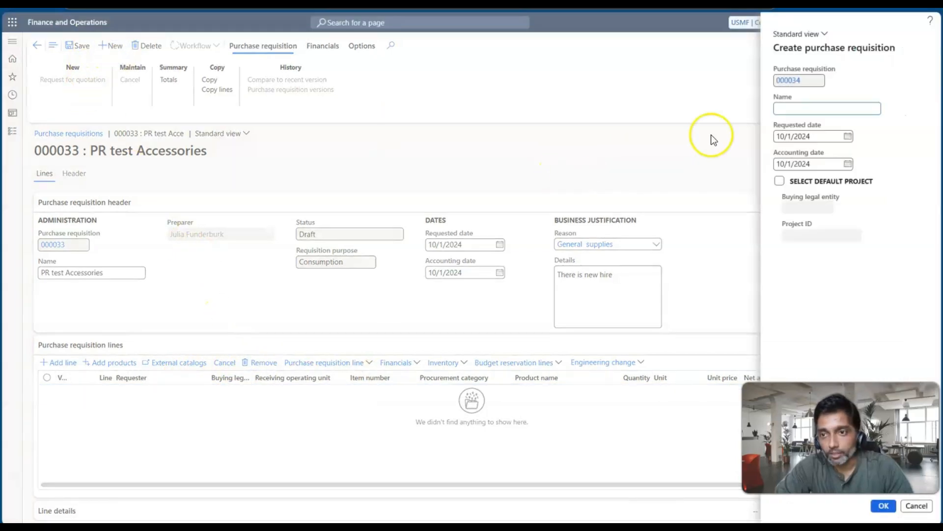
pyautogui.write('PR test ac')
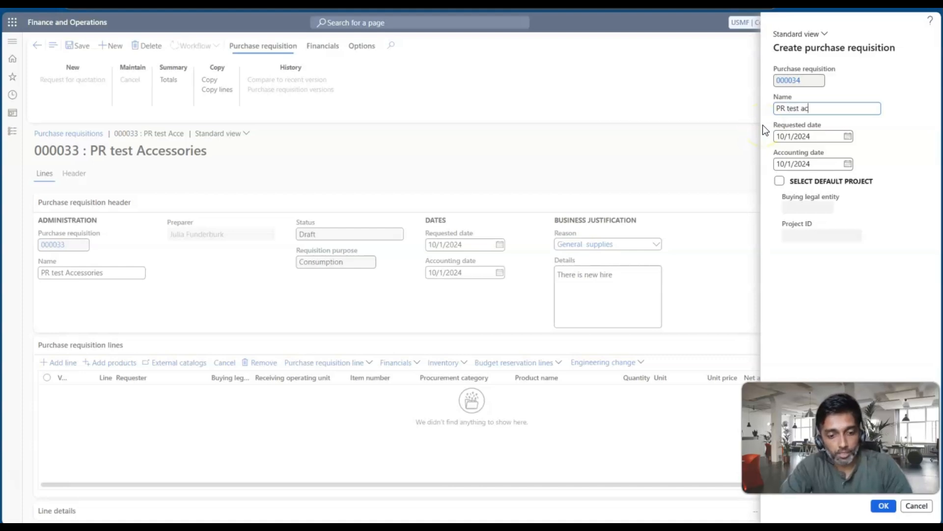
pyautogui.write('c - 1')
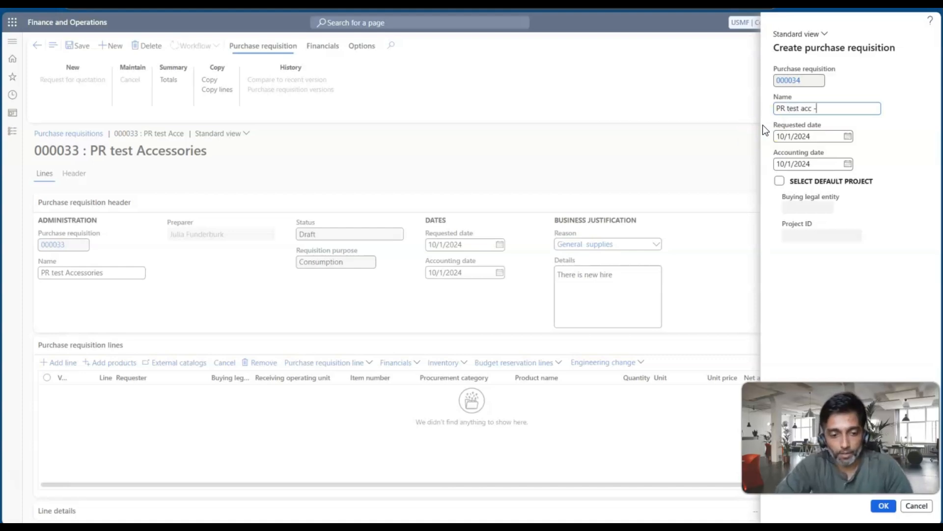
pyautogui.click(879, 510)
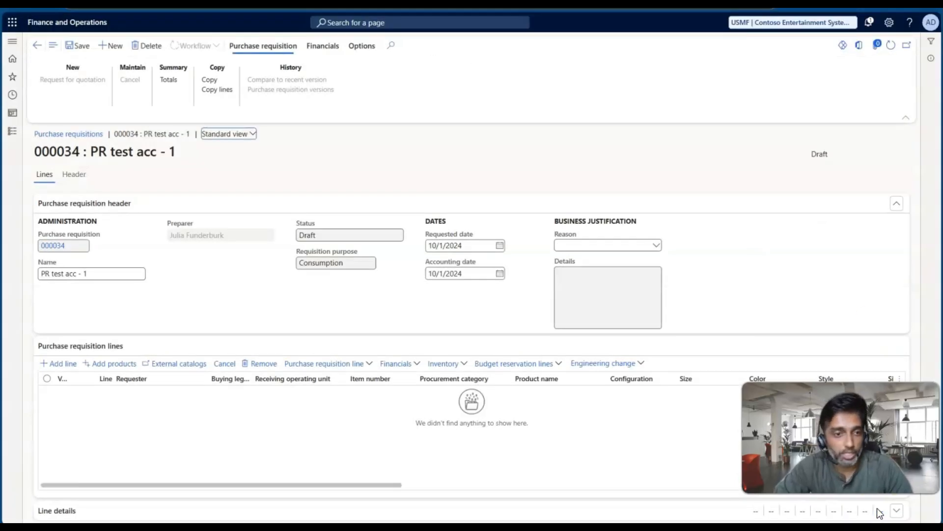
# Add a line to the PR test acc - 1 requisition and review its available buying legal entities, keeping USMF.
pyautogui.click(69, 365)
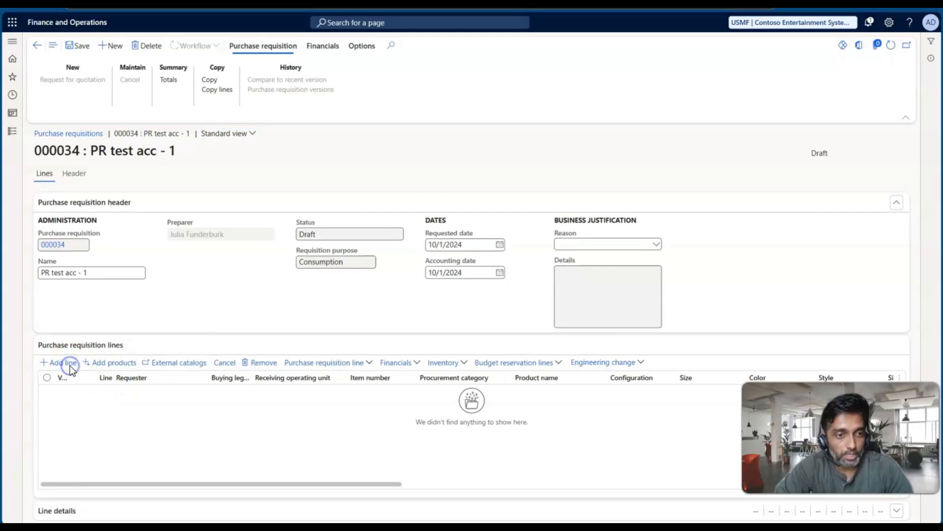
pyautogui.click(259, 393)
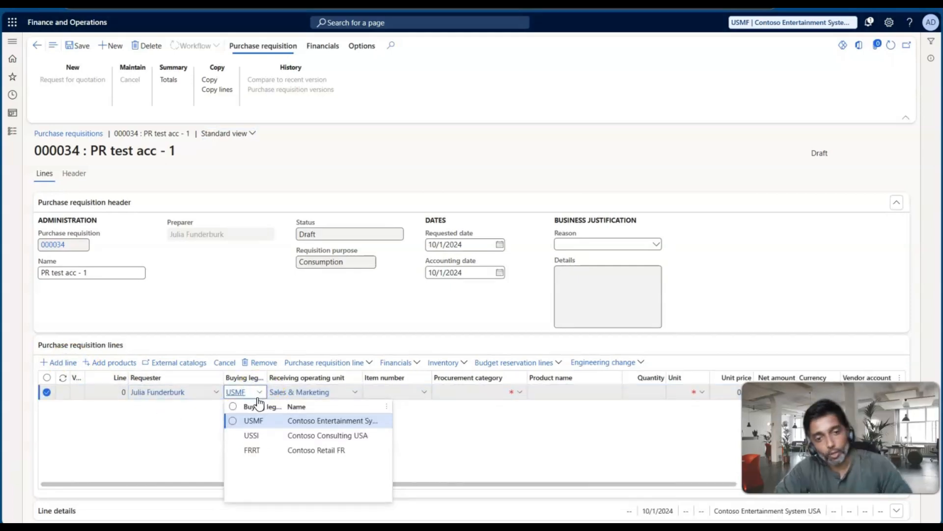
pyautogui.moveTo(254, 423)
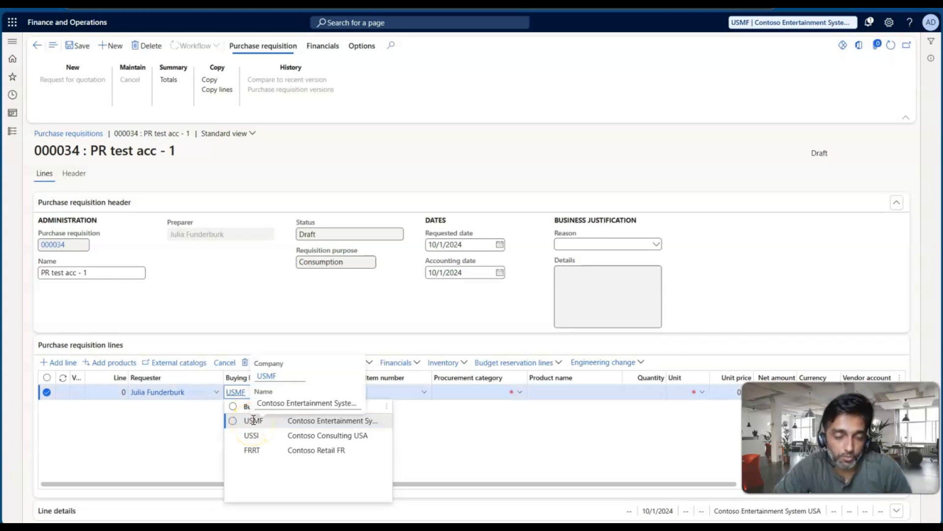
pyautogui.click(234, 441)
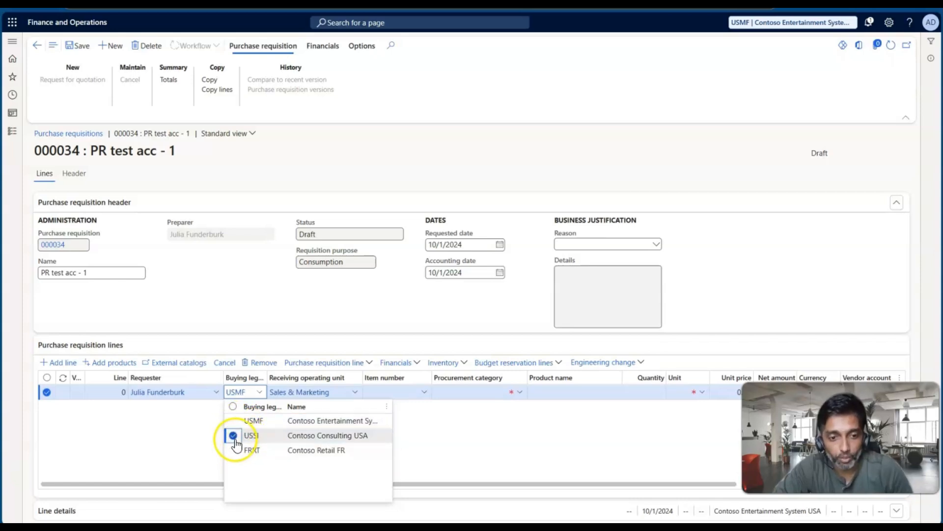
pyautogui.click(235, 436)
pyautogui.click(196, 429)
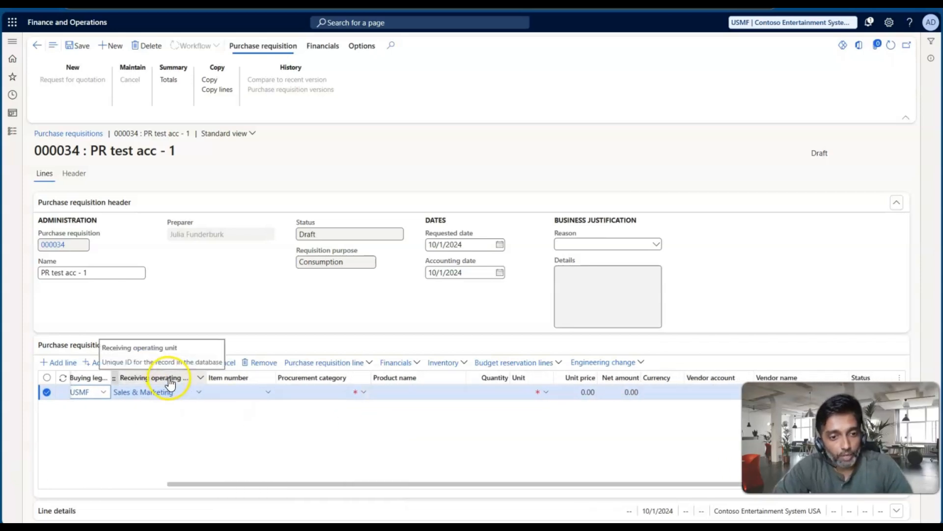
# Review which receiving operating units and item numbers the USMF requisition line offers, without choosing an item.
pyautogui.click(199, 393)
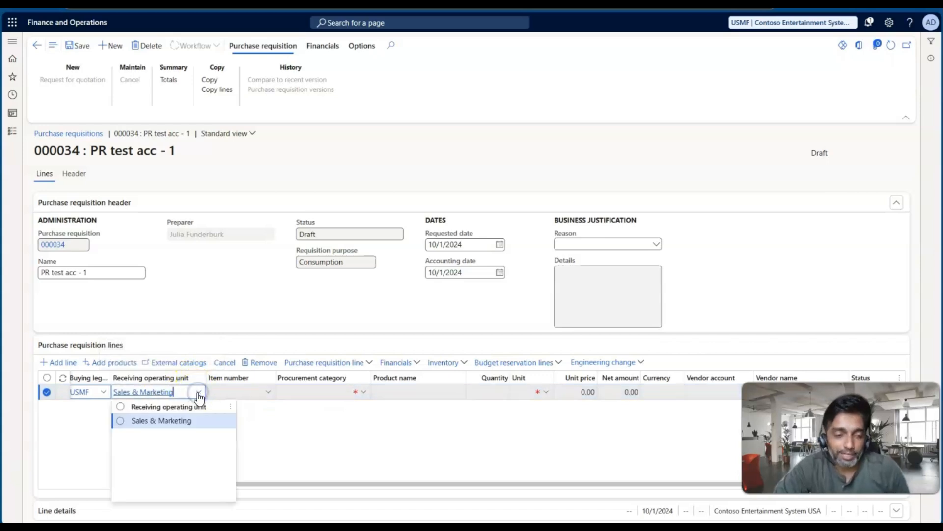
pyautogui.click(104, 425)
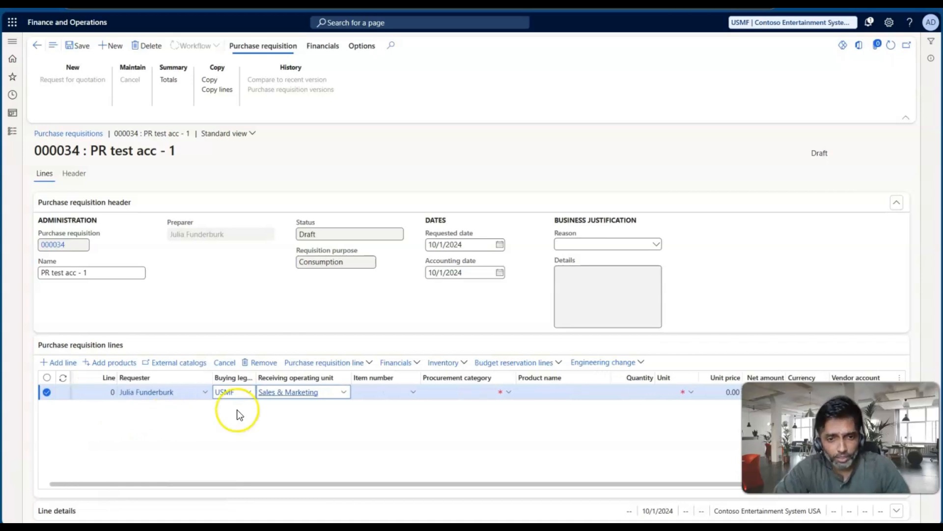
pyautogui.click(344, 393)
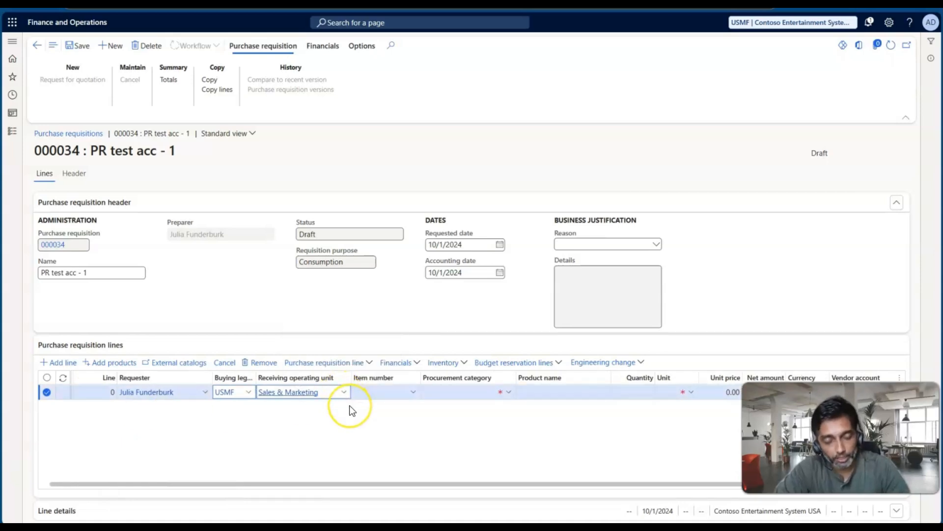
pyautogui.click(412, 394)
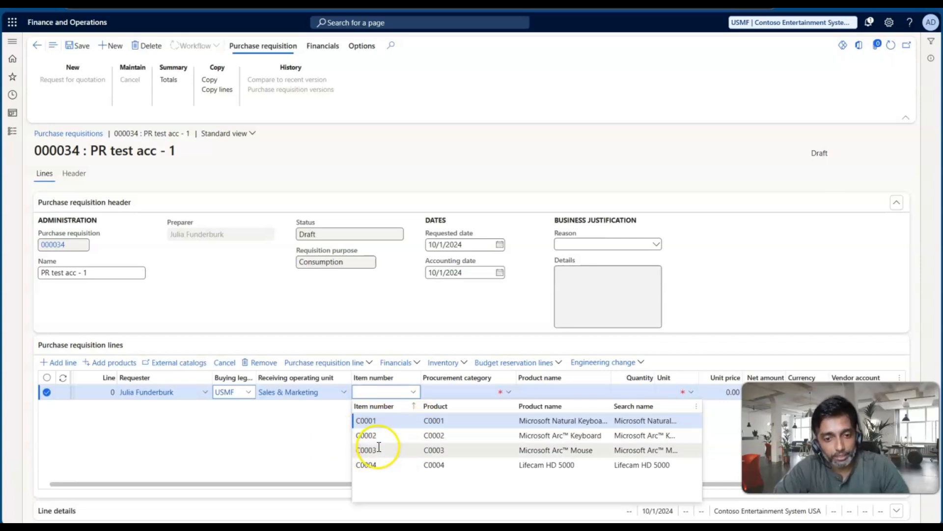
pyautogui.click(336, 453)
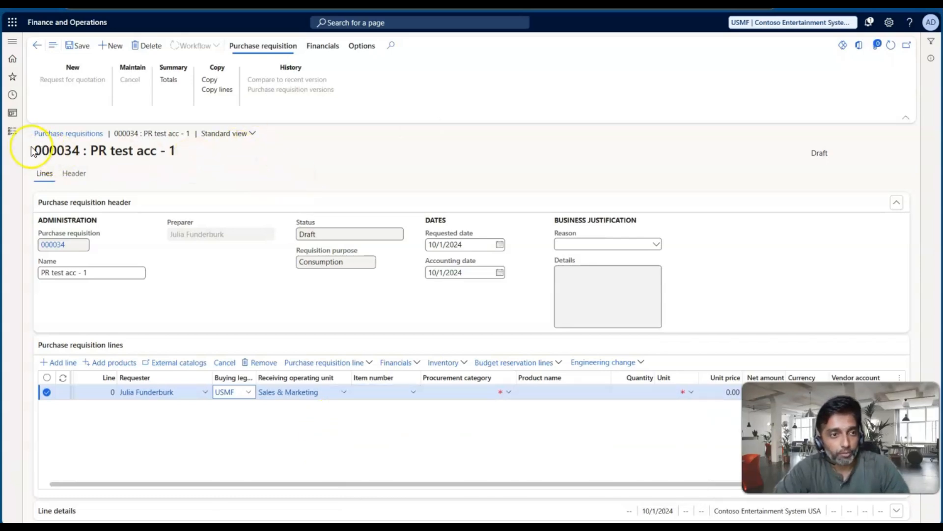
# Remove the line from the PR test acc - 1 requisition and open the Office Supplies USMF procurement catalog.
pyautogui.click(251, 364)
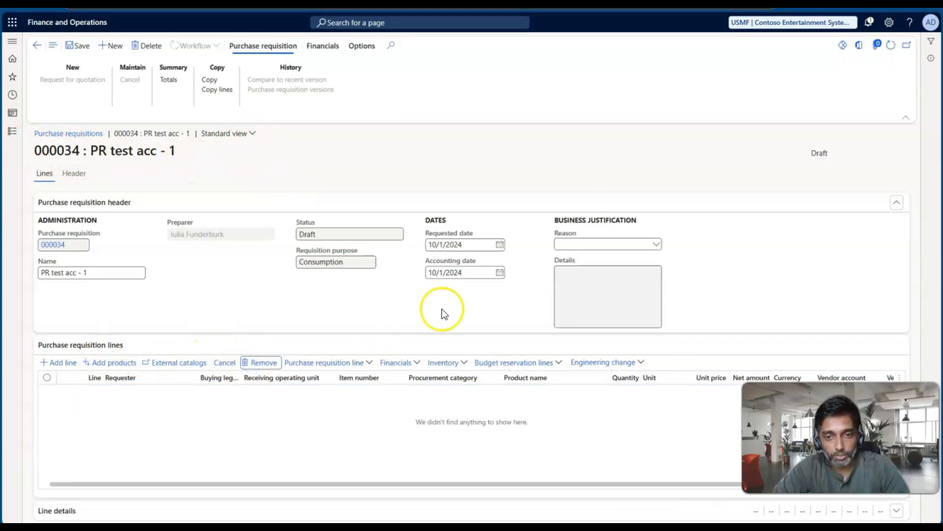
pyautogui.click(12, 131)
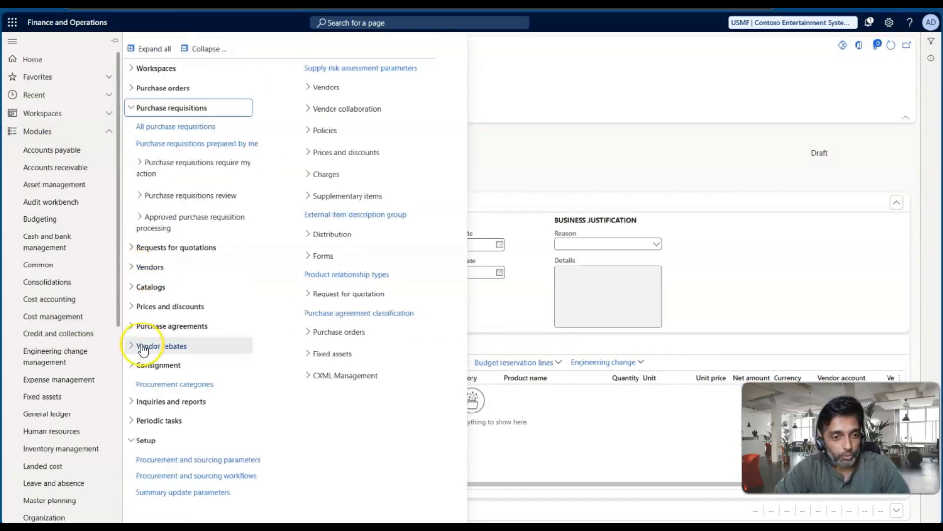
pyautogui.click(159, 286)
pyautogui.click(164, 306)
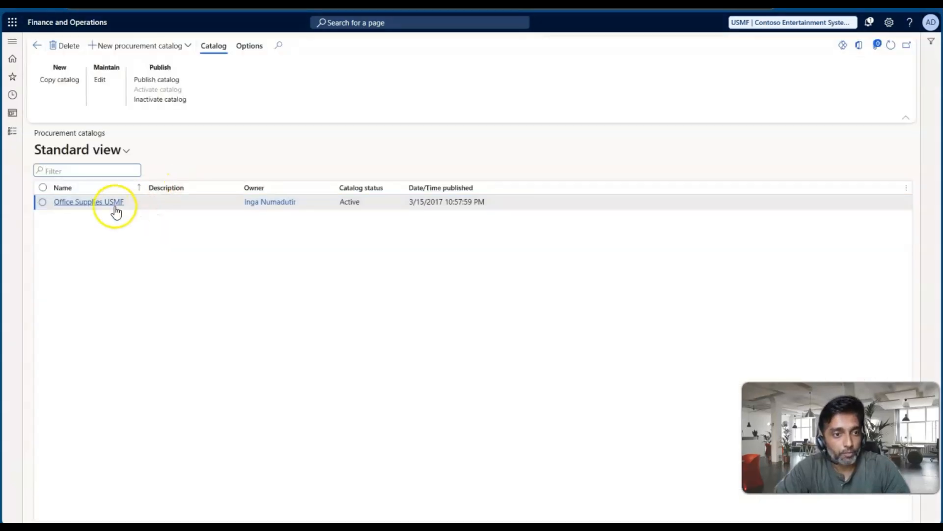
pyautogui.click(96, 205)
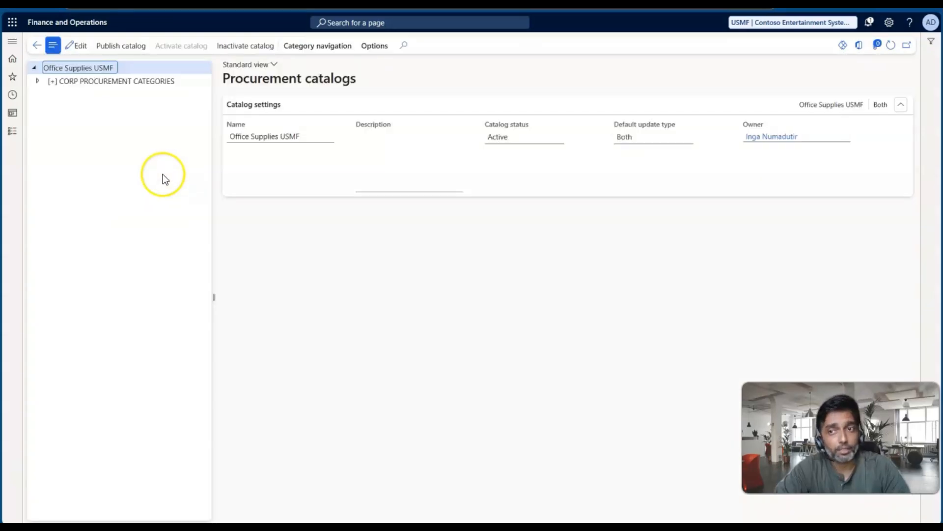
# Hide product C0001 in the Computers category under Office Machines in the Office Supplies USMF catalog.
pyautogui.click(37, 80)
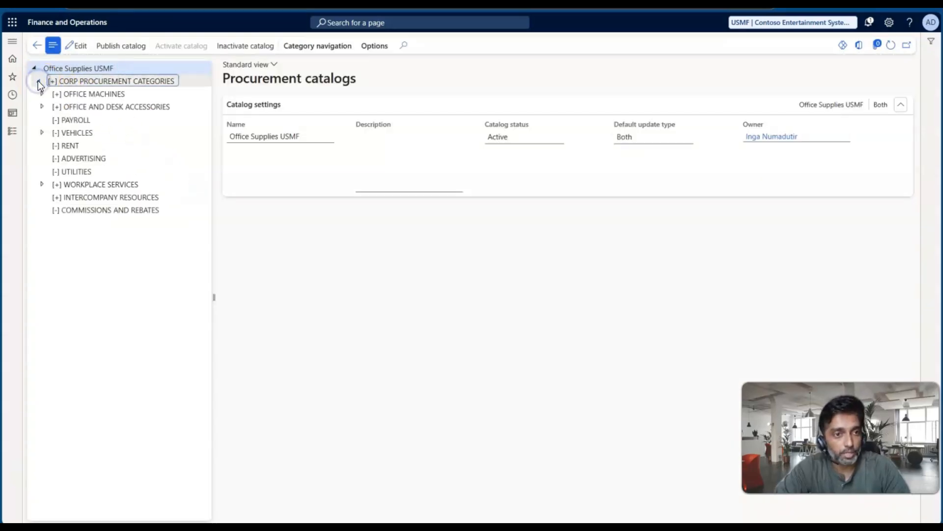
pyautogui.click(42, 93)
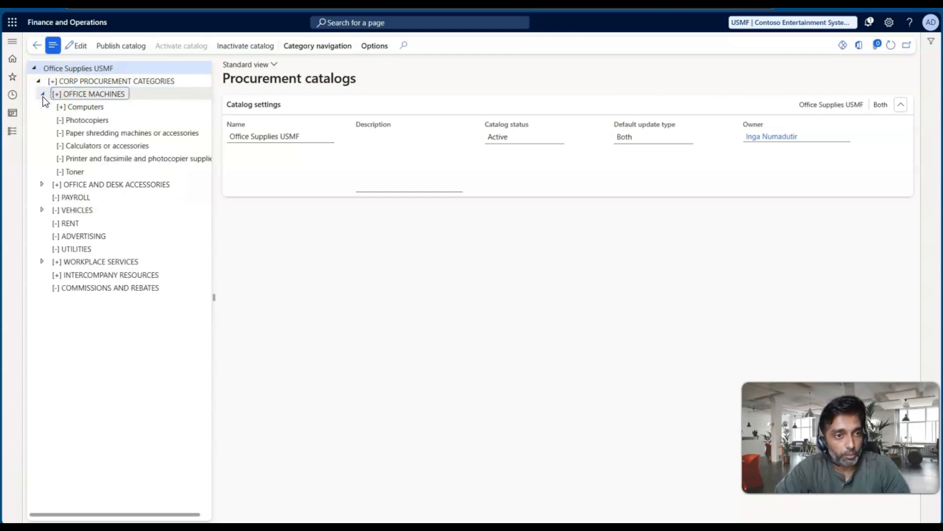
pyautogui.click(82, 108)
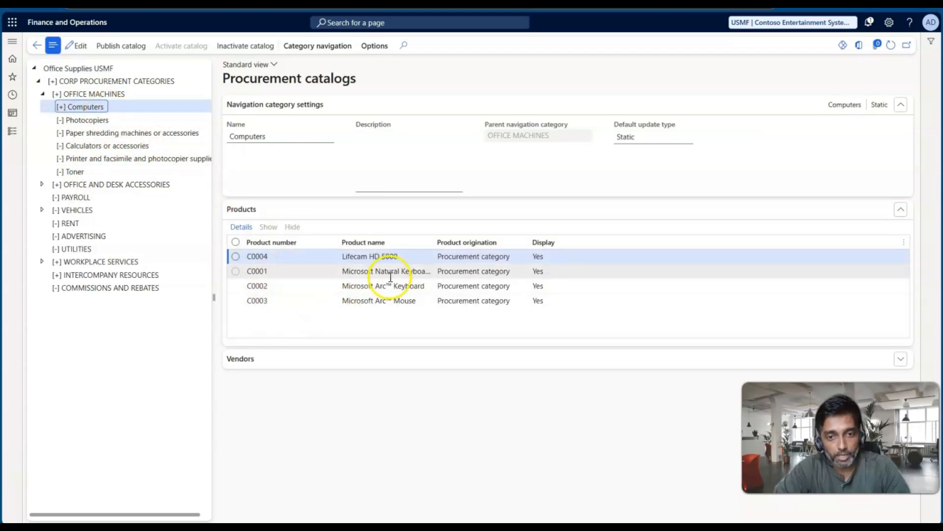
pyautogui.click(489, 273)
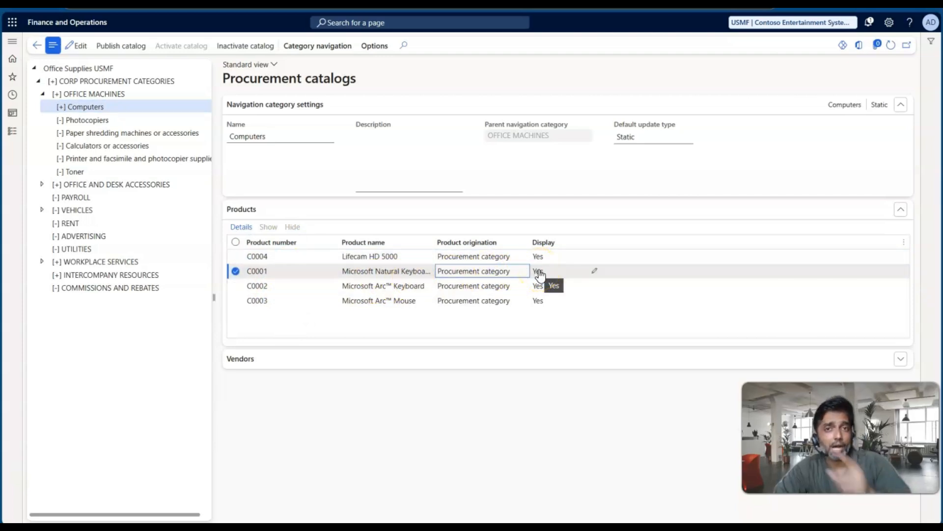
pyautogui.click(593, 271)
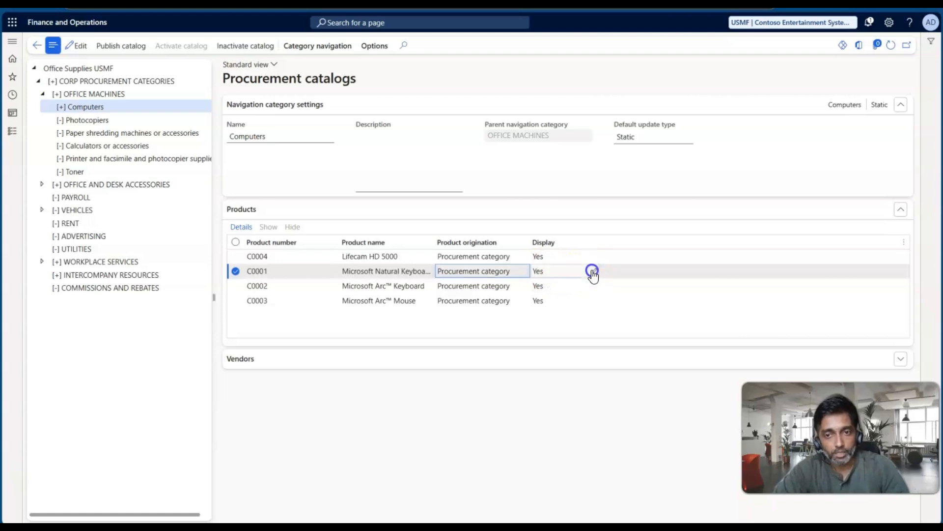
pyautogui.click(294, 228)
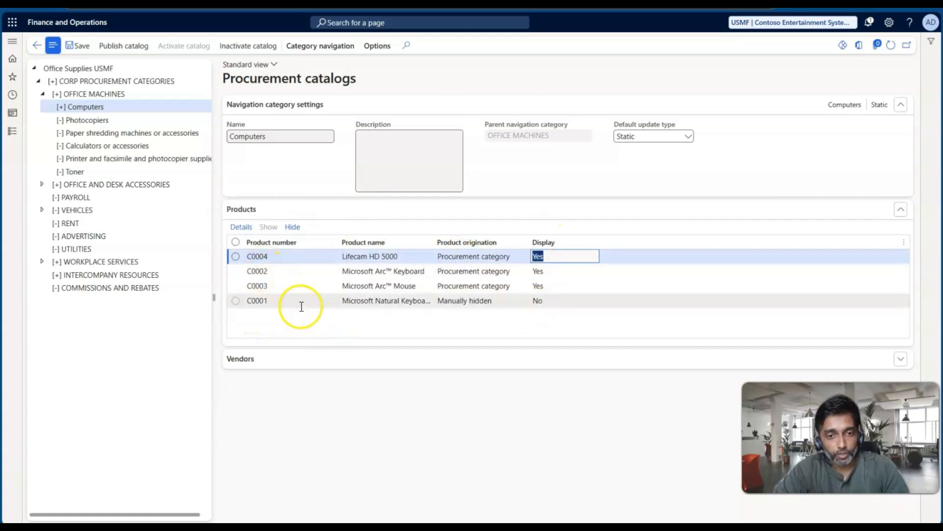
# Try to save the edited category and publish the Office Supplies USMF catalog.
pyautogui.click(76, 46)
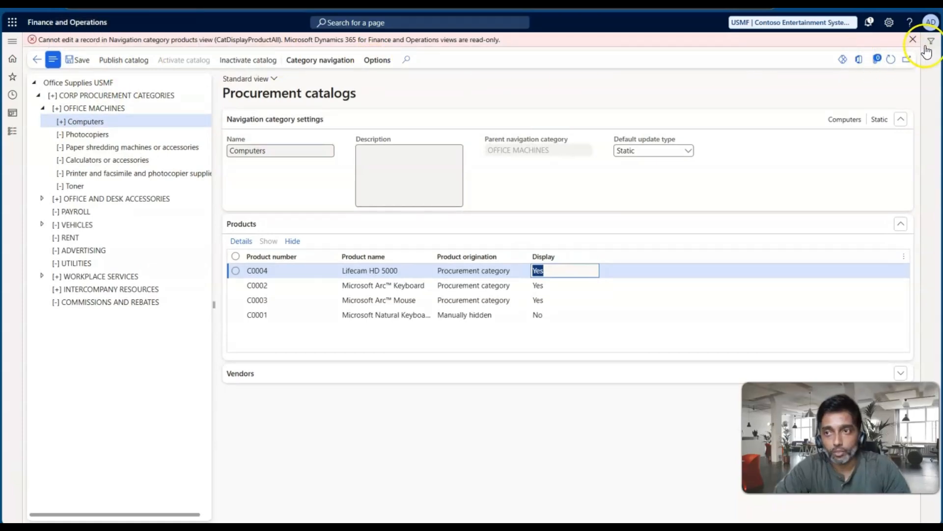
pyautogui.click(913, 39)
pyautogui.click(127, 47)
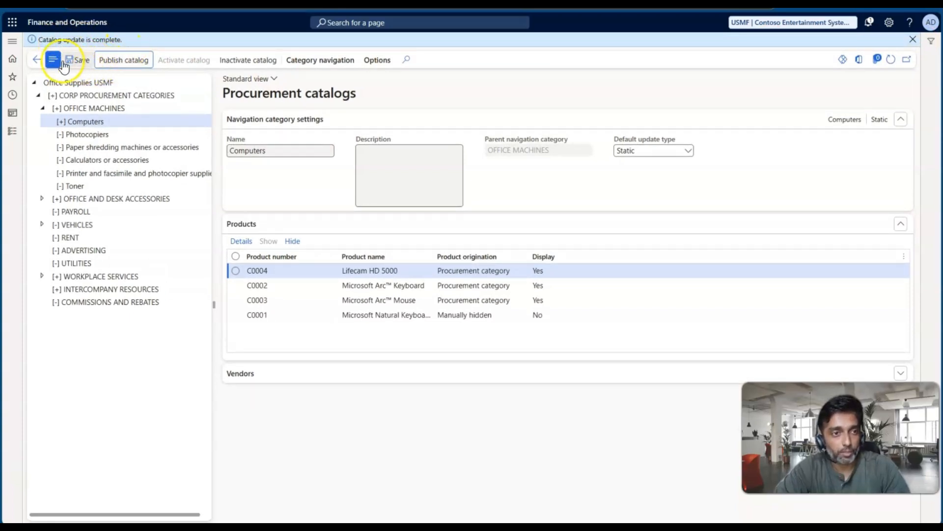
# Return to all purchase requisitions, open PR test acc - 1 and add a new line to it.
pyautogui.click(37, 60)
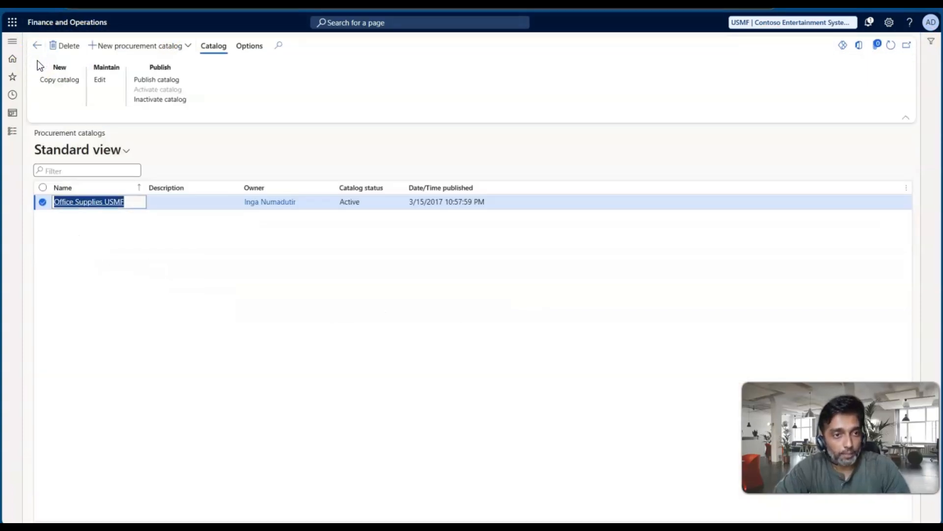
pyautogui.click(12, 131)
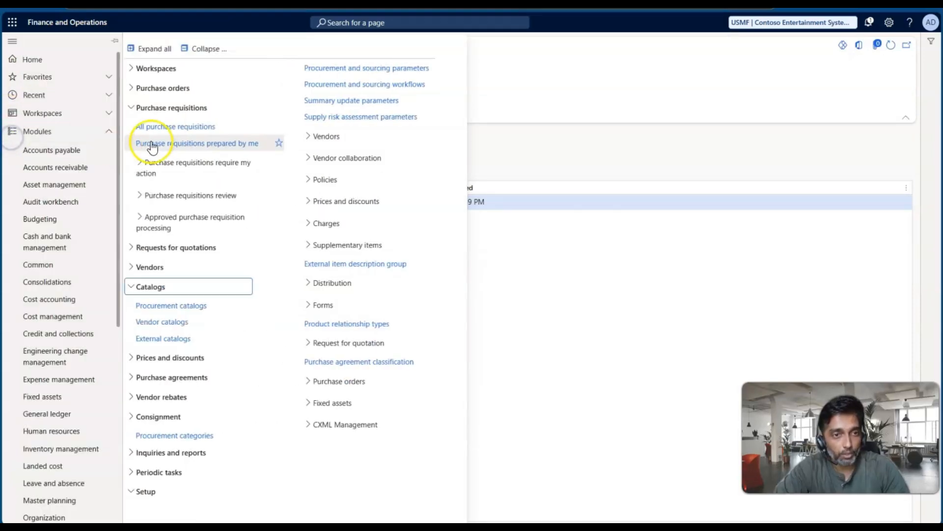
pyautogui.click(171, 129)
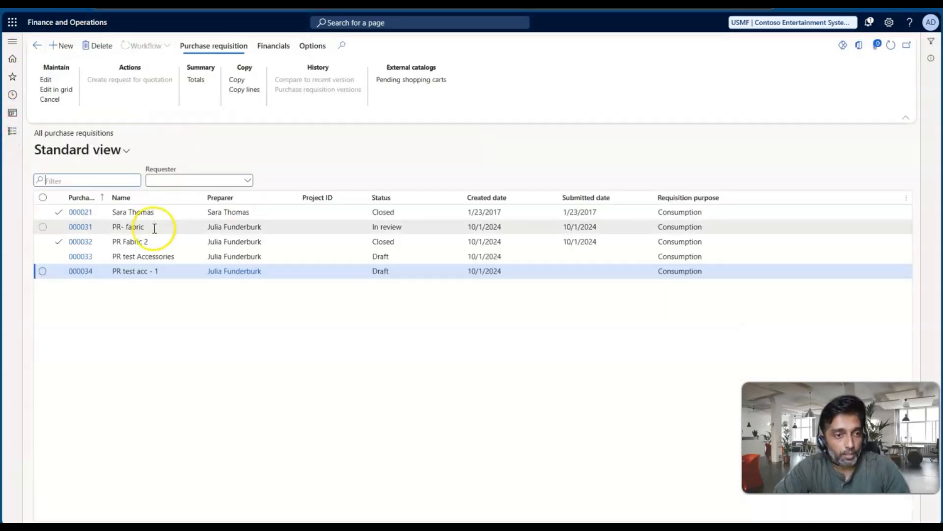
pyautogui.click(77, 274)
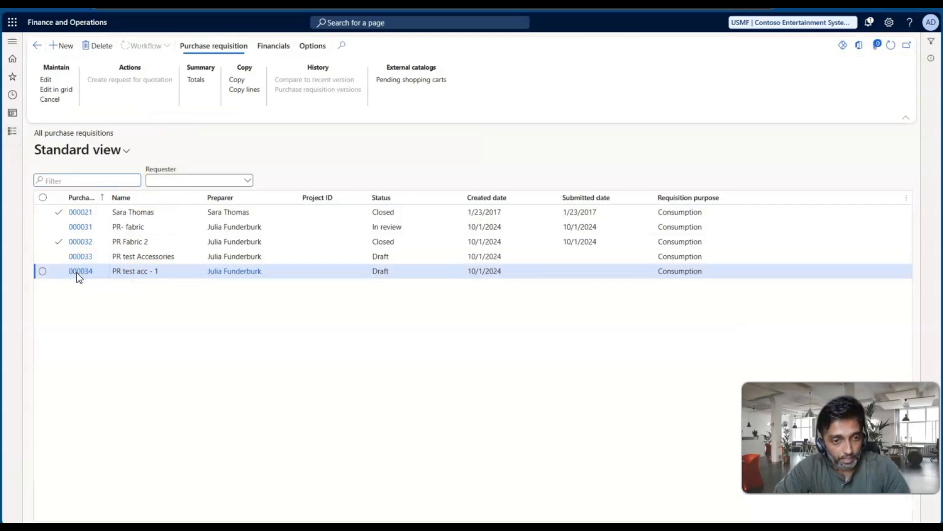
pyautogui.click(63, 363)
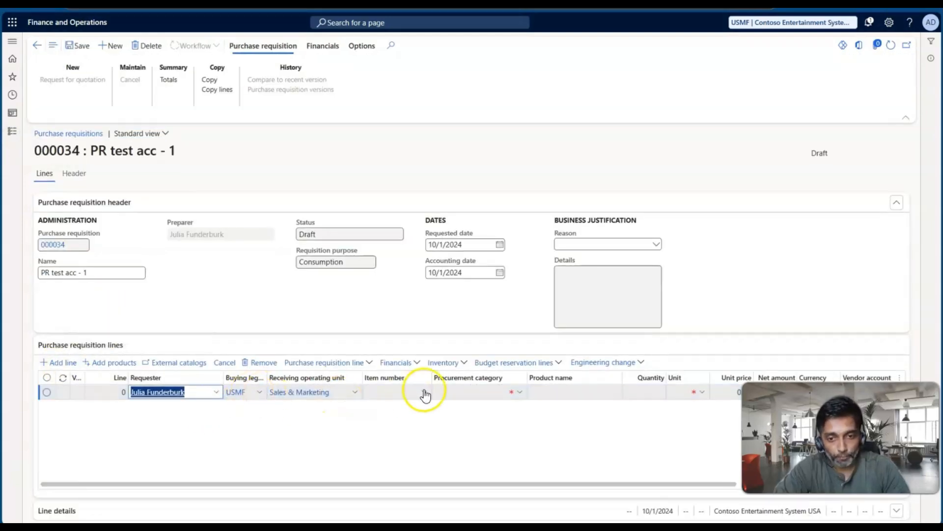
# Check which item numbers the new requisition line offers after the catalog update, without selecting one.
pyautogui.click(425, 394)
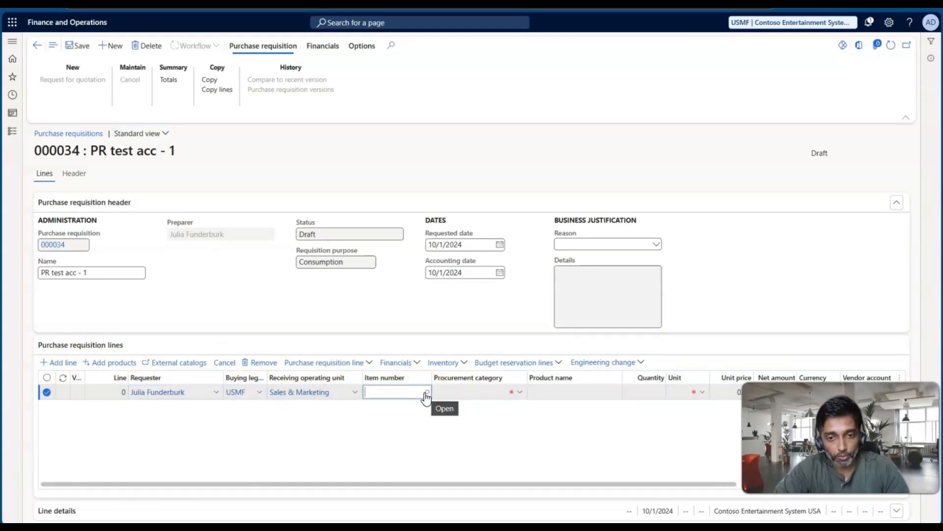
pyautogui.click(426, 393)
pyautogui.click(393, 429)
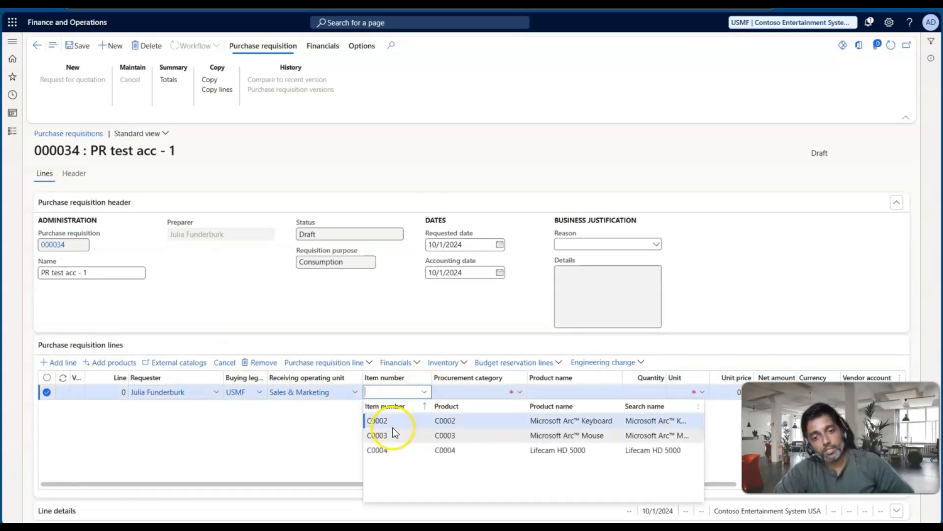
pyautogui.click(339, 453)
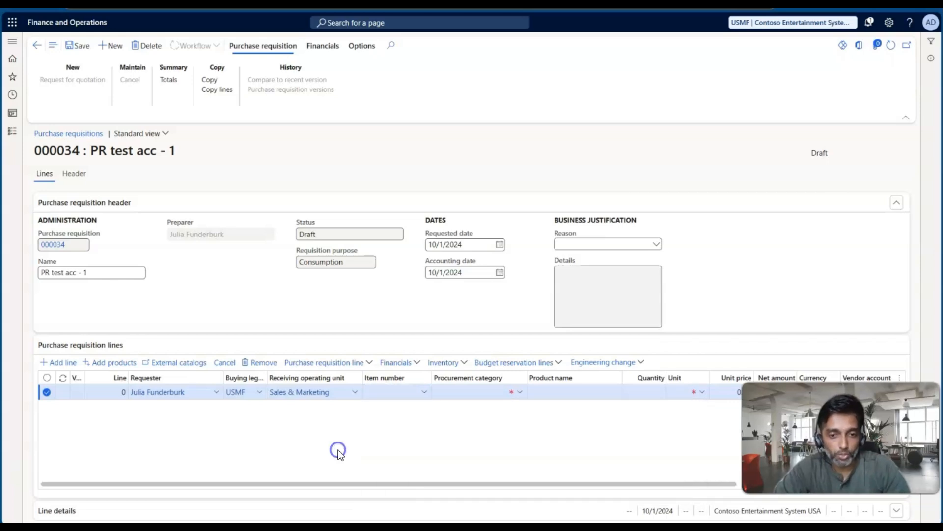
# Set the new line's item number to C0002 (Microsoft Arc Keyboard) and its quantity to 10.
pyautogui.click(425, 396)
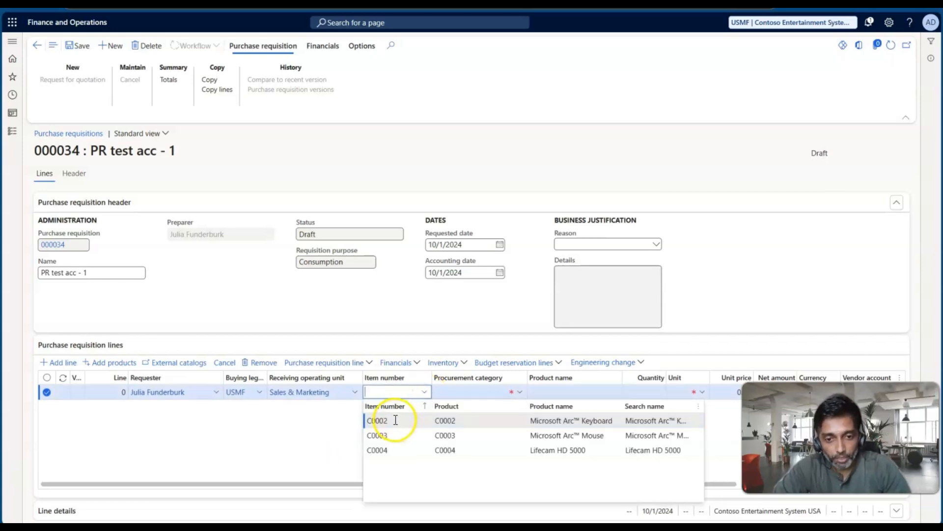
pyautogui.click(394, 419)
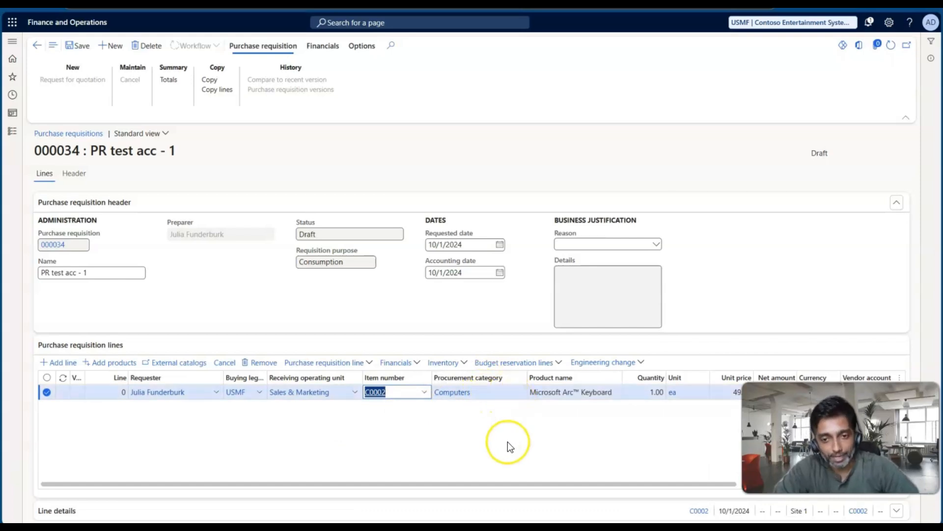
pyautogui.hscroll(3, 509, 446)
pyautogui.hscroll(1, 508, 442)
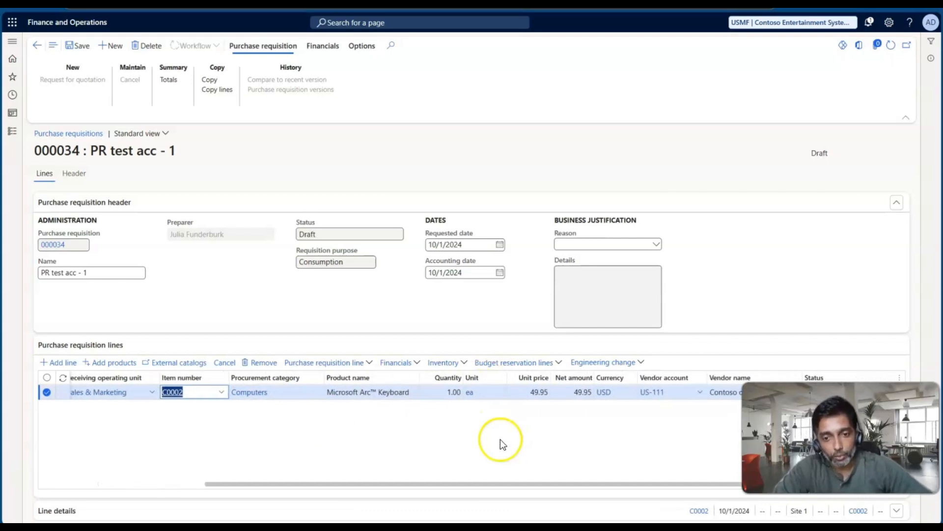
pyautogui.click(446, 393)
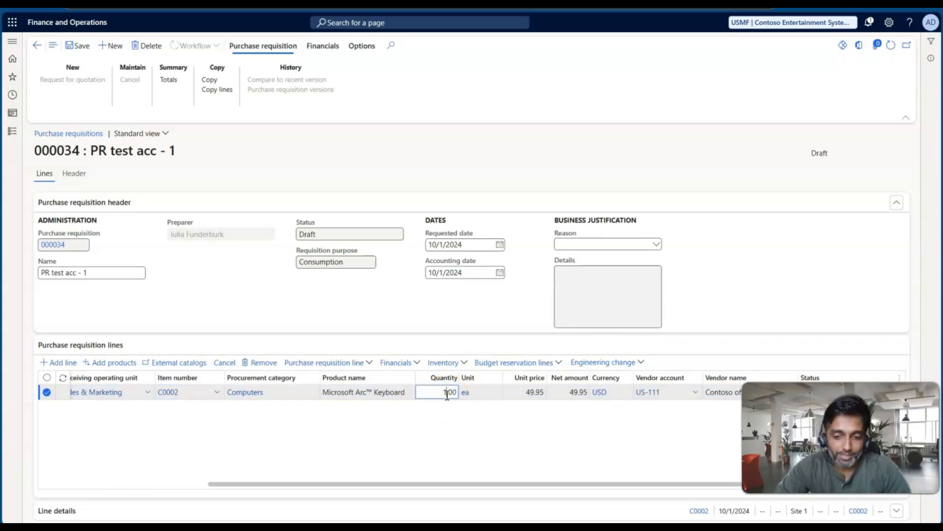
pyautogui.press('Tab')
pyautogui.press('Tab')
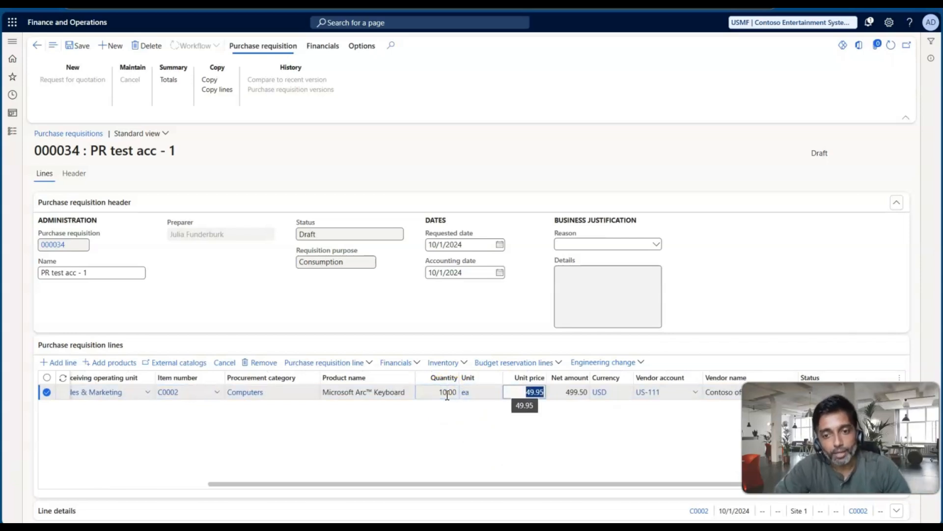
# Open the released product details of item C0002 from the requisition line and examine its purchase price.
pyautogui.hscroll(-2, 468, 425)
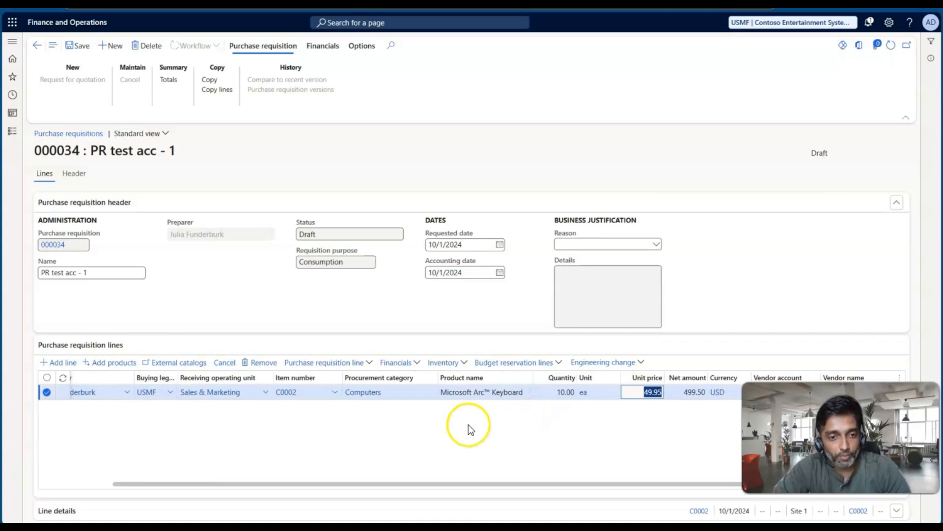
pyautogui.click(286, 394)
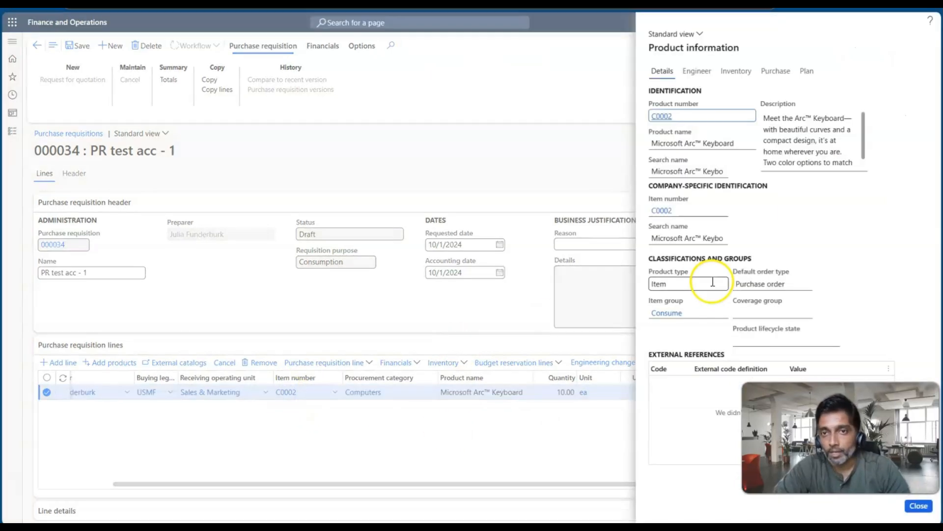
pyautogui.click(660, 210)
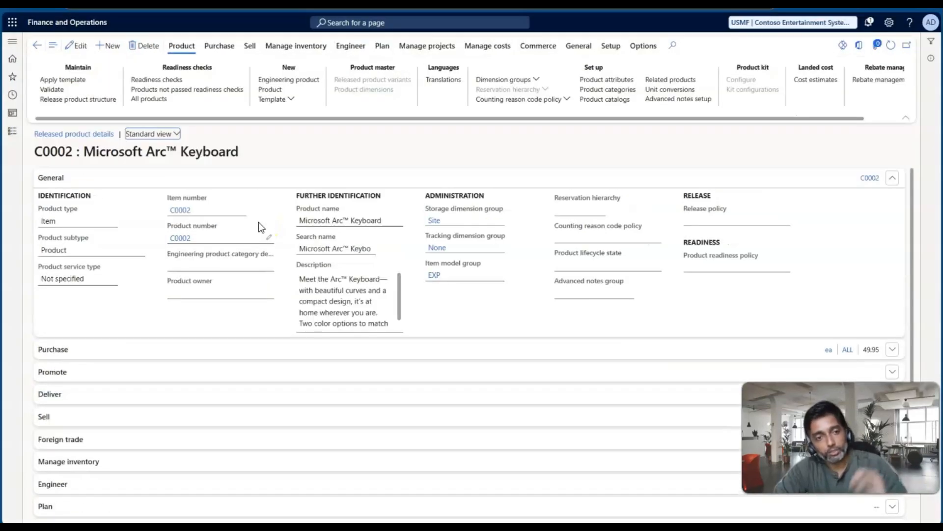
pyautogui.click(144, 350)
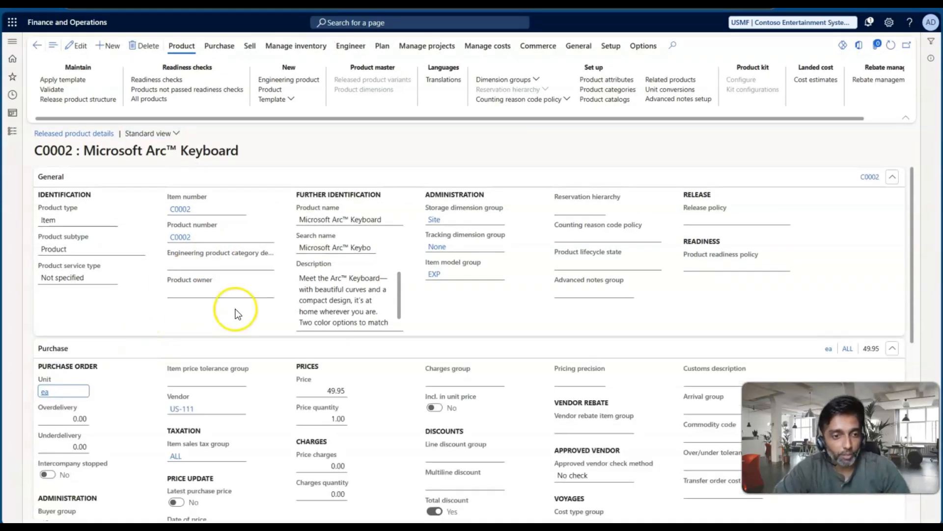
pyautogui.click(324, 391)
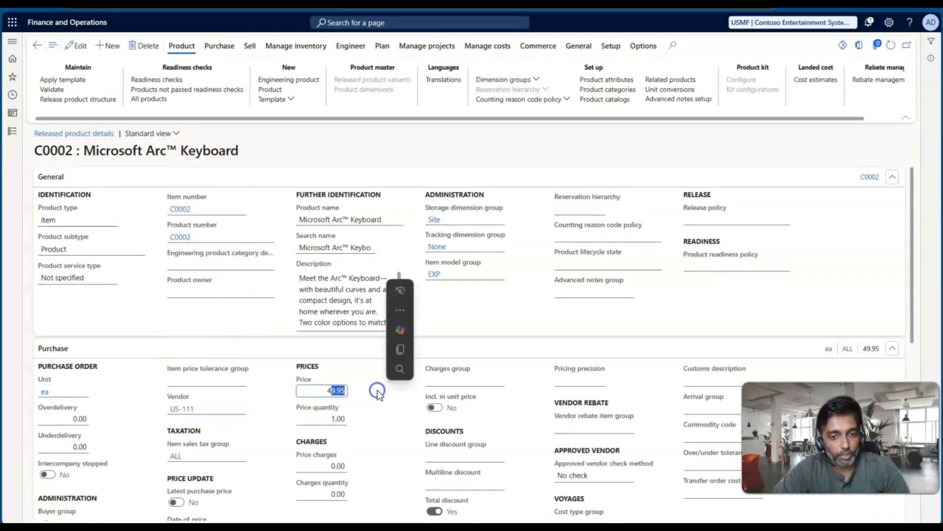
# Return from the released product details to the requisition and compare the C0002 line's unit price with the product's purchase price.
pyautogui.click(34, 46)
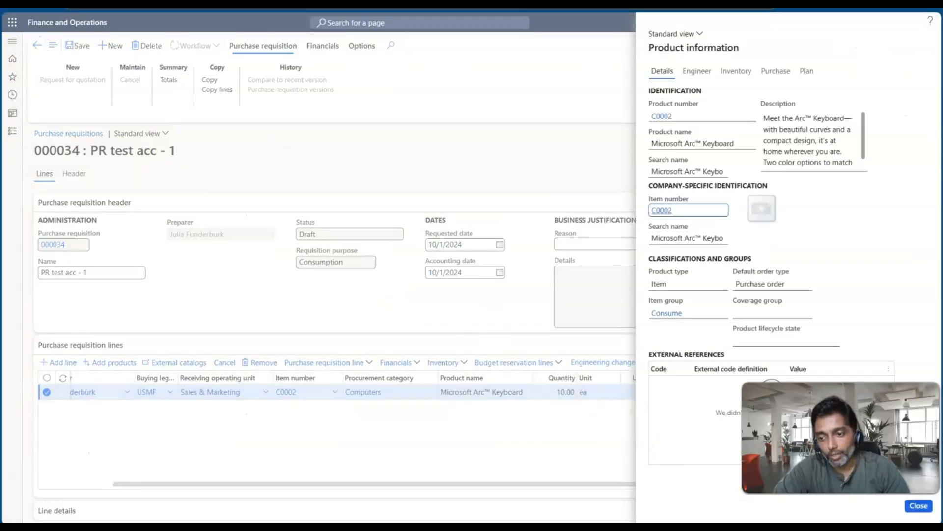
pyautogui.click(919, 505)
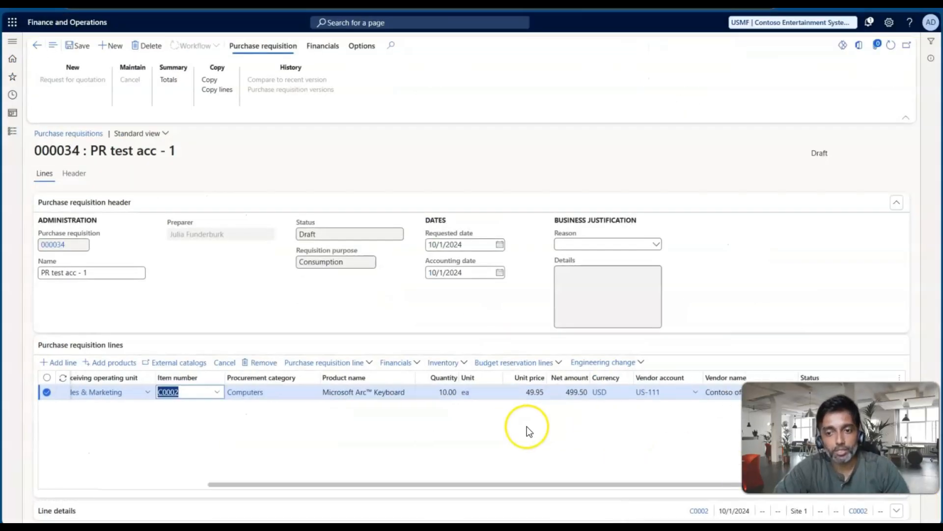
pyautogui.click(528, 392)
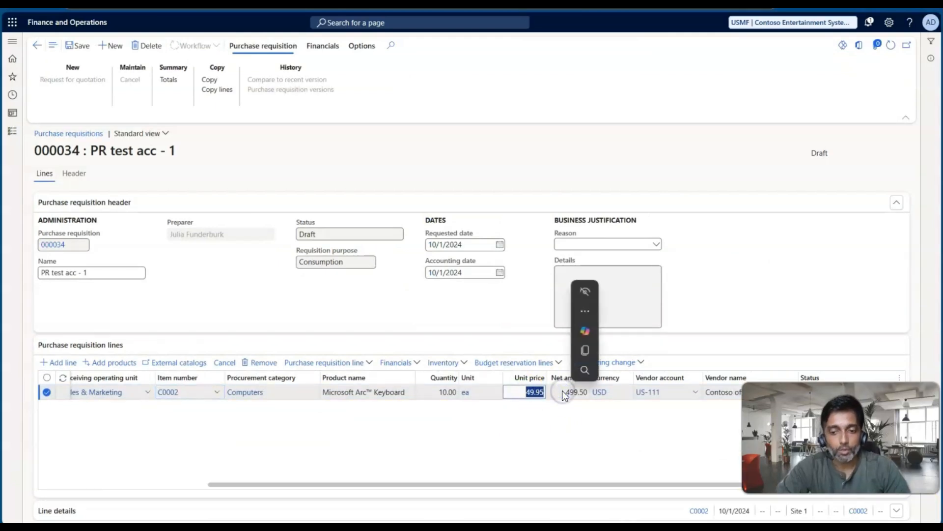
pyautogui.click(533, 399)
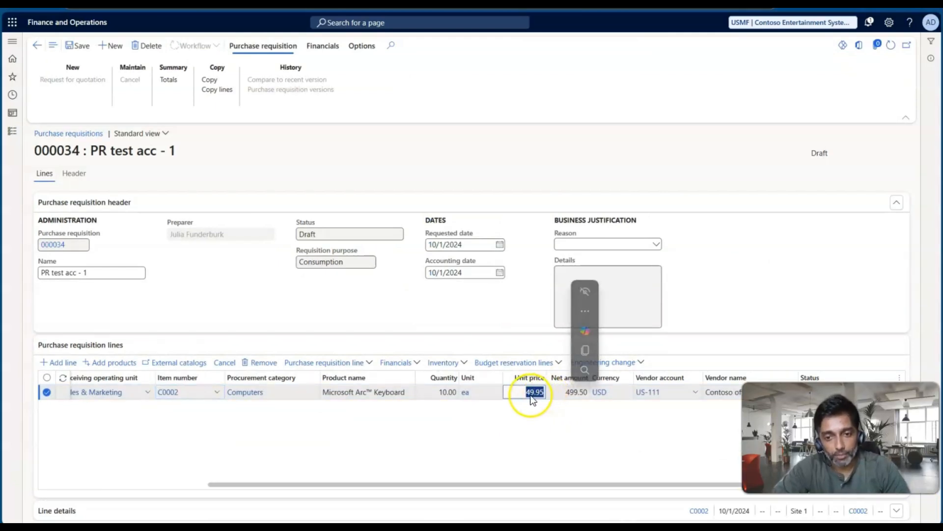
pyautogui.click(558, 417)
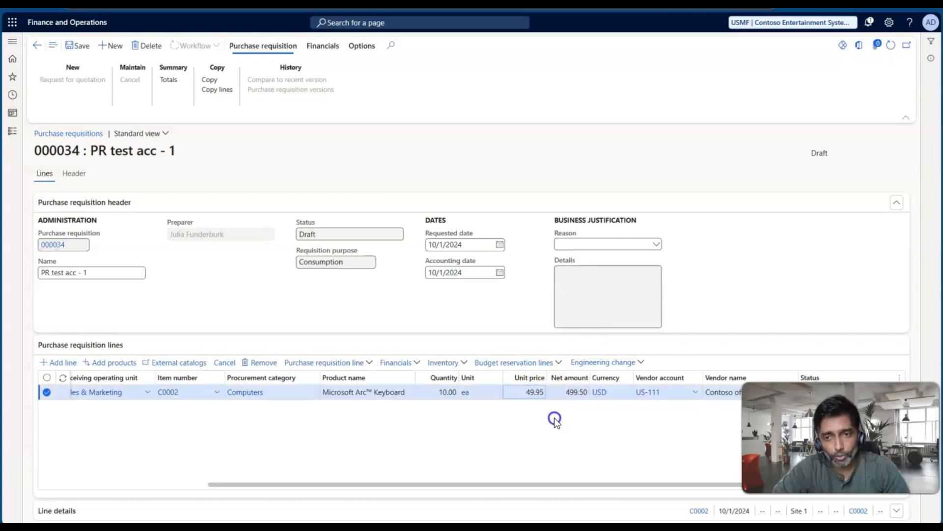
# Clear the vendor account and vendor name on the C0002 requisition line.
pyautogui.click(667, 398)
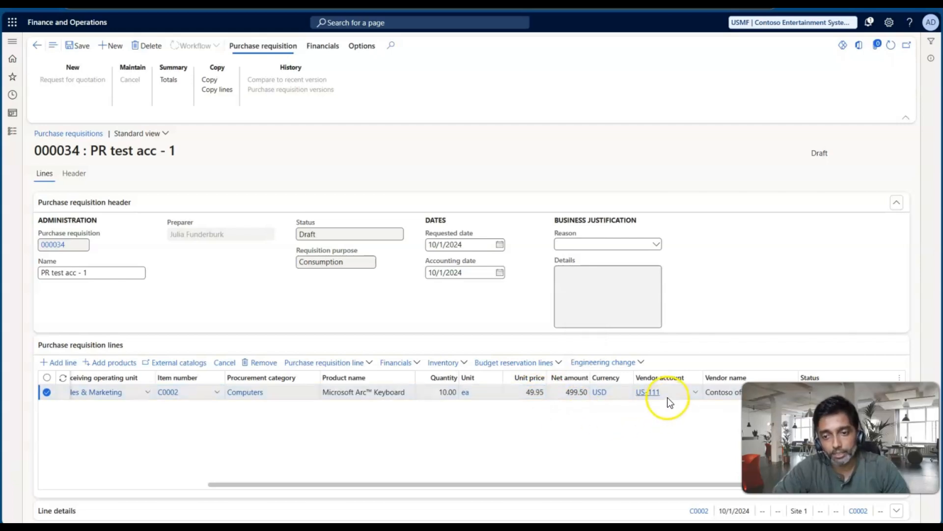
pyautogui.moveTo(669, 399); pyautogui.dragTo(640, 402)
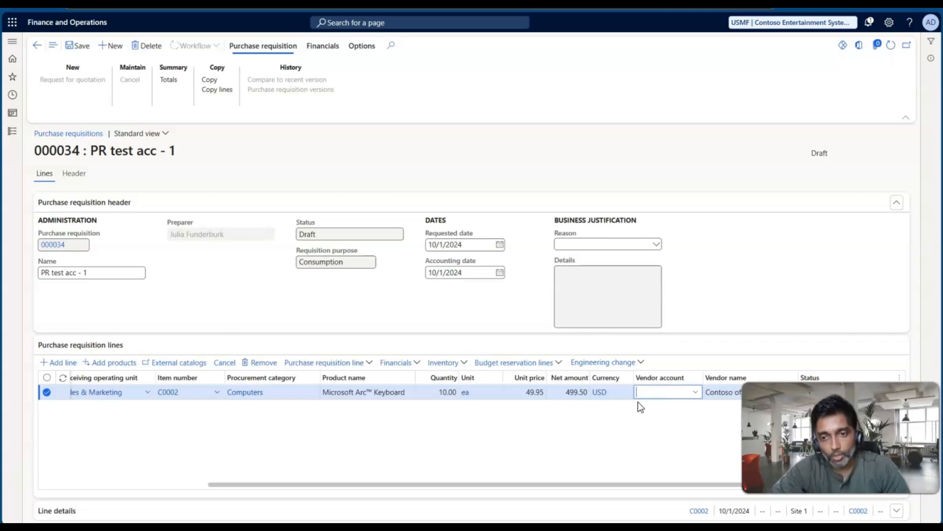
pyautogui.press('Tab')
pyautogui.press('Delete')
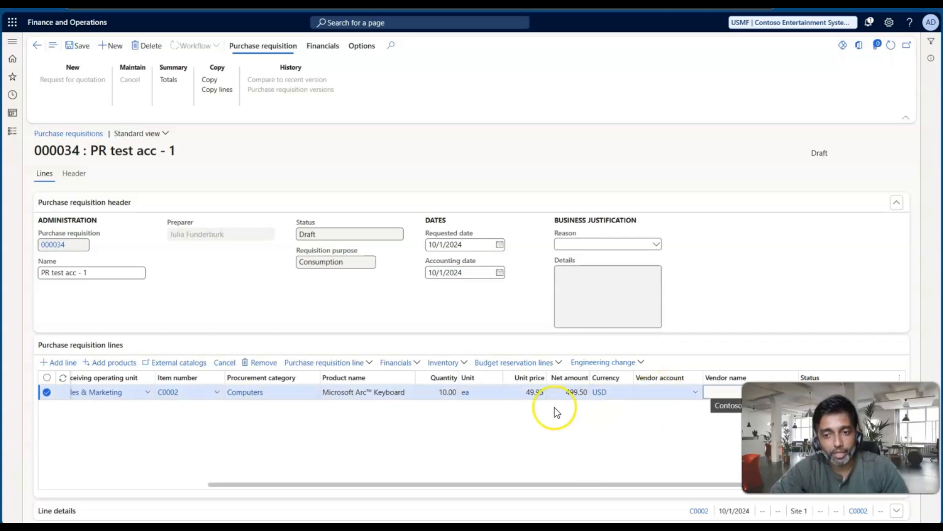
# Check the default vendor in item C0002's released product details, return to the requisition and look over the line.
pyautogui.click(170, 393)
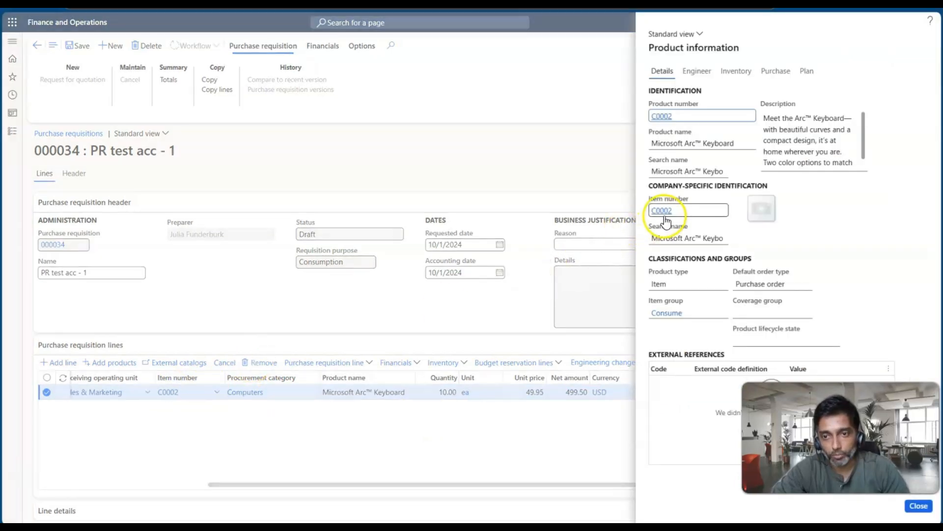
pyautogui.click(665, 213)
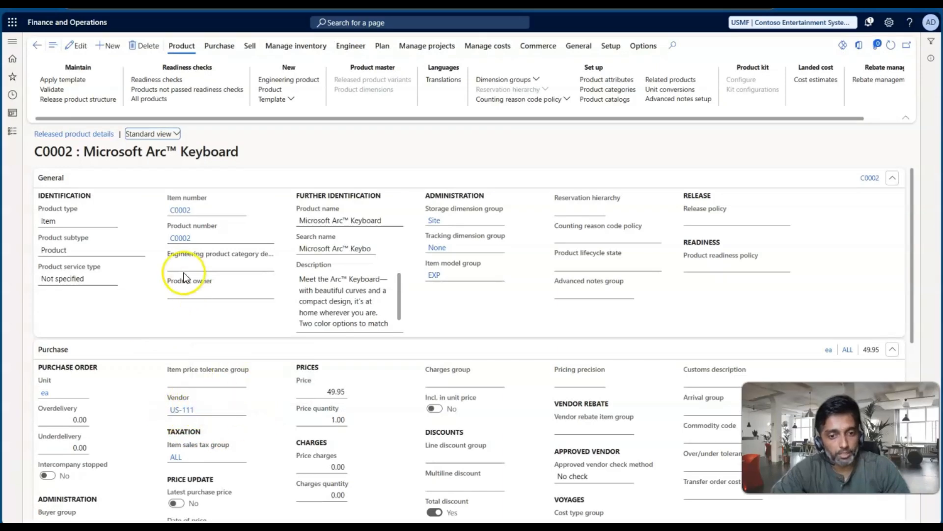
pyautogui.click(33, 45)
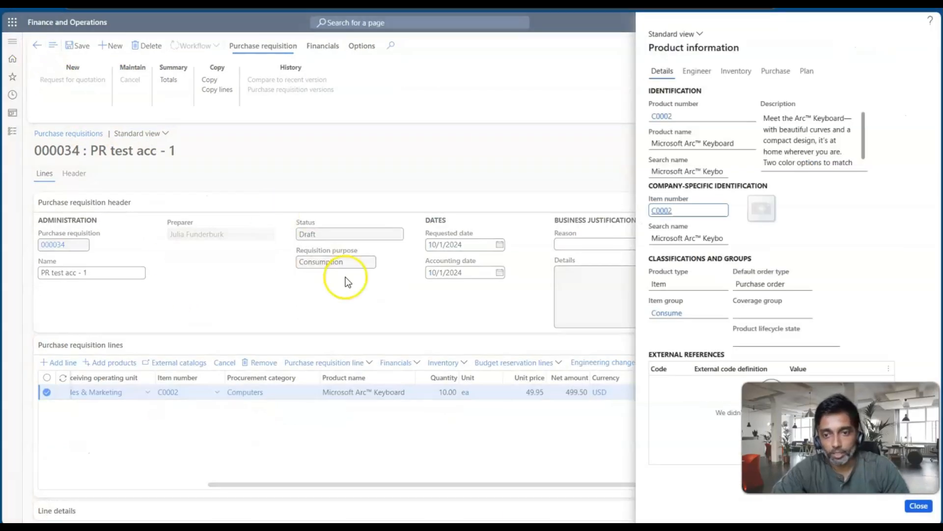
pyautogui.click(917, 506)
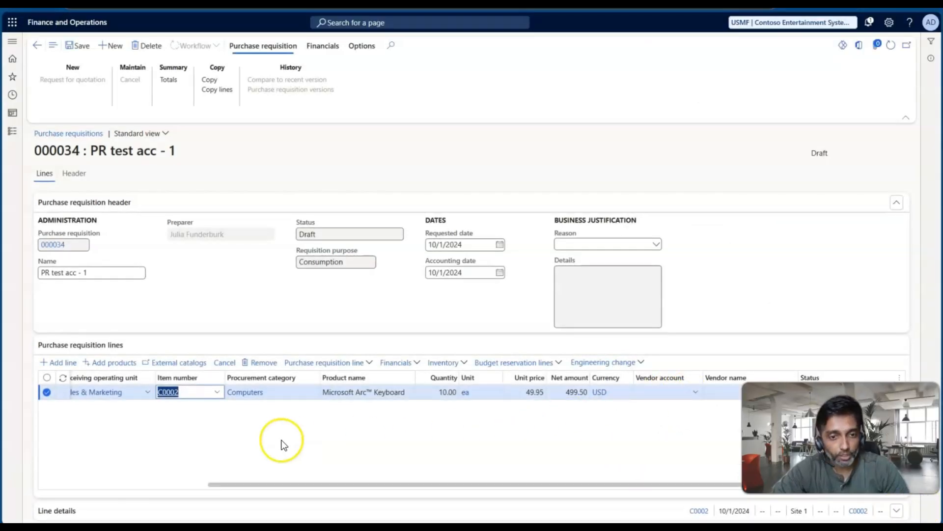
pyautogui.hscroll(-5, 281, 442)
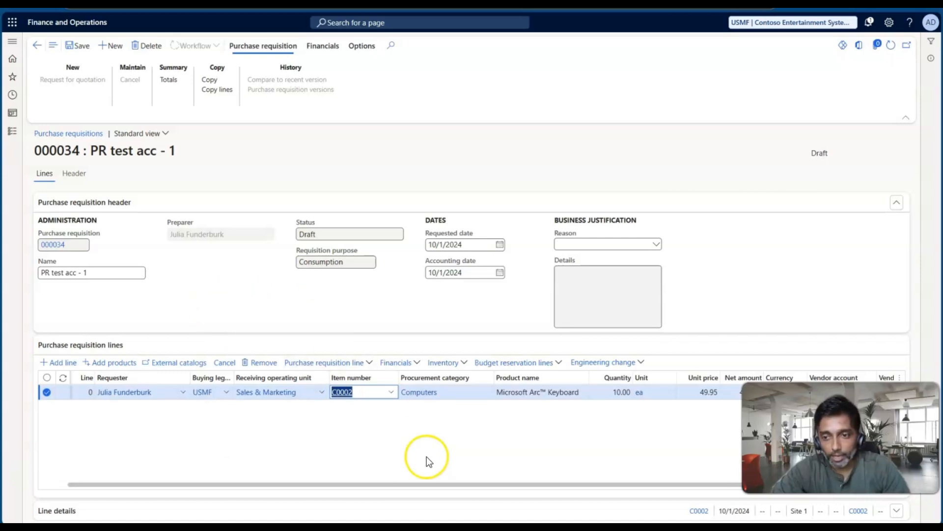
pyautogui.hscroll(3, 506, 440)
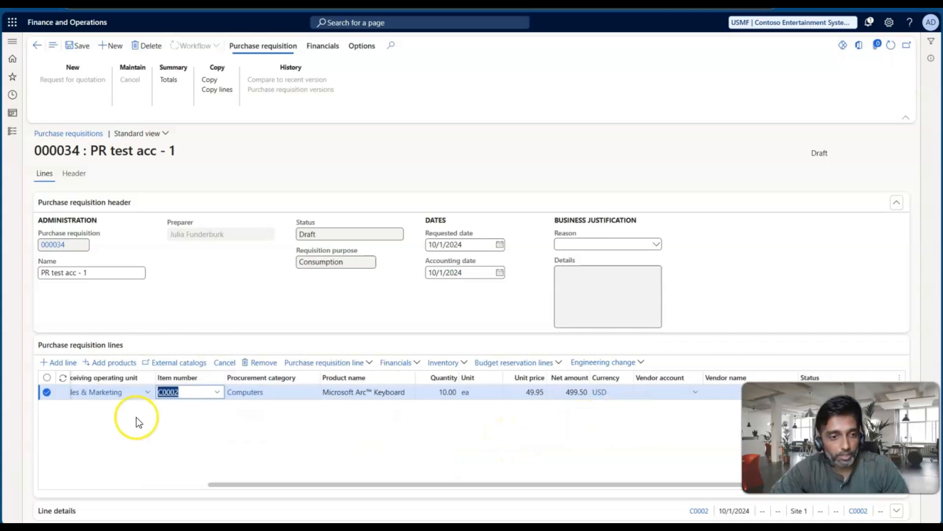
# Put the requisition on hold in its header, release the hold again and return to the requisition lines.
pyautogui.click(73, 175)
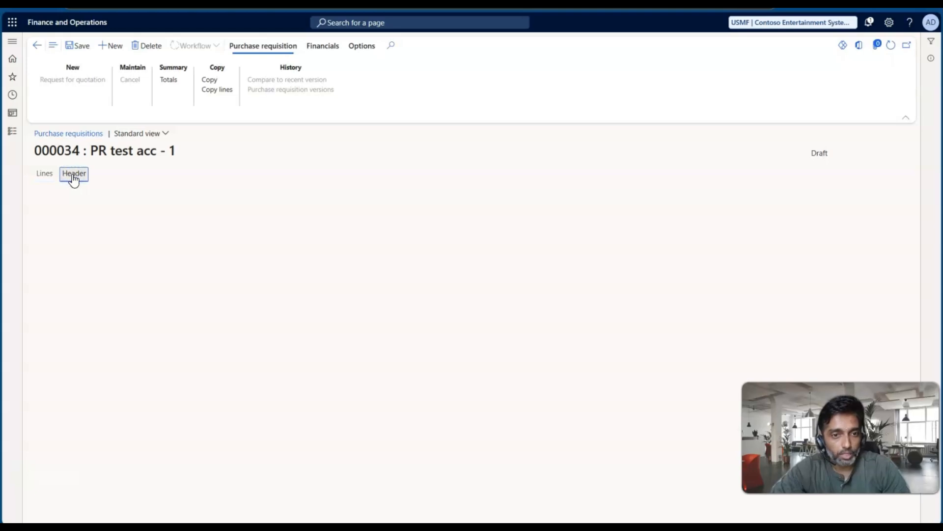
pyautogui.click(93, 271)
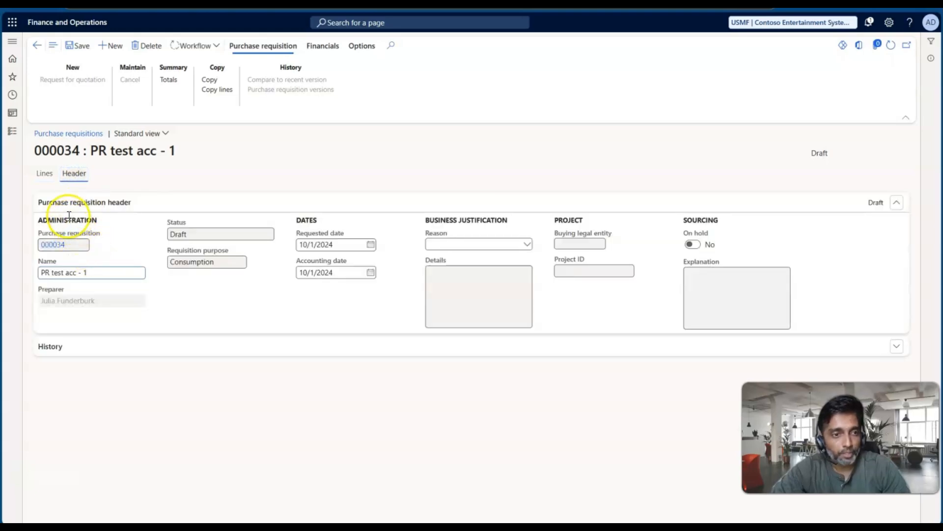
pyautogui.click(74, 270)
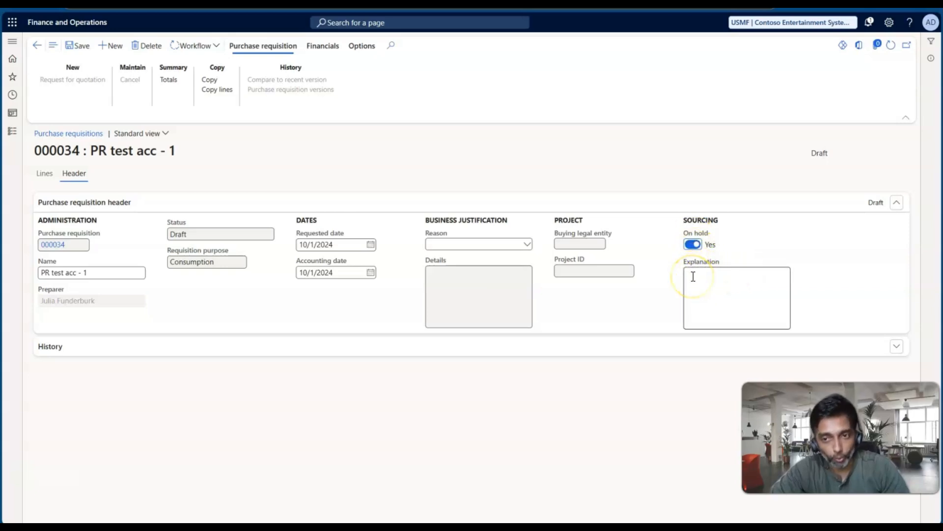
pyautogui.click(693, 244)
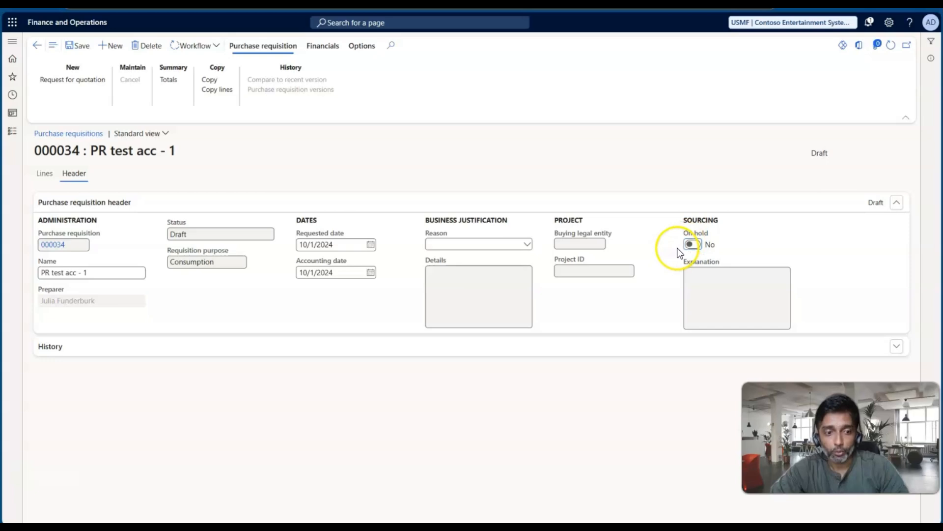
pyautogui.click(49, 176)
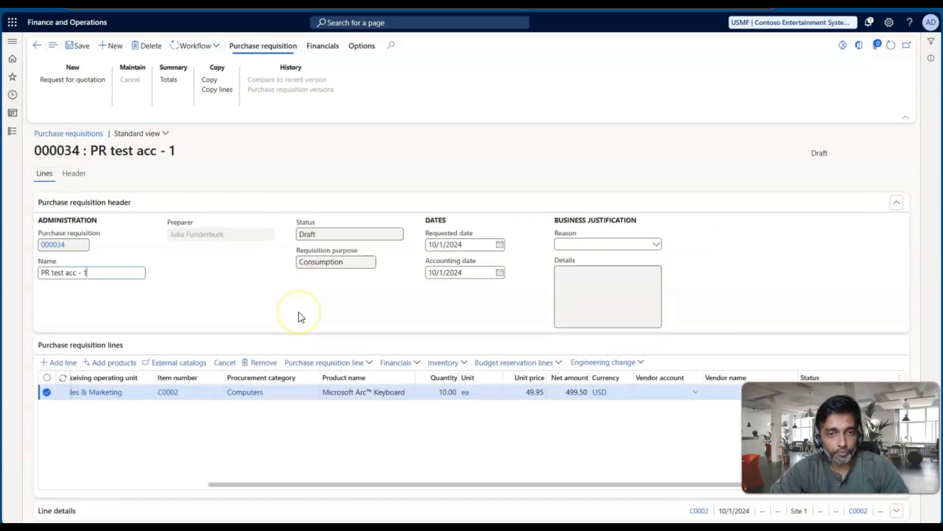
# Switch to the PowerPoint slide show, bring up the slide on PR statuses and return to the purchase requisition.
pyautogui.hotkey('alt', 'Tab')
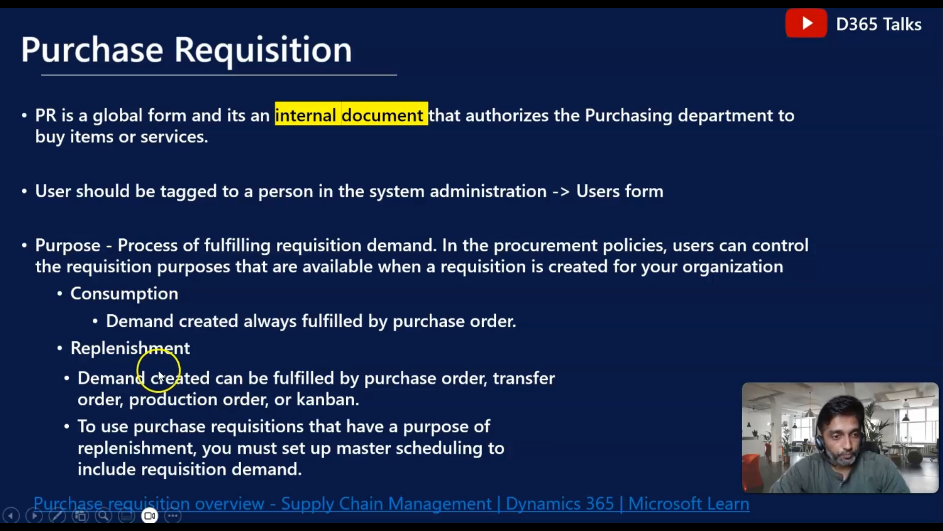
pyautogui.click(84, 254)
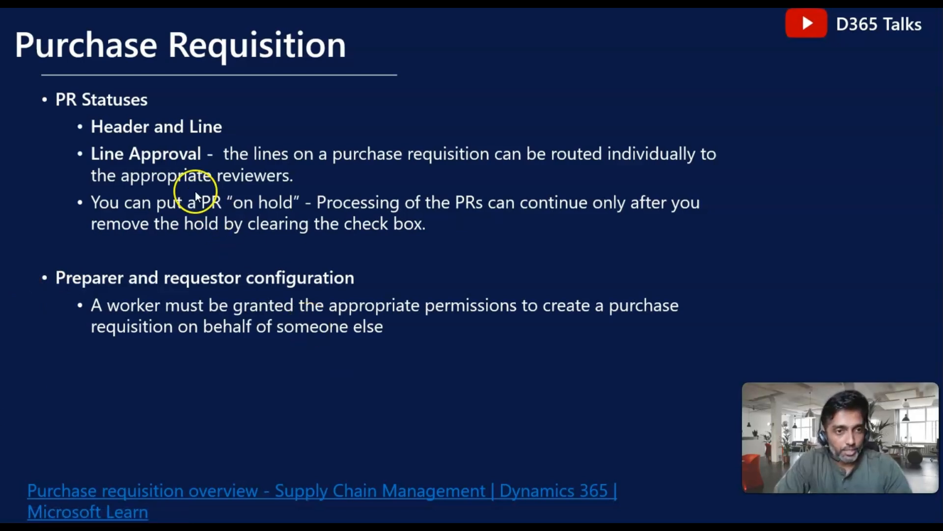
pyautogui.hotkey('alt', 'Tab')
pyautogui.hotkey('alt', 'Tab')
pyautogui.hotkey('alt', 'Tab')
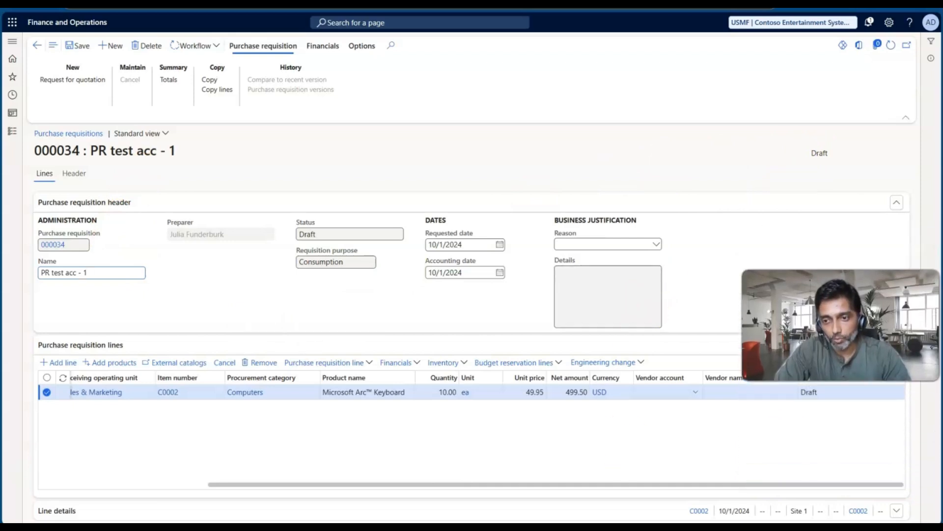
# Consult the line approval note on the PR Statuses slide and examine the columns of the C0002 requisition line.
pyautogui.click(806, 398)
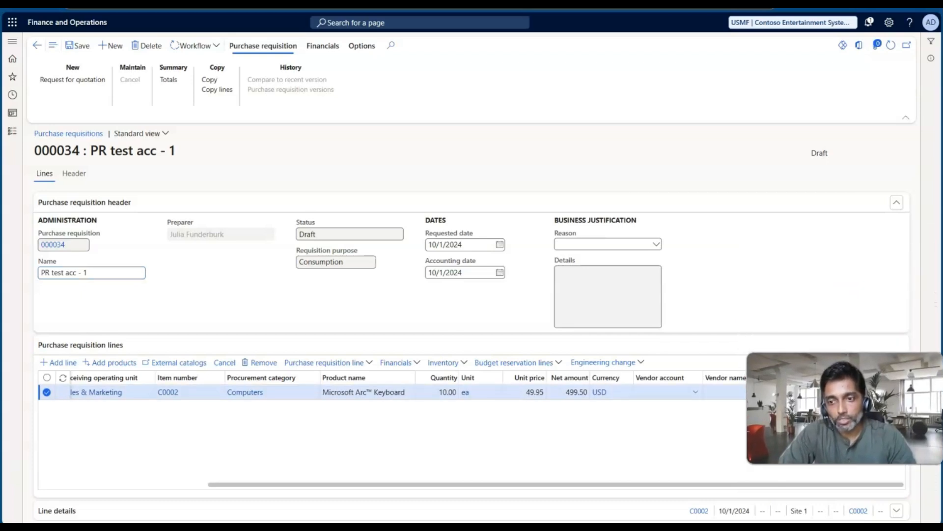
pyautogui.hotkey('alt', 'Tab')
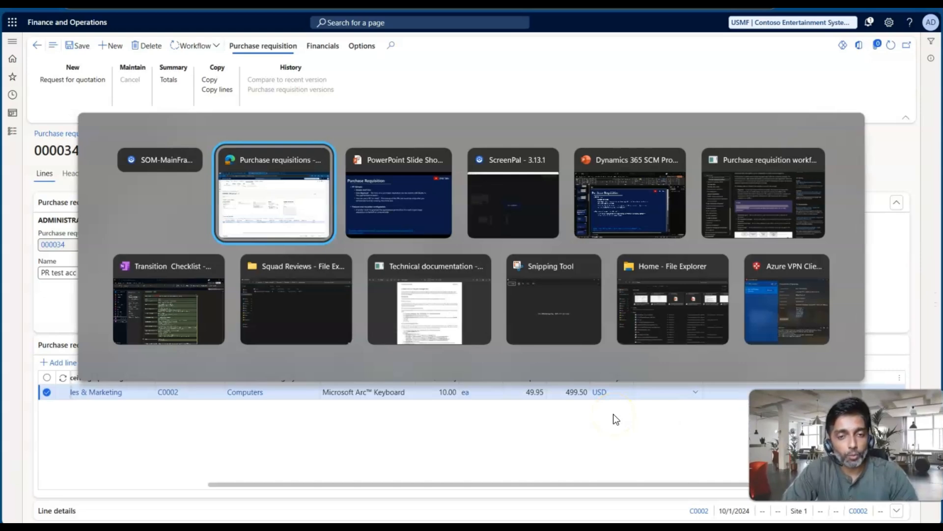
pyautogui.hotkey('alt', 'Tab')
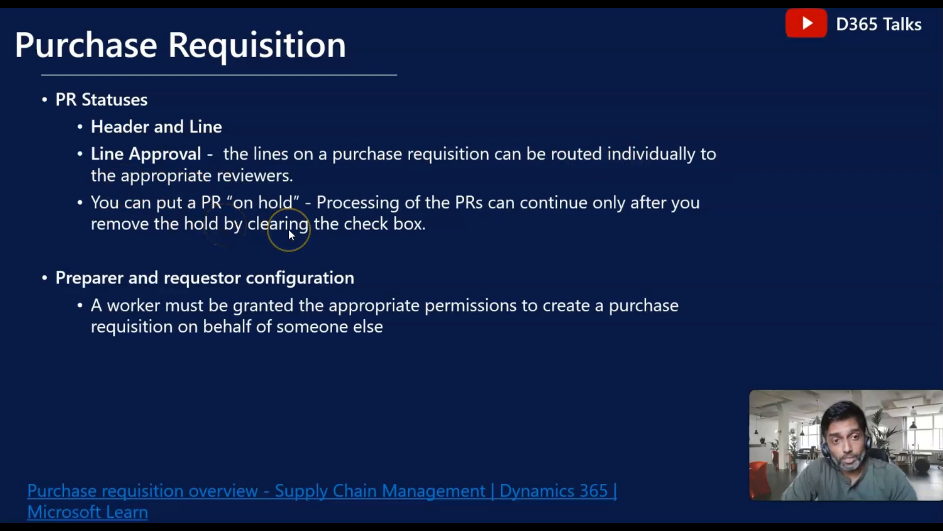
pyautogui.hotkey('alt', 'Tab')
pyautogui.hotkey('alt', 'Tab')
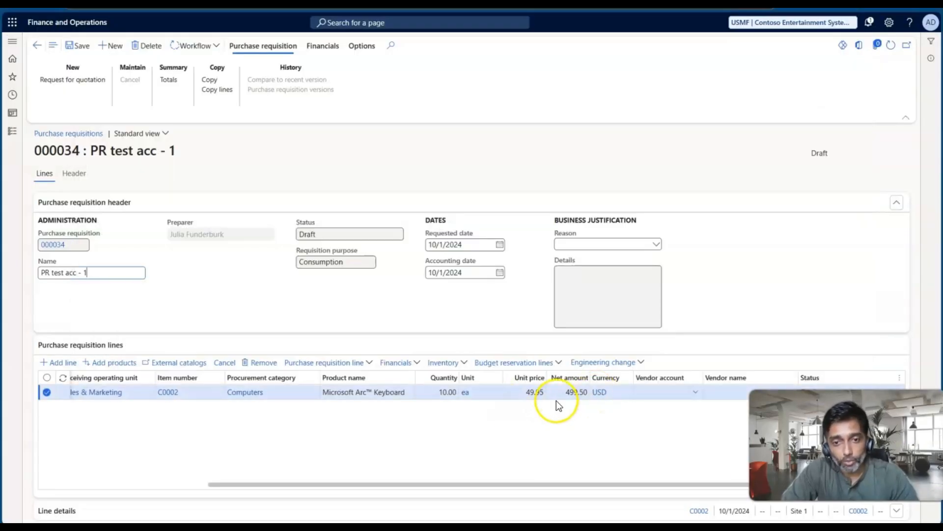
pyautogui.hscroll(-3, 461, 426)
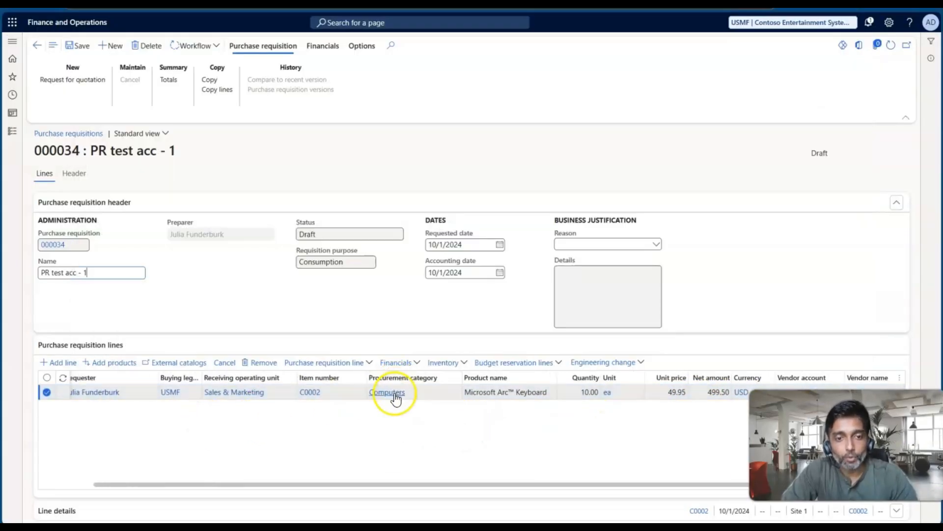
pyautogui.hscroll(-2, 255, 431)
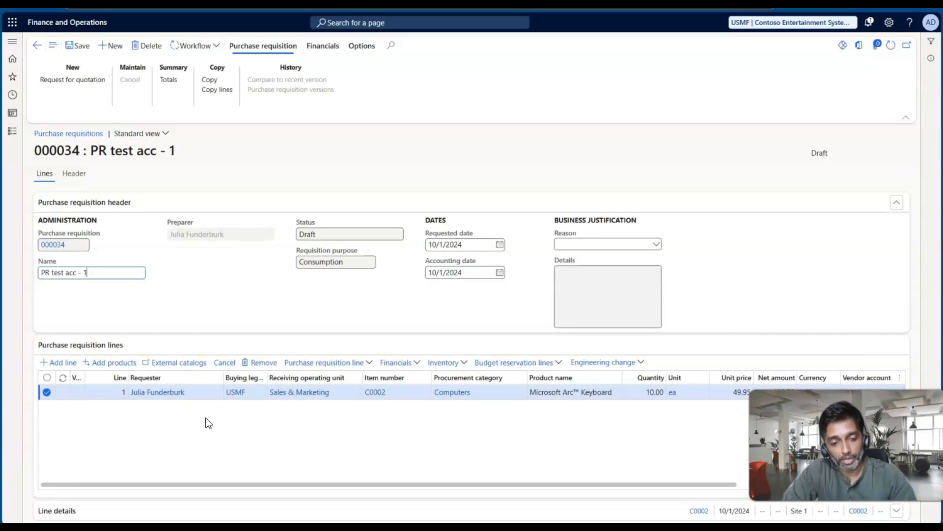
# Review the on-hold note on the PowerPoint slide and return to Finance and Operations.
pyautogui.hotkey('alt', 'Tab')
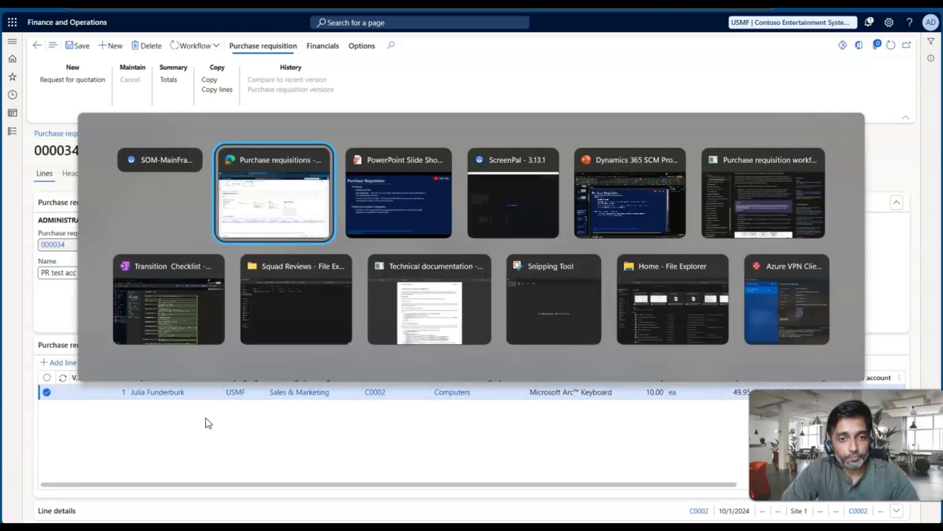
pyautogui.hotkey('alt', 'Tab')
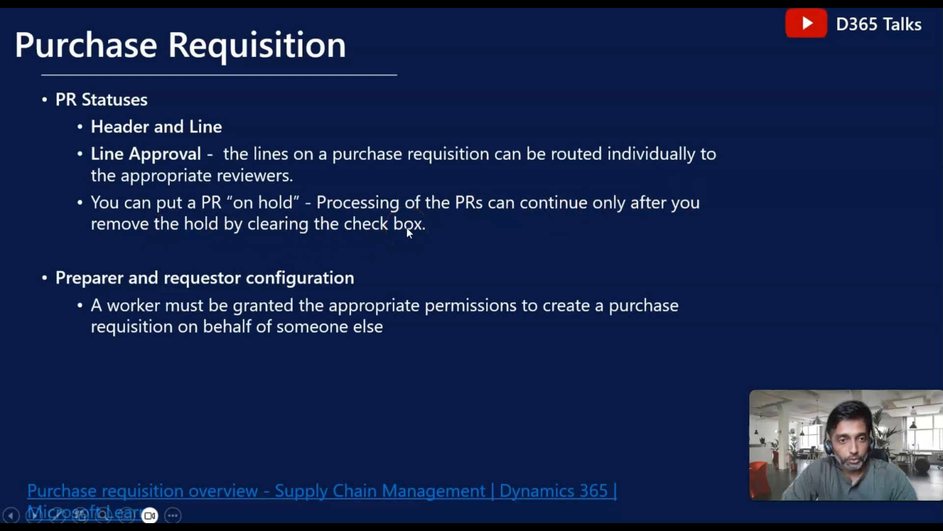
pyautogui.hotkey('alt', 'Tab')
pyautogui.hotkey('alt', 'Tab')
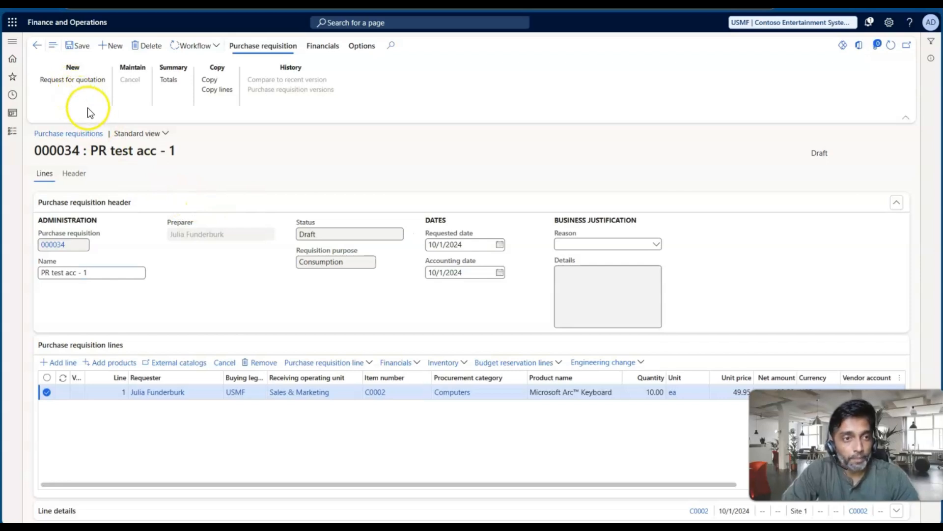
# Check the On hold setting in the requisition header and look over the requisition line's details.
pyautogui.click(74, 178)
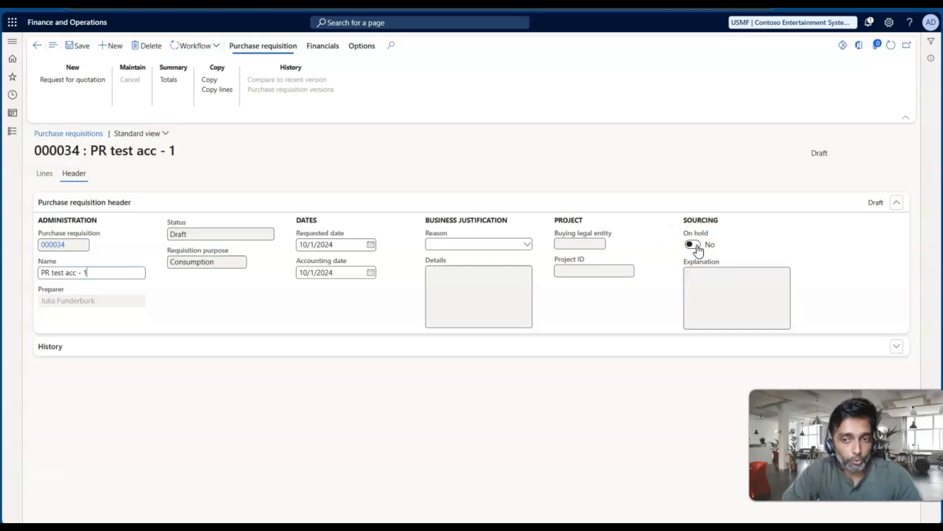
pyautogui.click(48, 179)
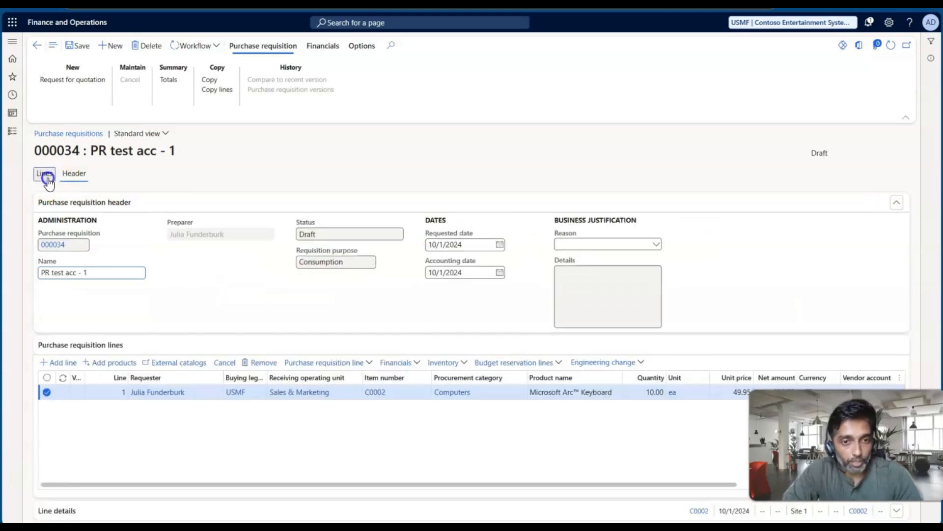
pyautogui.hscroll(5, 464, 424)
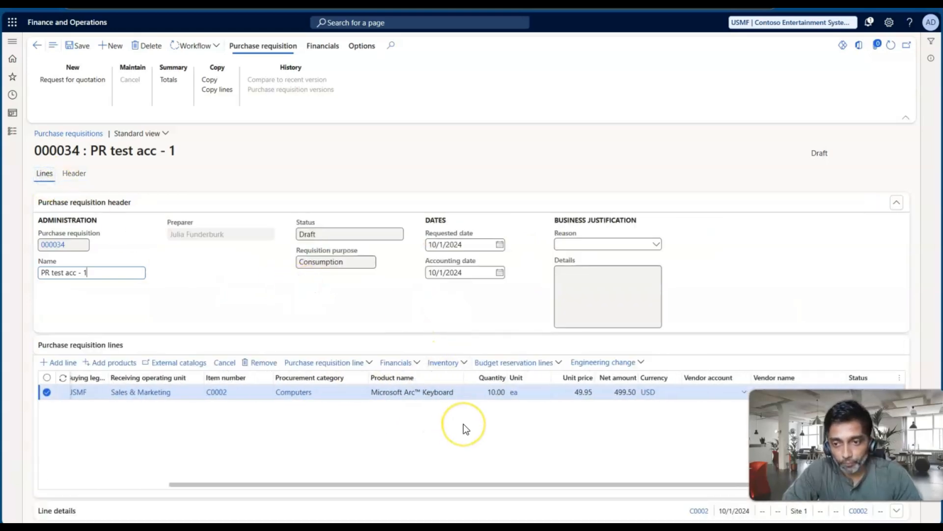
pyautogui.hscroll(-3, 464, 424)
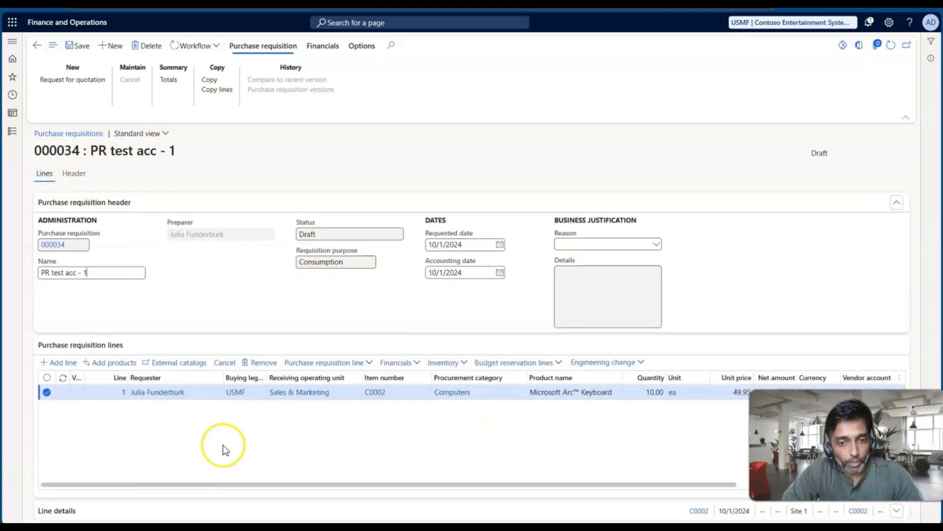
# Check the vendor account, vendor name and status columns of the C0002 requisition line.
pyautogui.hscroll(2, 222, 449)
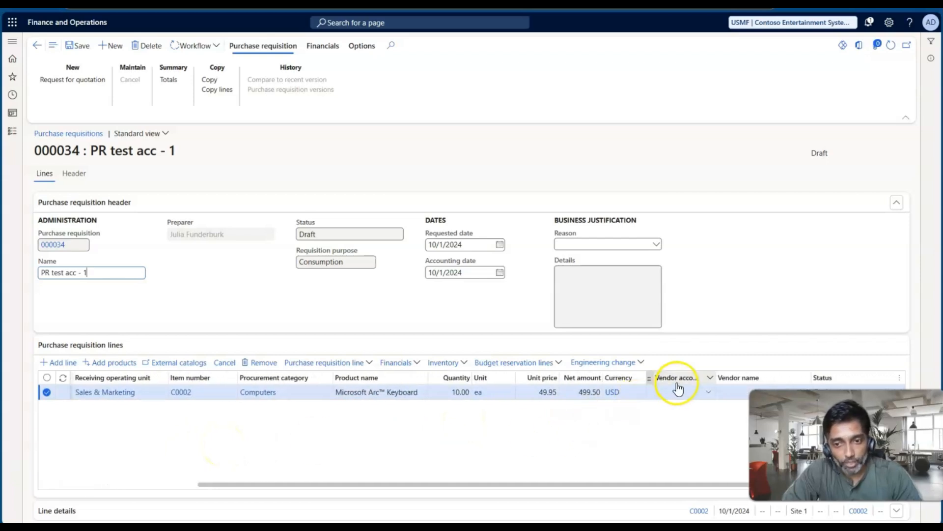
pyautogui.hscroll(-3, 291, 442)
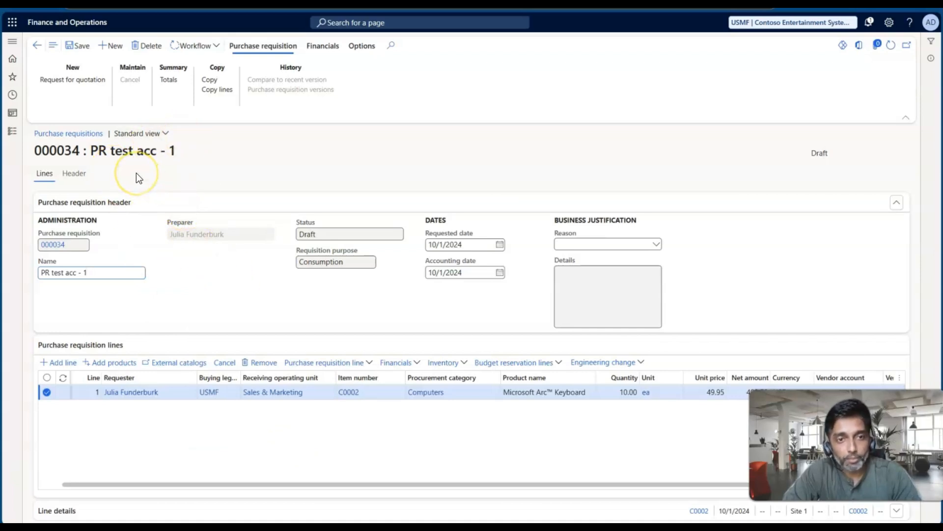
pyautogui.click(203, 171)
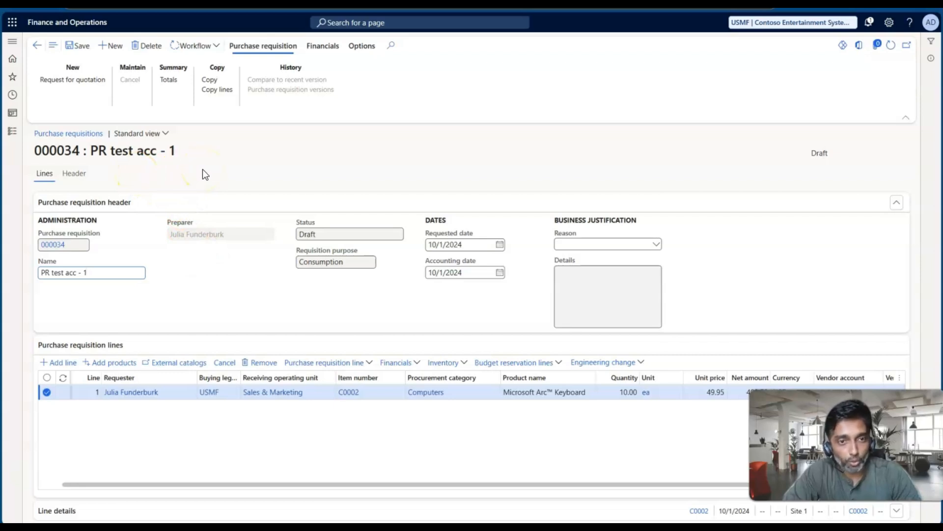
# Switch to the PowerPoint slide show and advance to the slide on the purchase requisition workflow and PR flow.
pyautogui.hotkey('alt', 'Tab')
pyautogui.hotkey('alt', 'Tab')
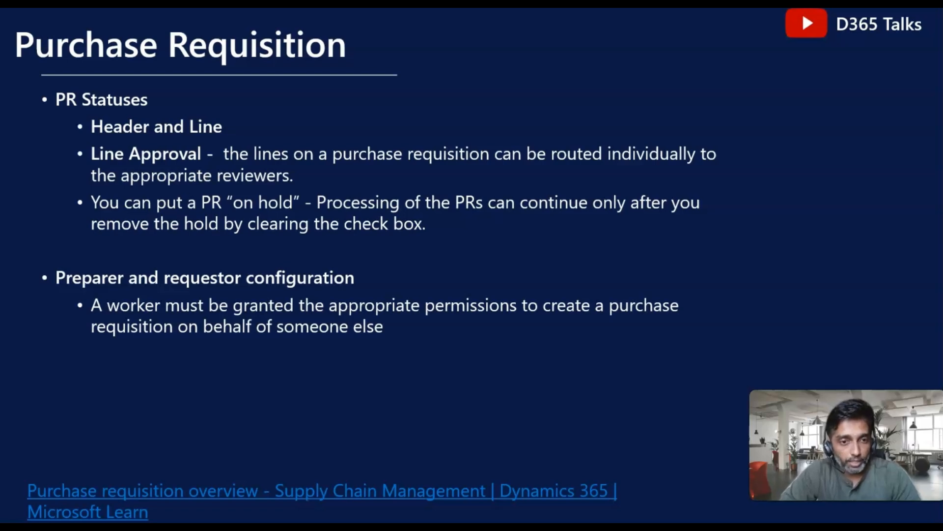
pyautogui.press('Right')
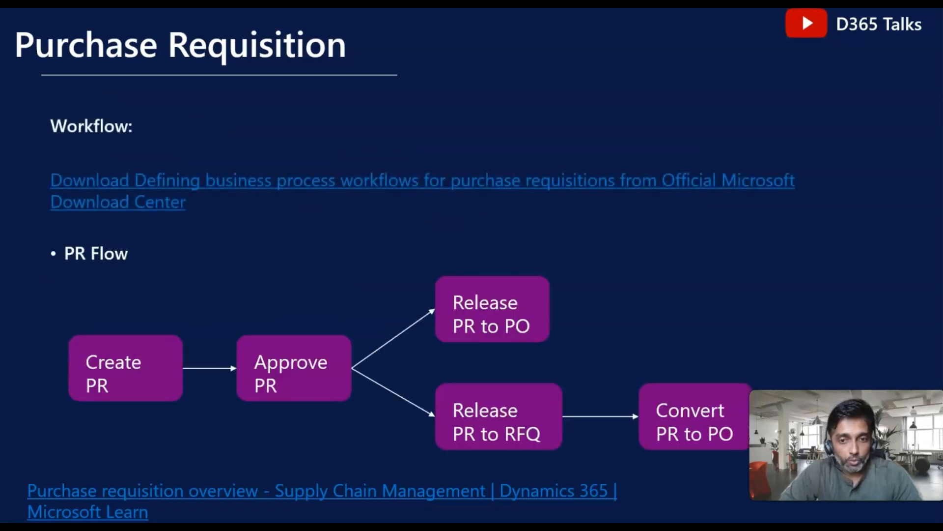
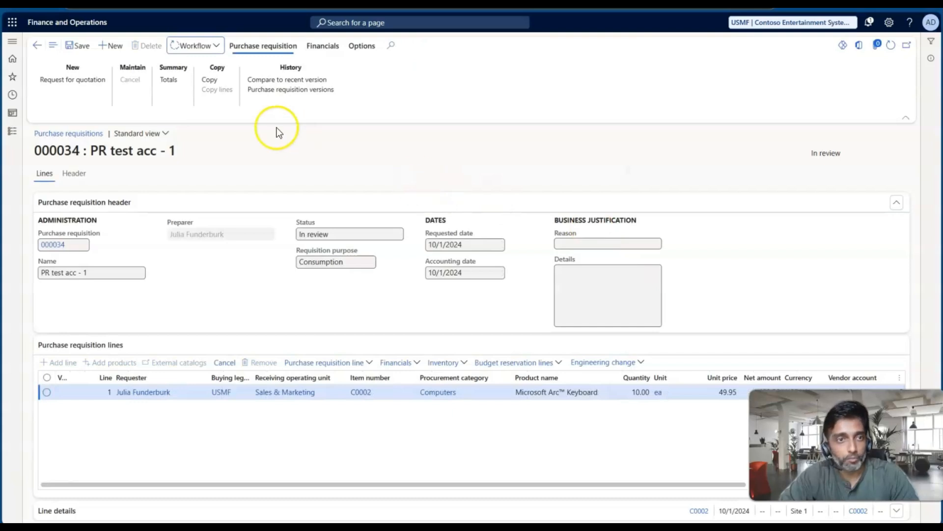
# Display the workflow history of purchase requisition 000034 and refresh its tracking details.
pyautogui.click(203, 48)
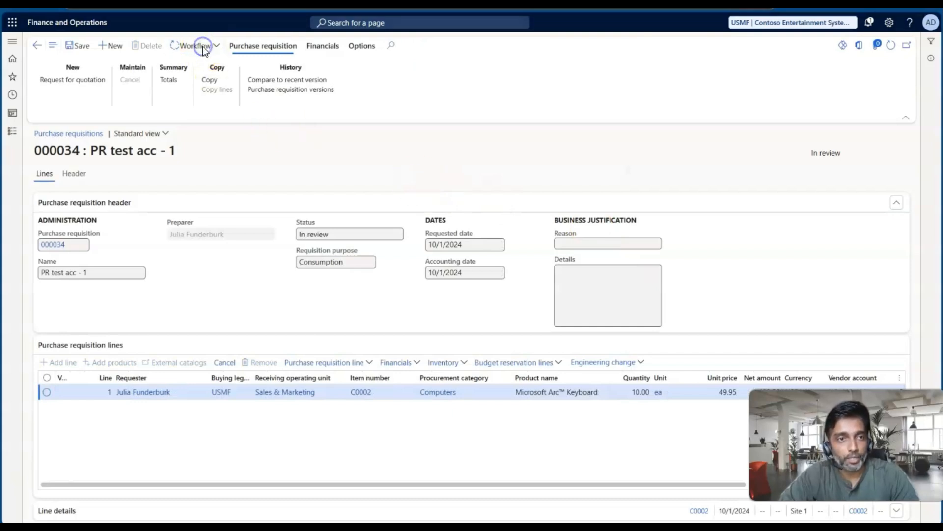
pyautogui.click(233, 97)
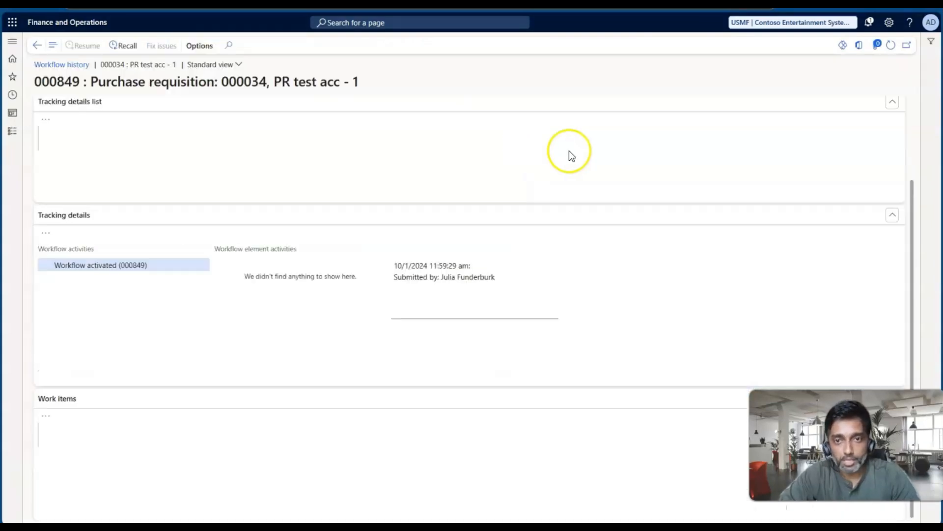
pyautogui.click(892, 54)
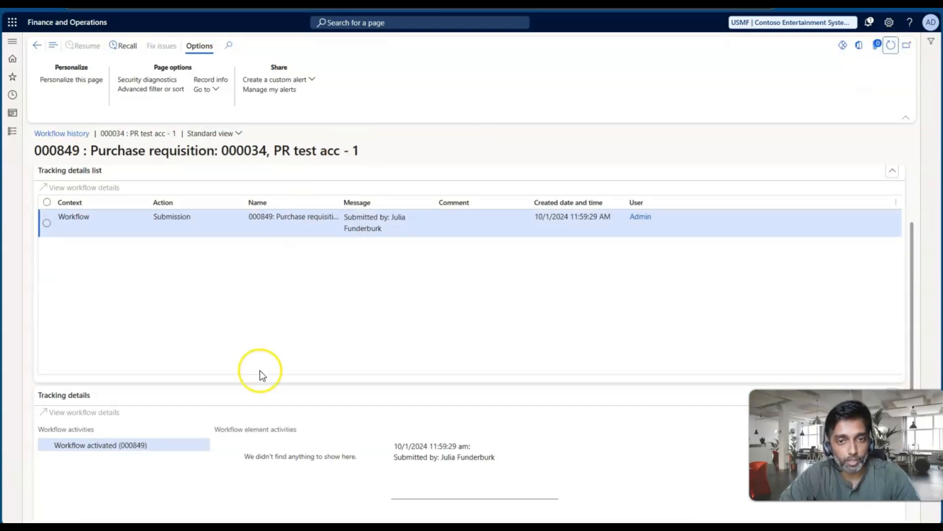
pyautogui.click(893, 45)
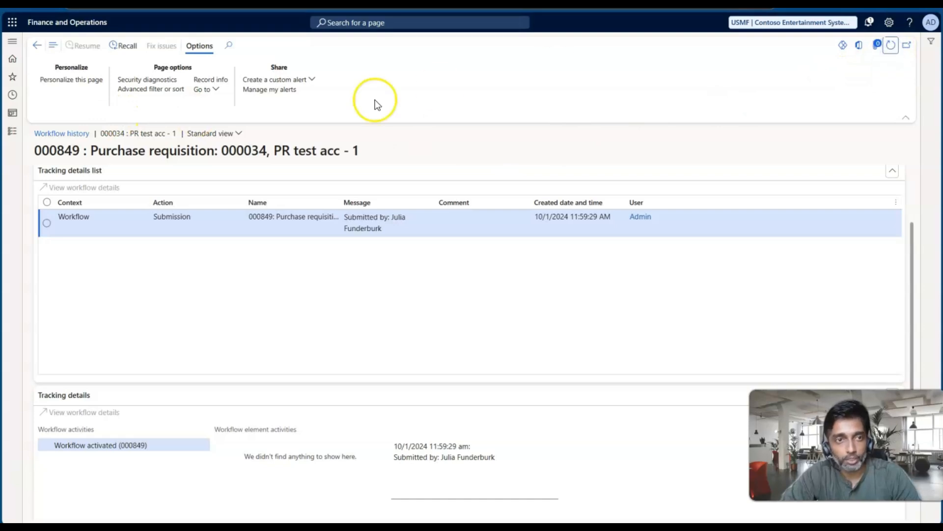
# Open the Procurement and sourcing workflows list from the Procurement and sourcing setup.
pyautogui.click(13, 132)
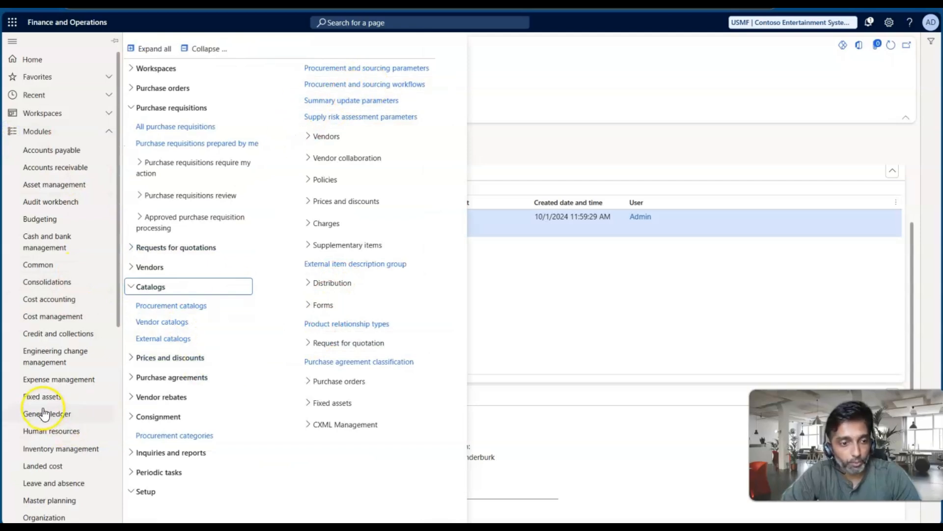
pyautogui.scroll(-5, 46, 413)
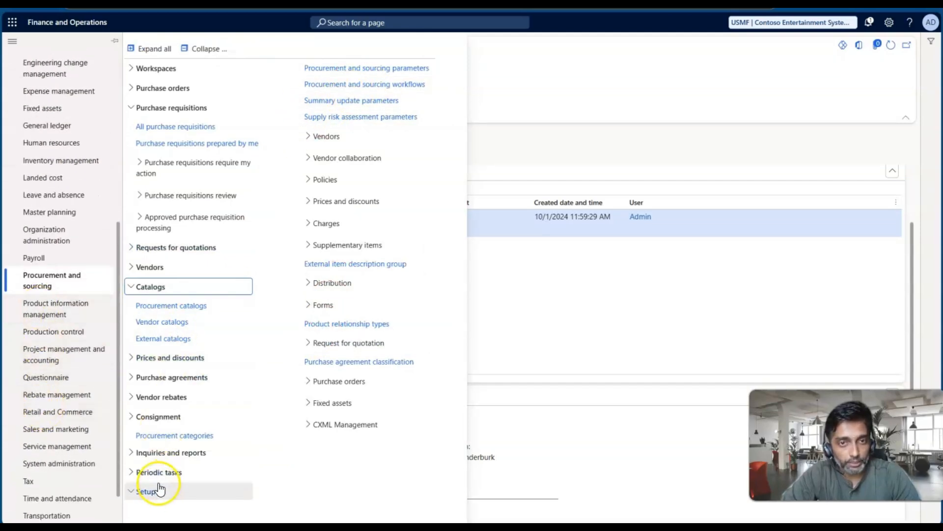
pyautogui.click(373, 84)
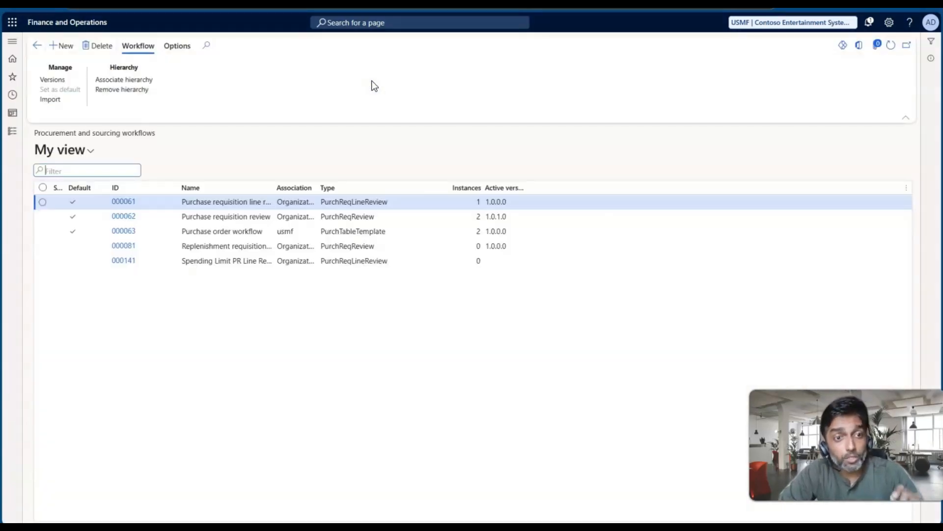
# Widen the Name column to read the workflow names in full, and view the versions of the Purchase requisition review workflow.
pyautogui.click(230, 216)
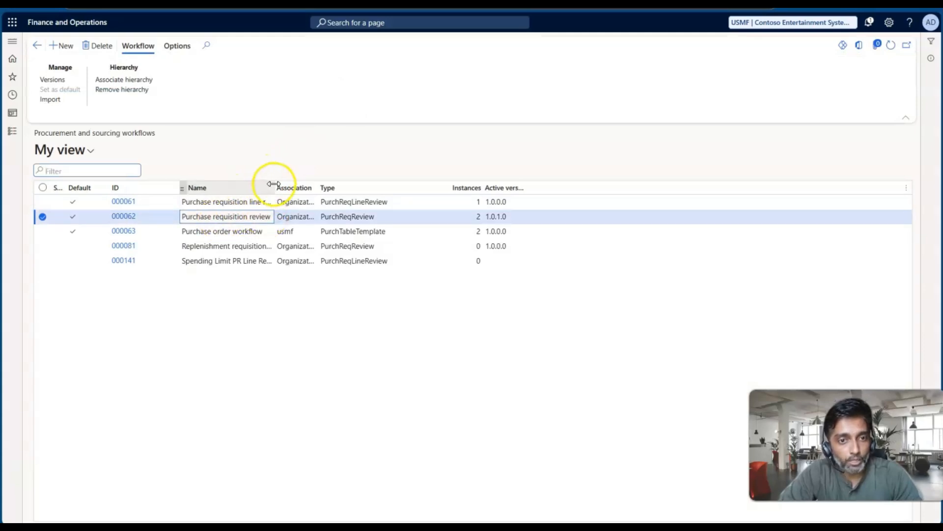
pyautogui.moveTo(274, 187); pyautogui.dragTo(392, 187)
pyautogui.click(323, 201)
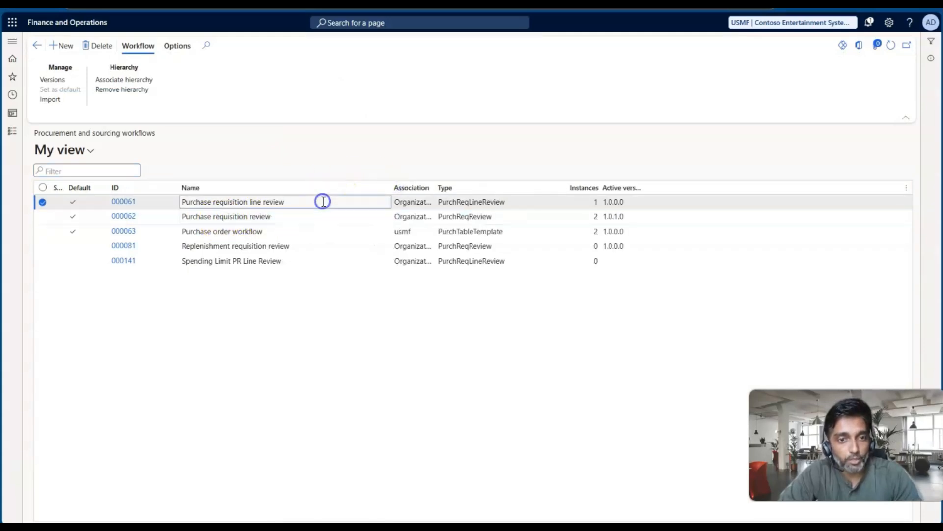
pyautogui.click(304, 216)
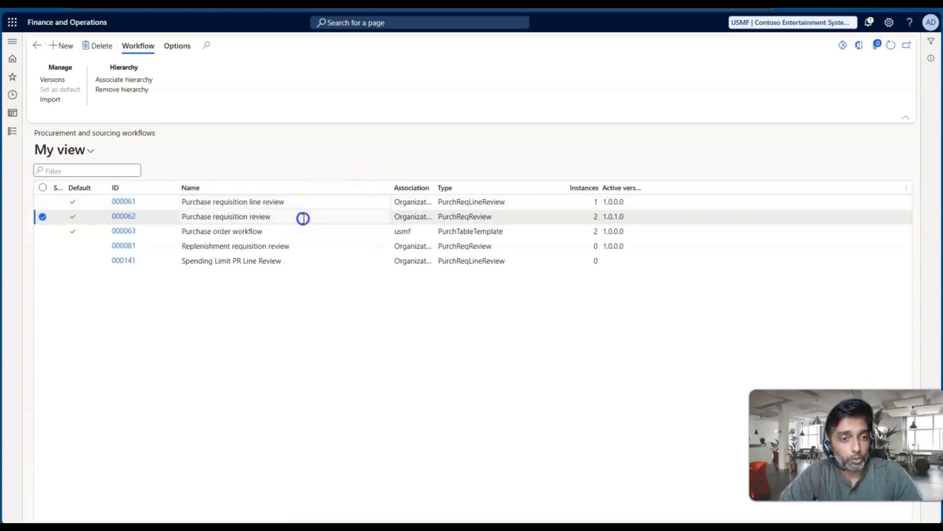
pyautogui.click(53, 80)
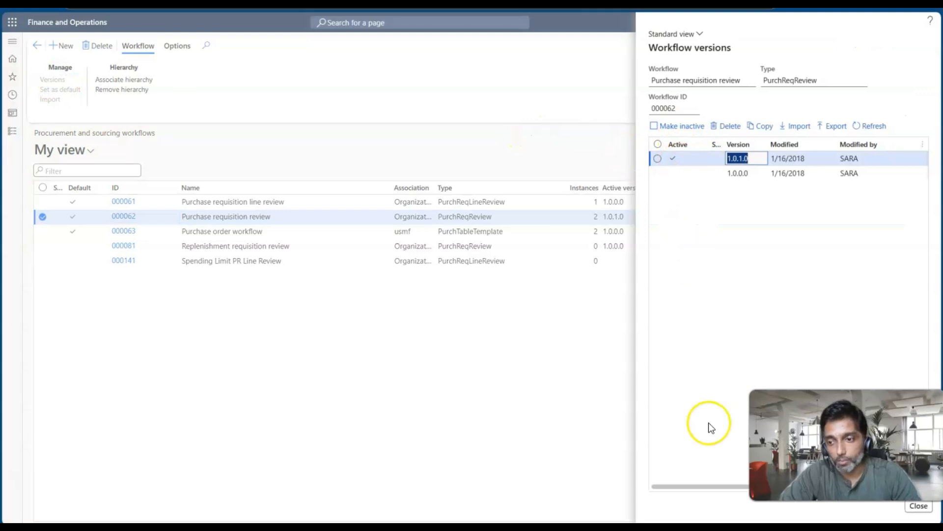
pyautogui.click(918, 506)
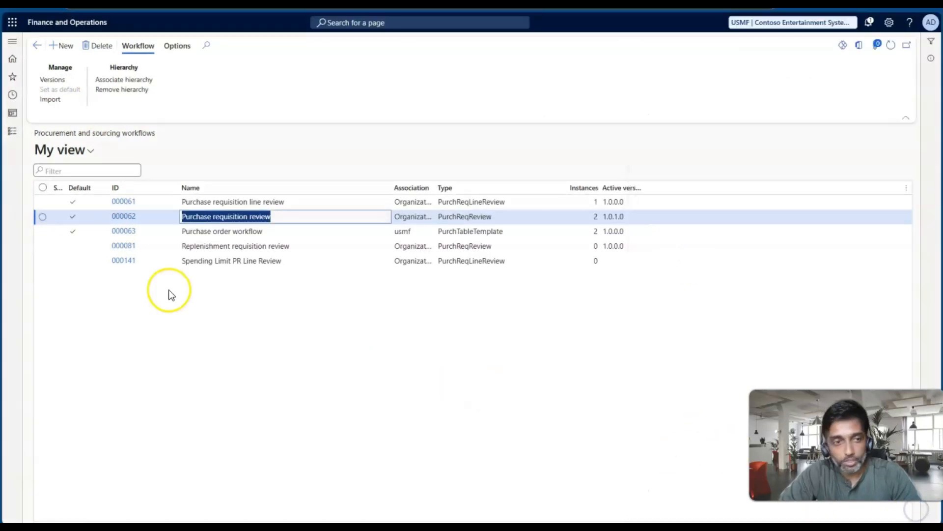
# Go to all purchase requisitions and open the workflow history of requisition 000034, PR test acc - 1.
pyautogui.click(11, 131)
pyautogui.click(188, 127)
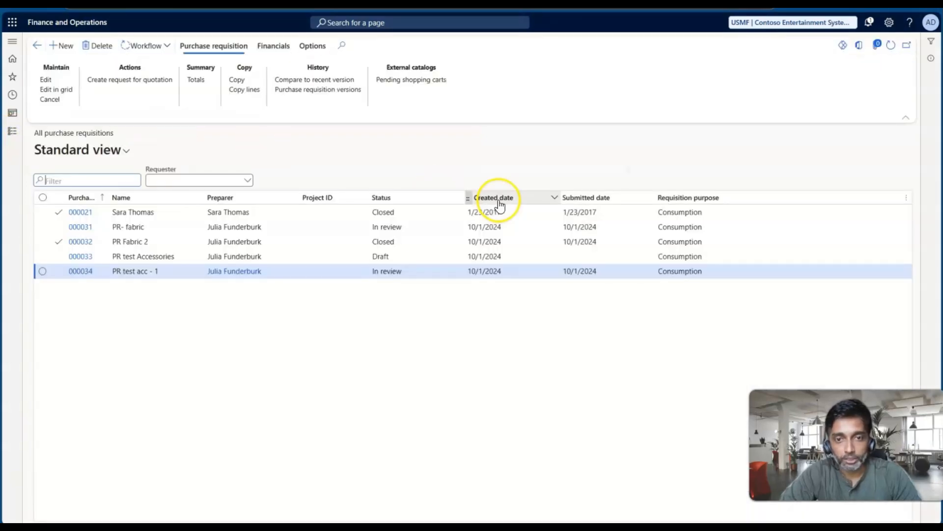
pyautogui.click(169, 271)
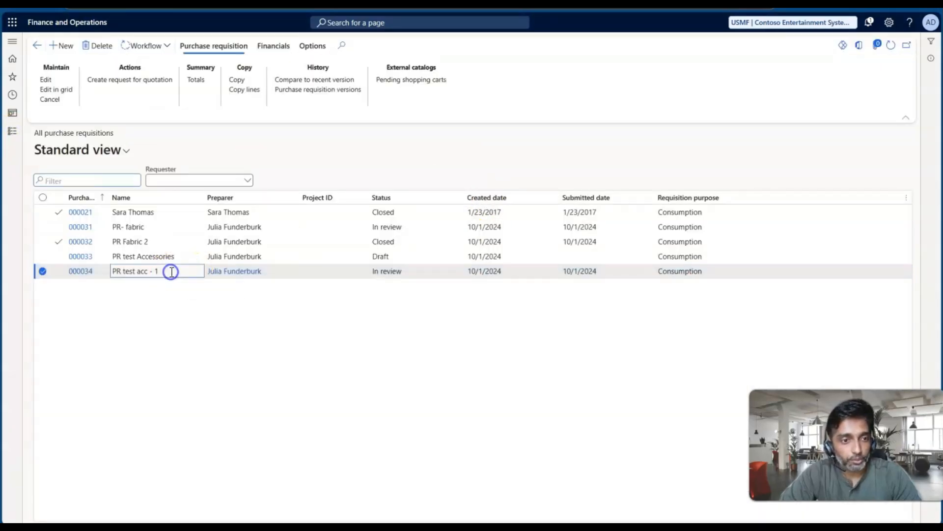
pyautogui.click(158, 46)
pyautogui.click(191, 97)
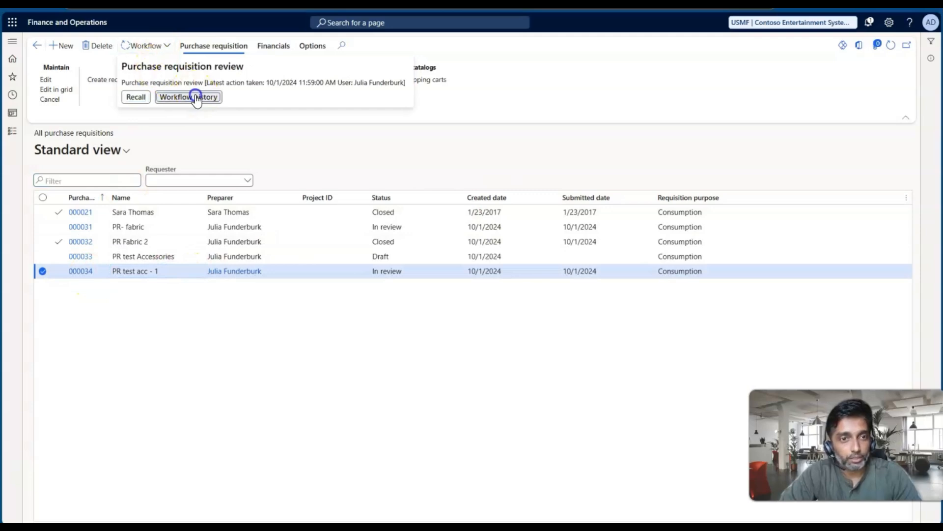
# Refresh the workflow history until the approval step is created, and examine its tracking details and work items.
pyautogui.scroll(-4, 390, 347)
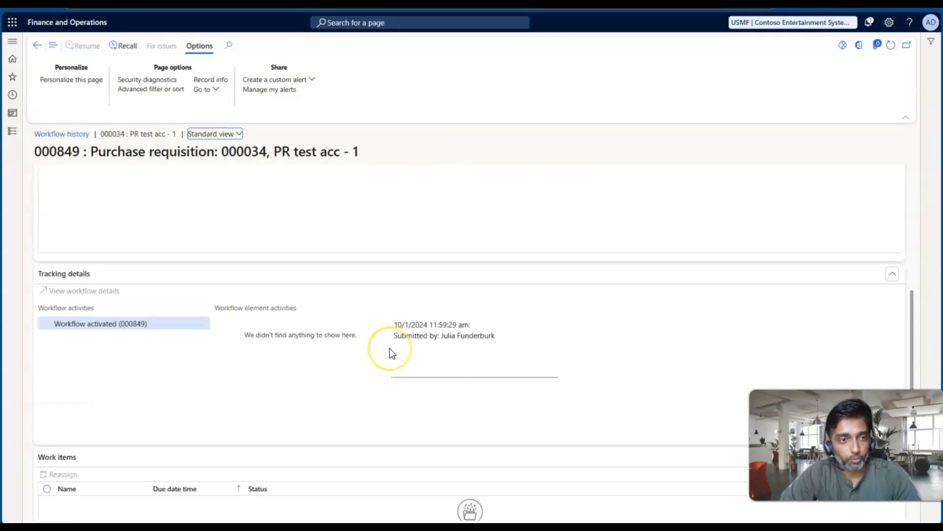
pyautogui.scroll(2, 390, 348)
pyautogui.scroll(1, 390, 348)
pyautogui.click(742, 154)
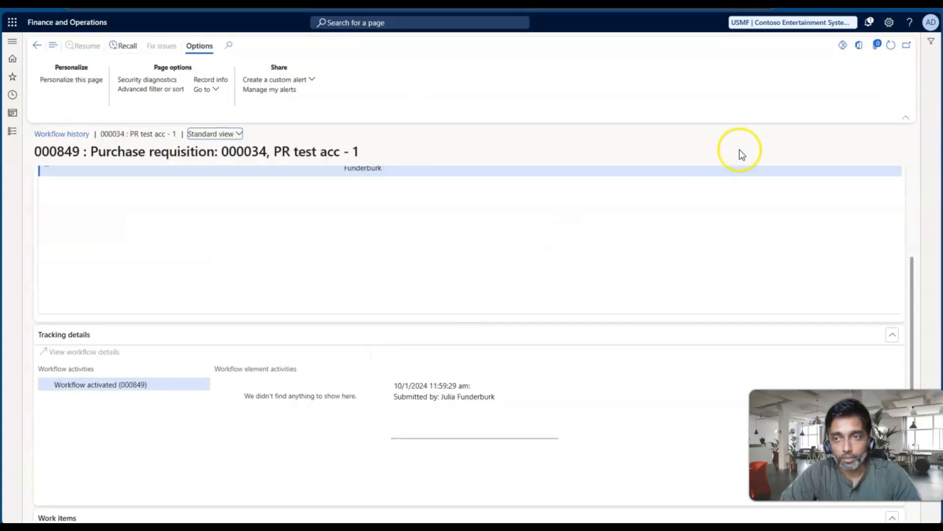
pyautogui.click(889, 46)
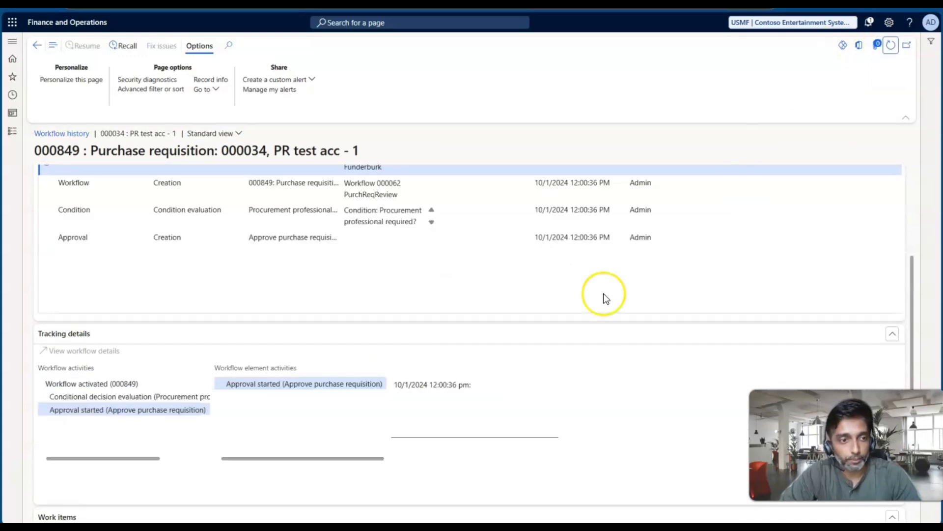
pyautogui.scroll(-3, 595, 328)
pyautogui.scroll(6, 594, 329)
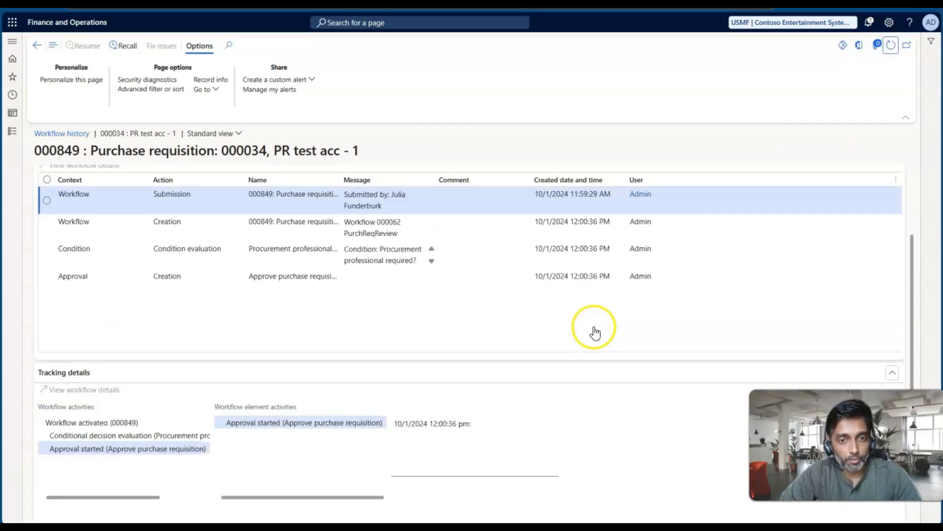
pyautogui.click(891, 45)
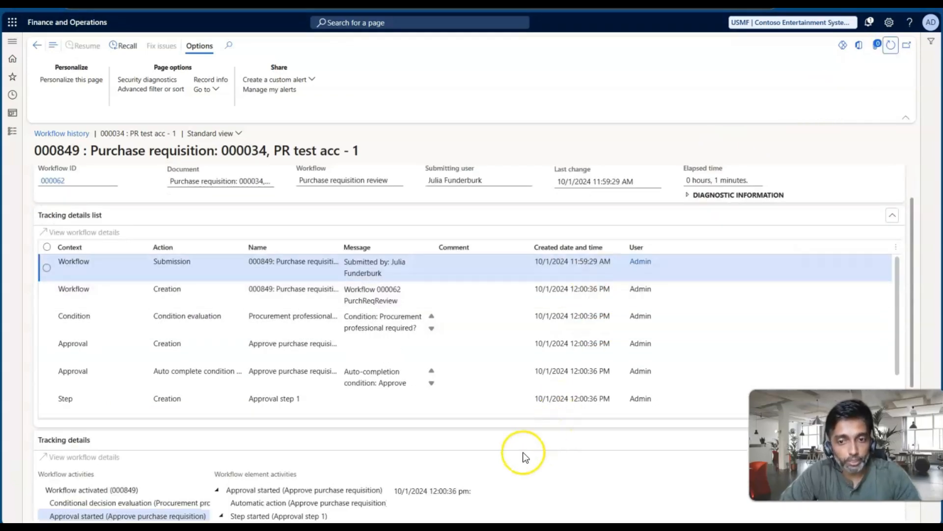
pyautogui.scroll(-5, 523, 452)
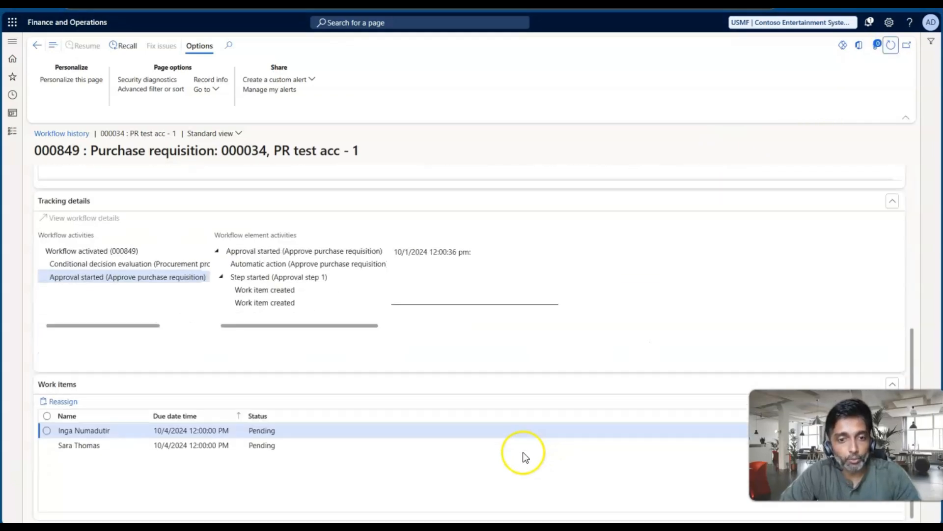
# Reassign the first pending approval work item to the user Admin.
pyautogui.click(146, 431)
pyautogui.click(60, 406)
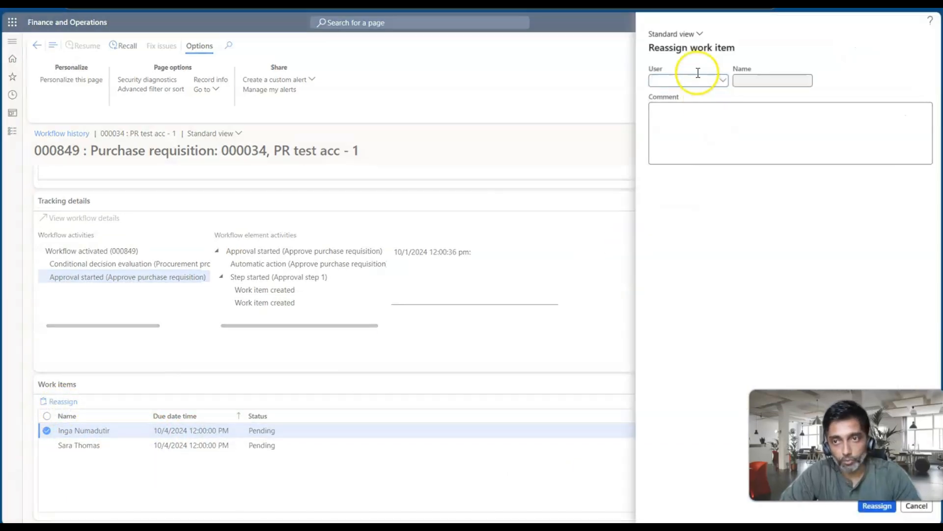
pyautogui.click(698, 79)
pyautogui.write('admin')
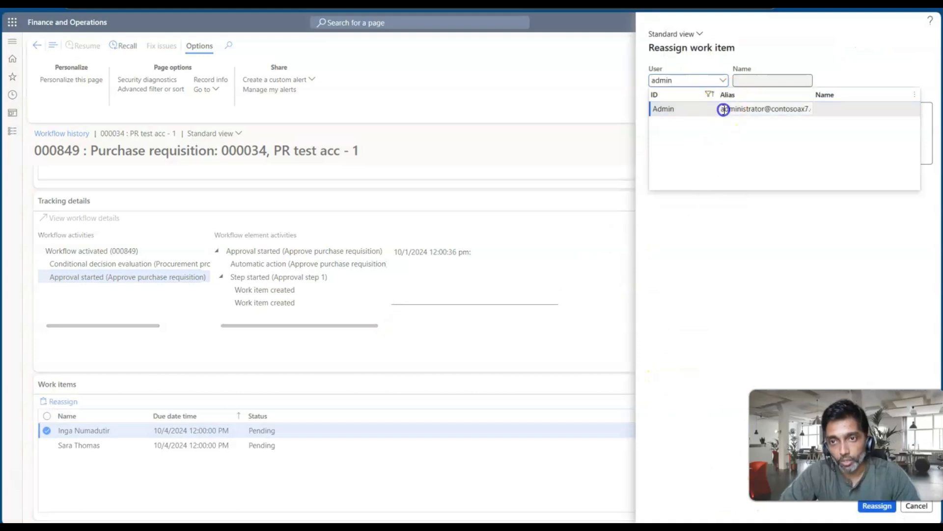
pyautogui.click(723, 108)
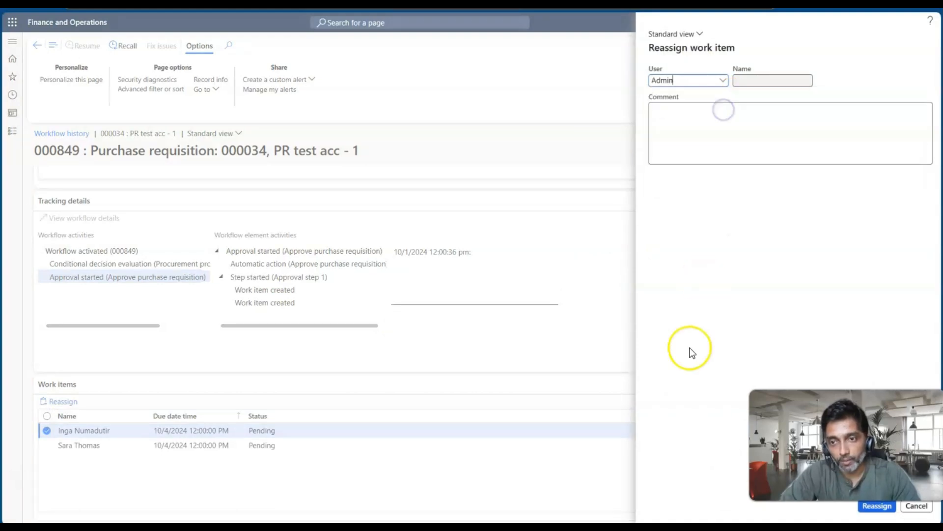
pyautogui.click(877, 507)
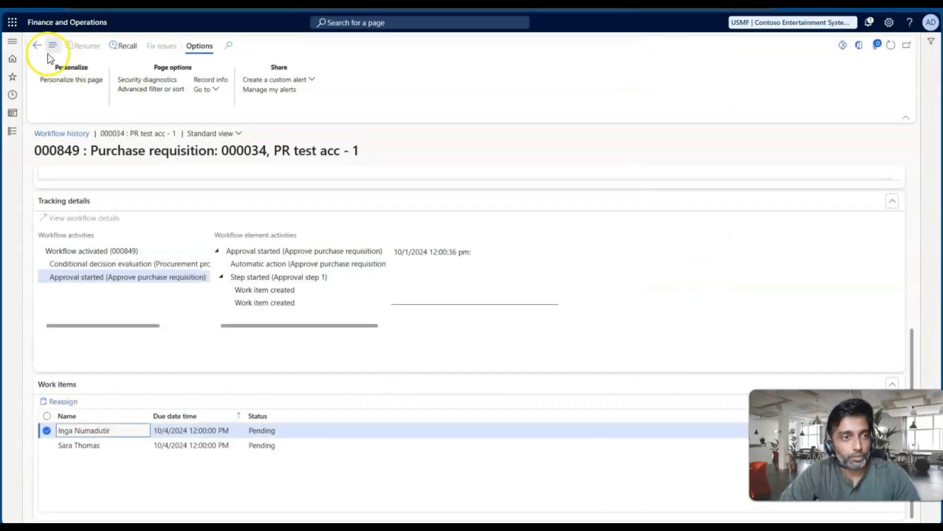
# Return to the purchase requisitions list and approve requisition 000034 through its workflow without a comment.
pyautogui.click(38, 45)
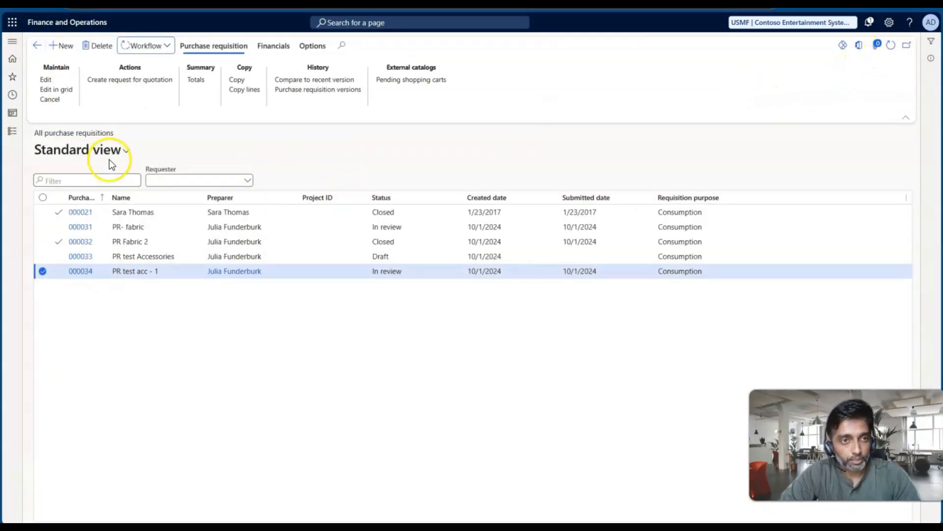
pyautogui.click(156, 45)
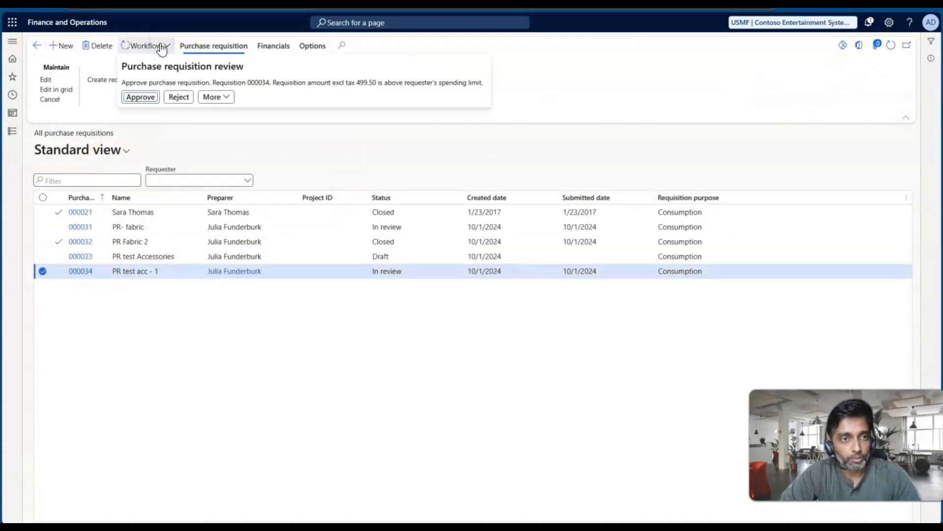
pyautogui.click(147, 97)
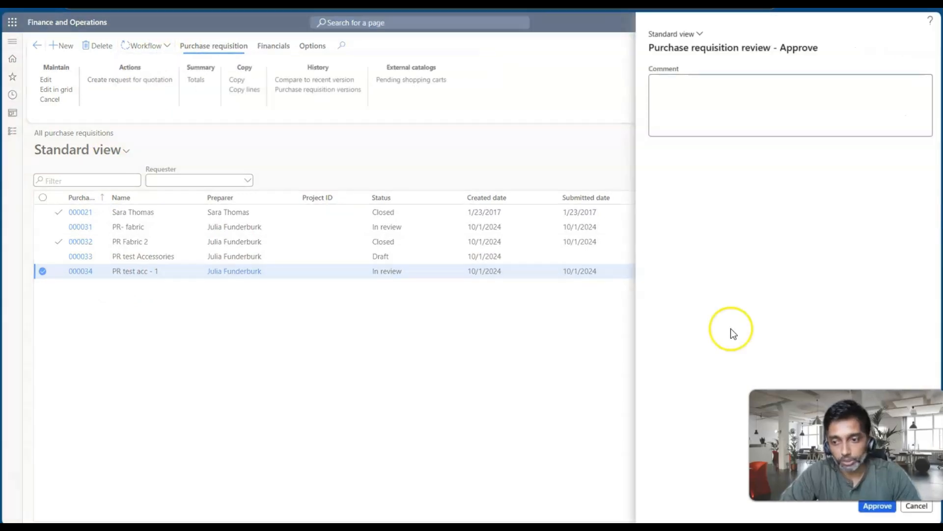
pyautogui.click(872, 507)
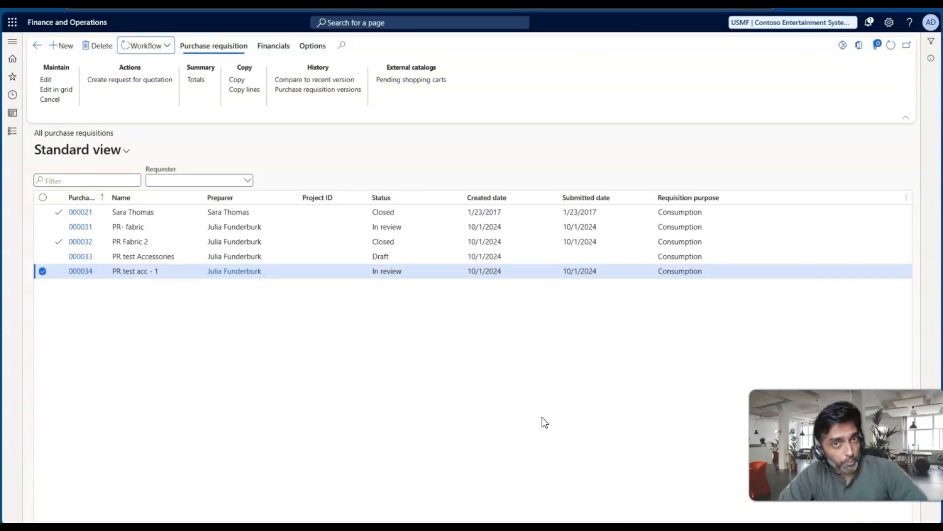
# Refresh the purchase requisitions list and check the status of requisition 000034 in both the list and its details.
pyautogui.click(409, 278)
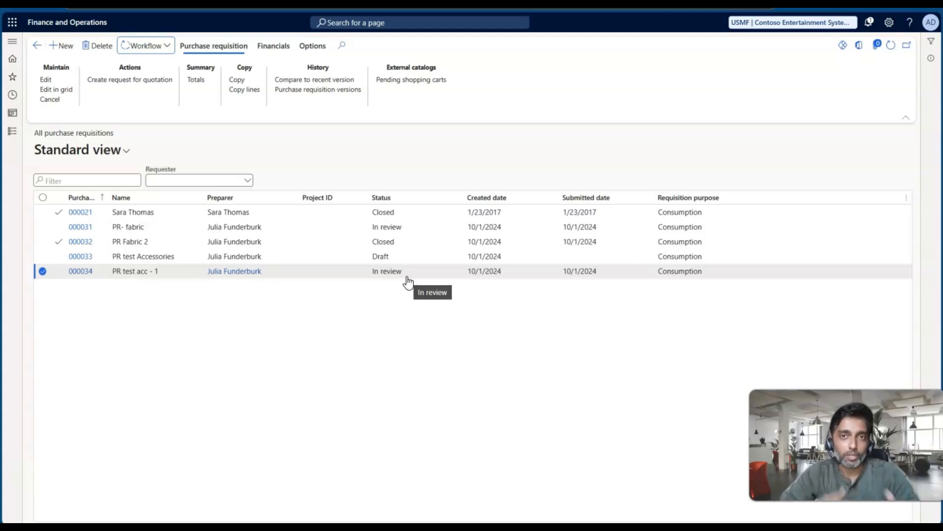
pyautogui.click(891, 49)
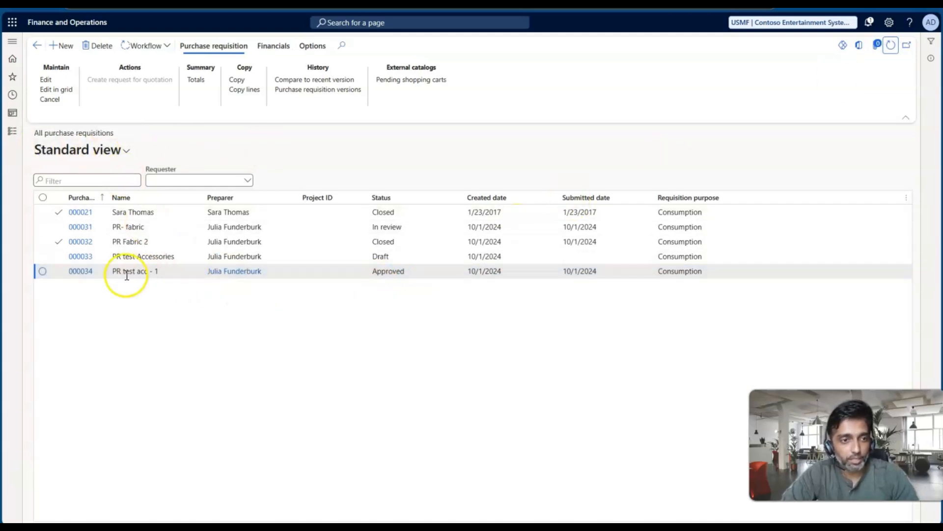
pyautogui.click(80, 270)
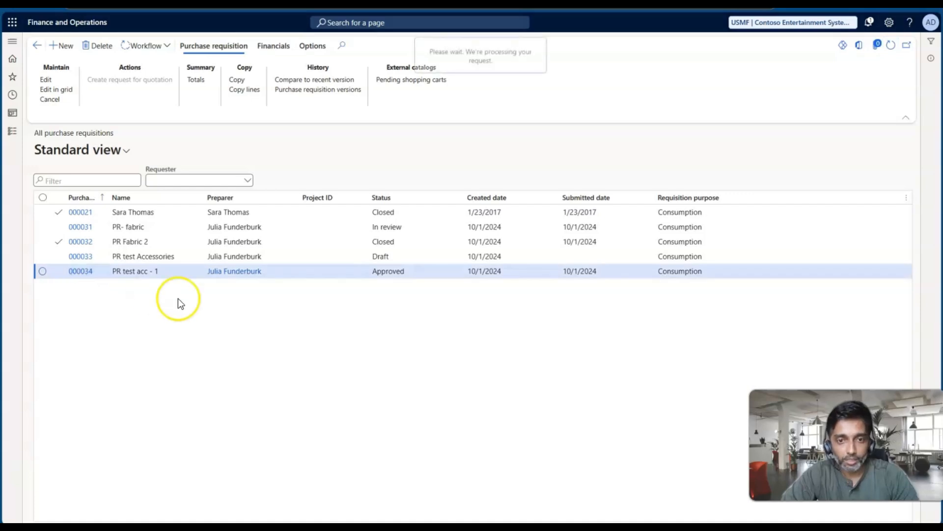
pyautogui.hscroll(1, 420, 426)
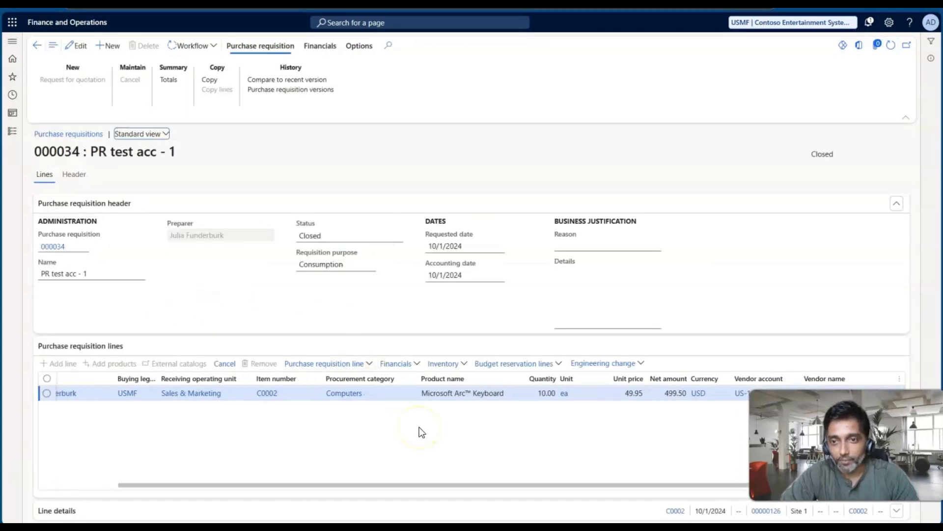
pyautogui.click(812, 154)
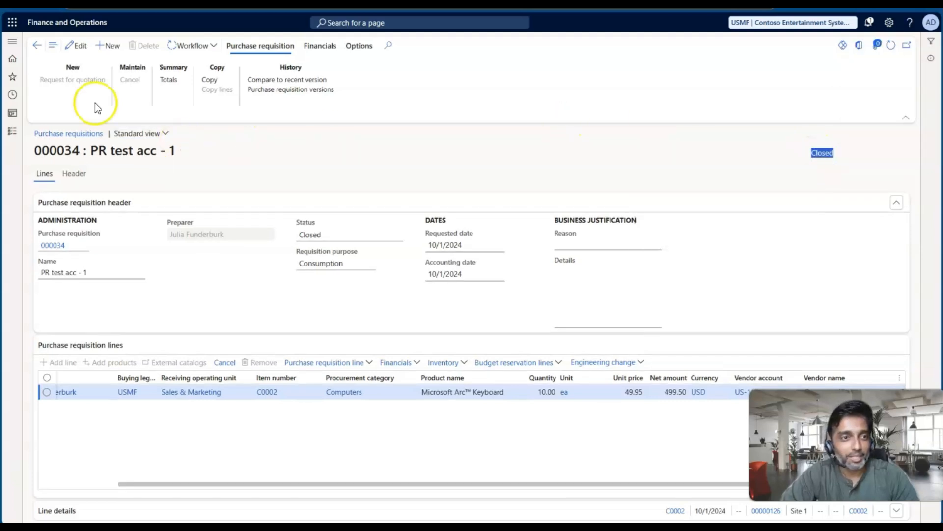
pyautogui.click(37, 46)
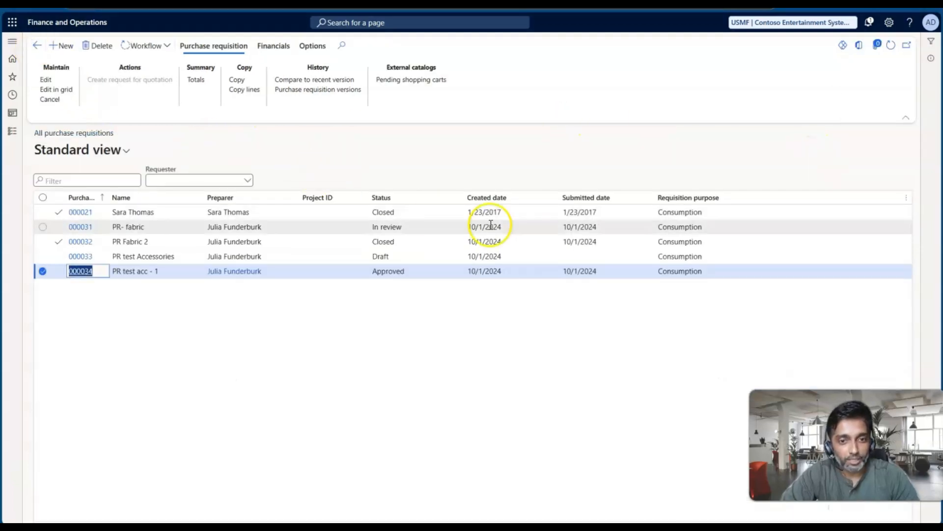
pyautogui.click(892, 46)
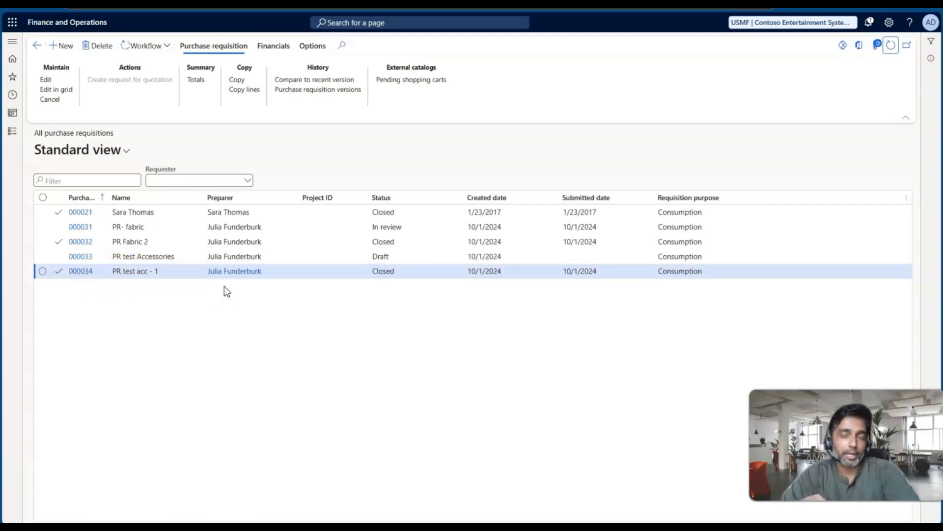
# Open requisition 000034, PR test acc - 1, and examine its related documents for the linked purchase order.
pyautogui.click(81, 274)
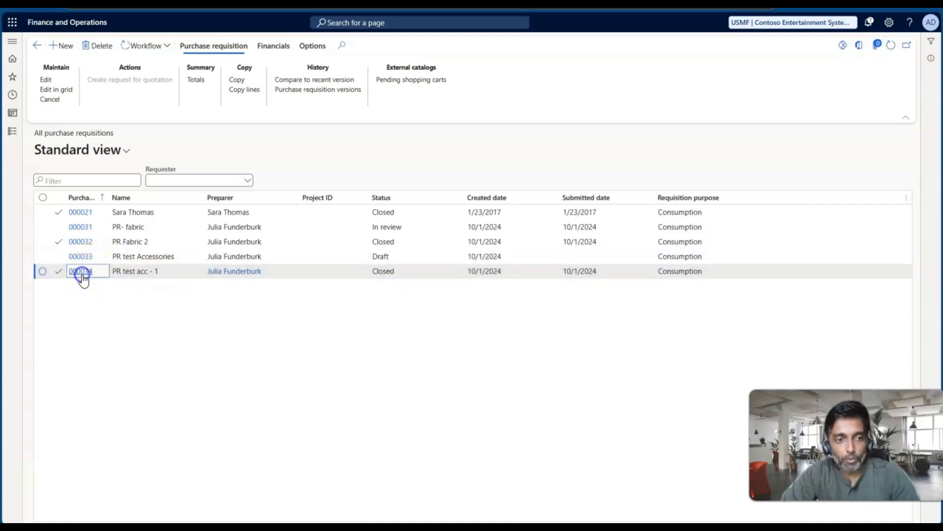
pyautogui.click(83, 276)
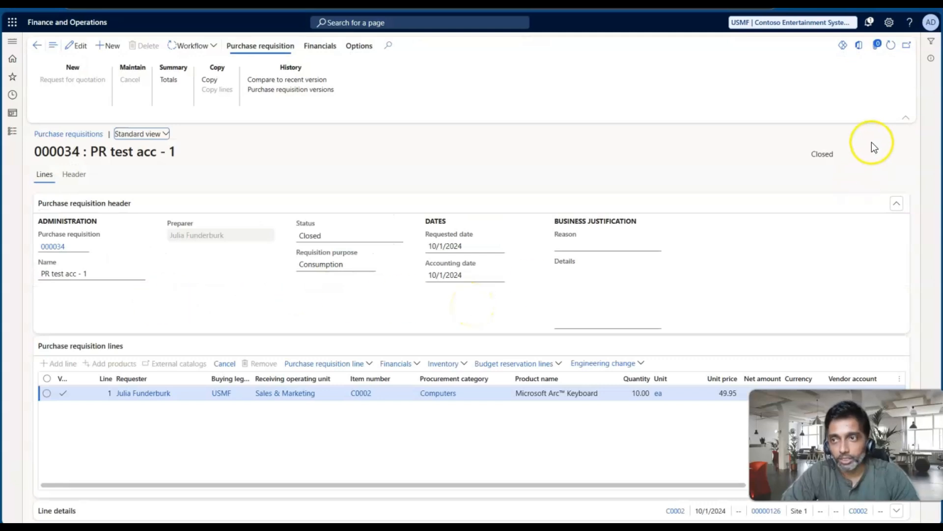
pyautogui.click(933, 62)
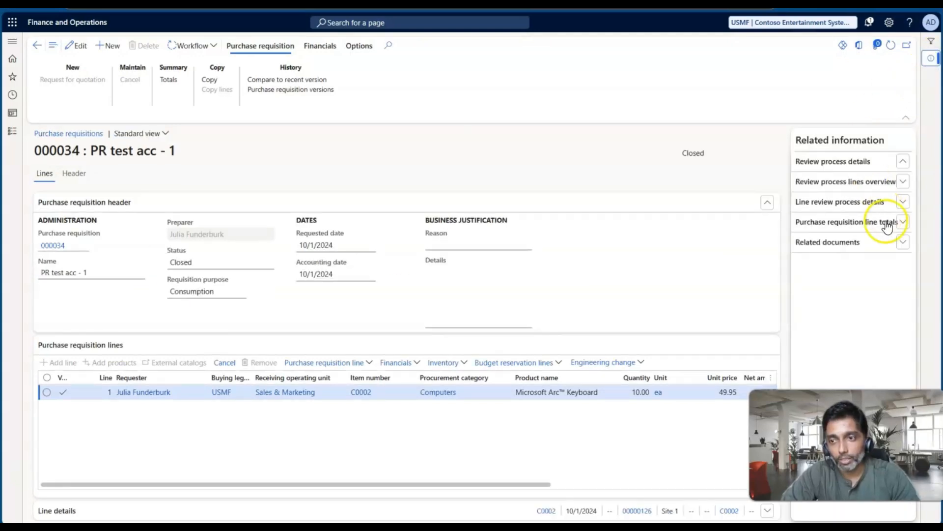
pyautogui.click(904, 161)
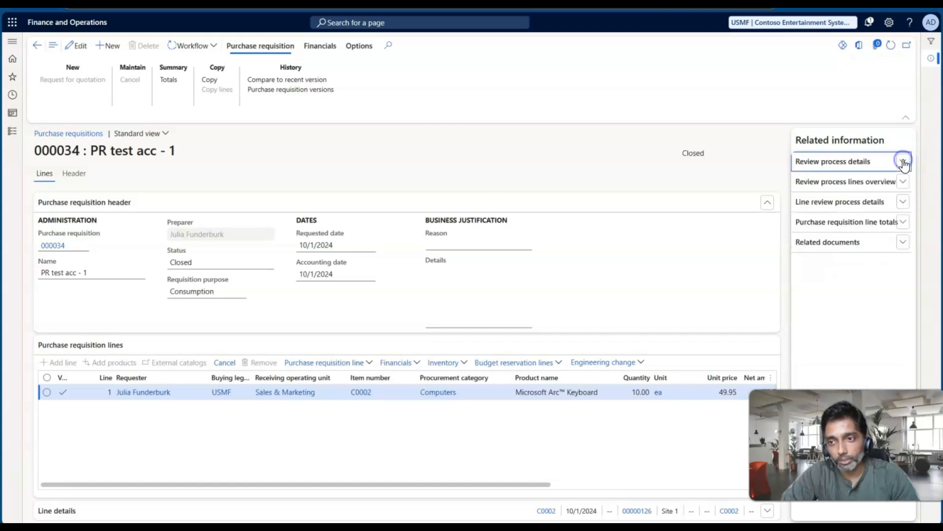
pyautogui.click(903, 242)
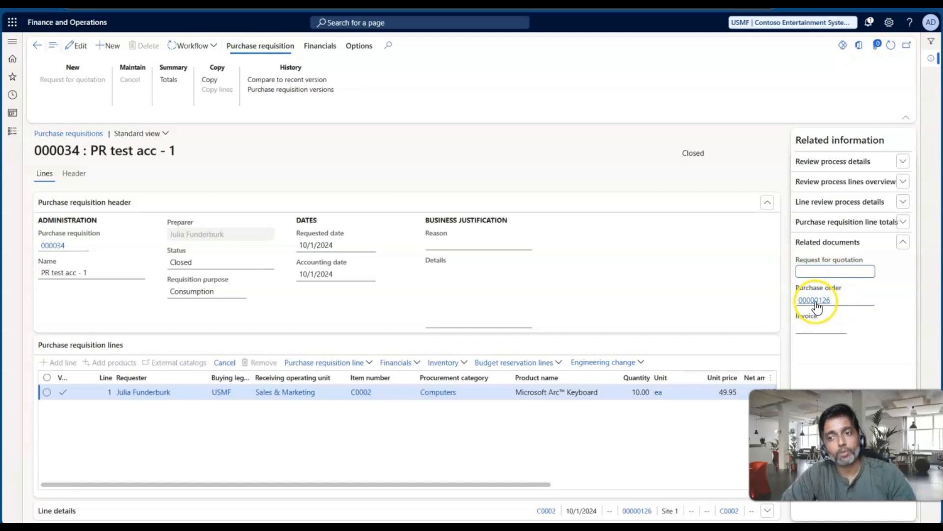
pyautogui.click(902, 243)
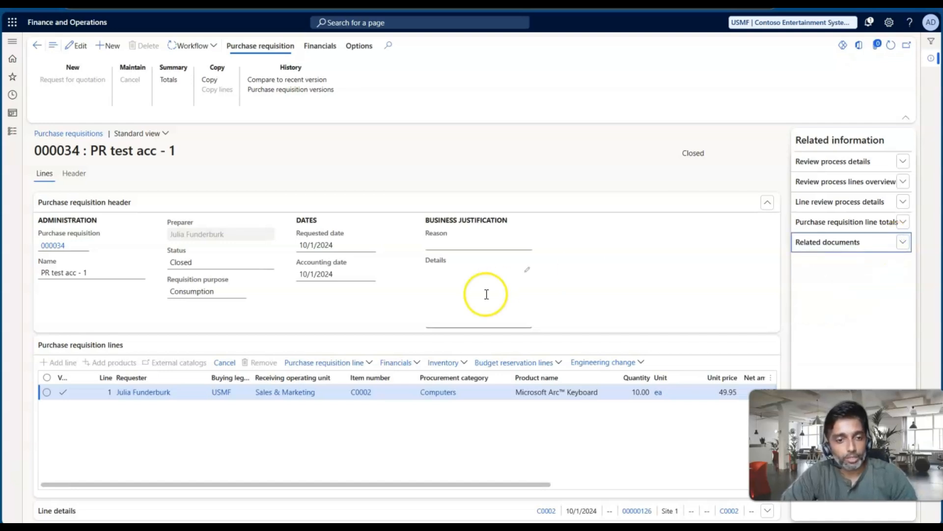
# Review the purchase order references in the requisition's line details and locate the purchase order in the related documents.
pyautogui.click(138, 510)
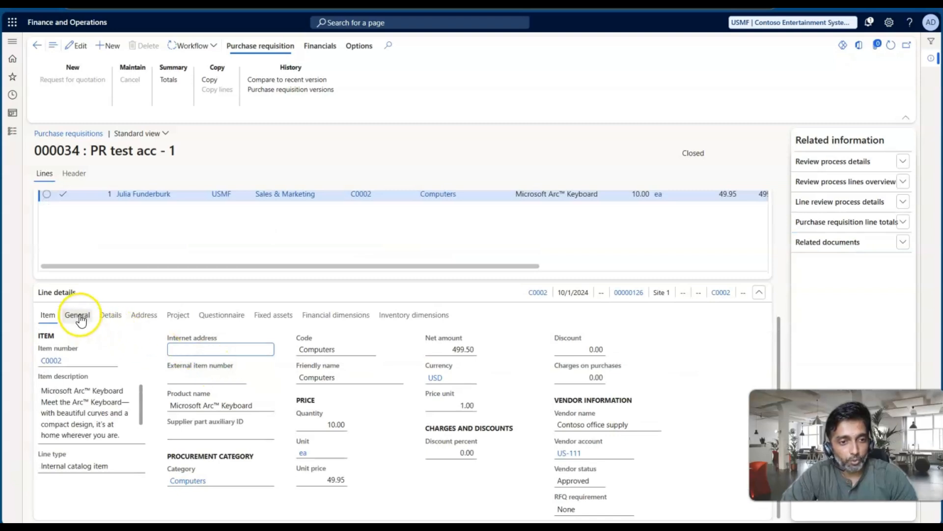
pyautogui.click(111, 316)
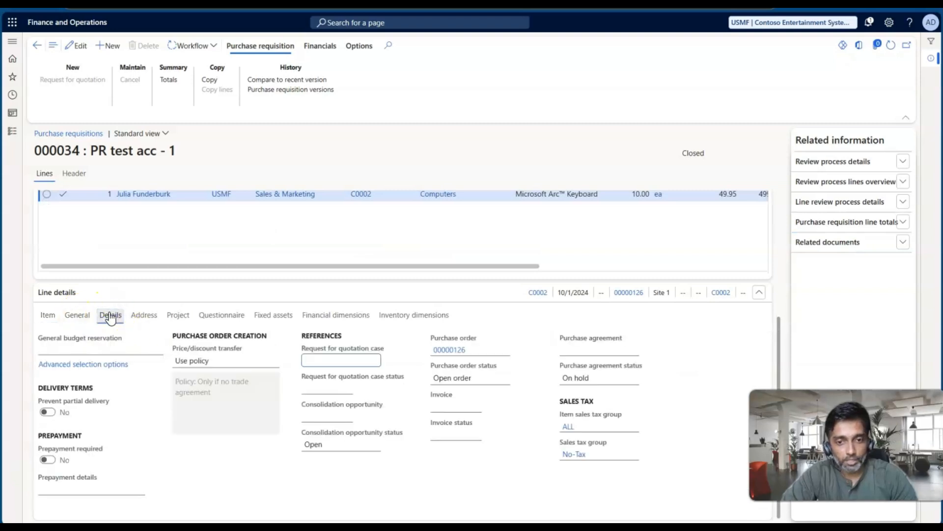
pyautogui.click(140, 295)
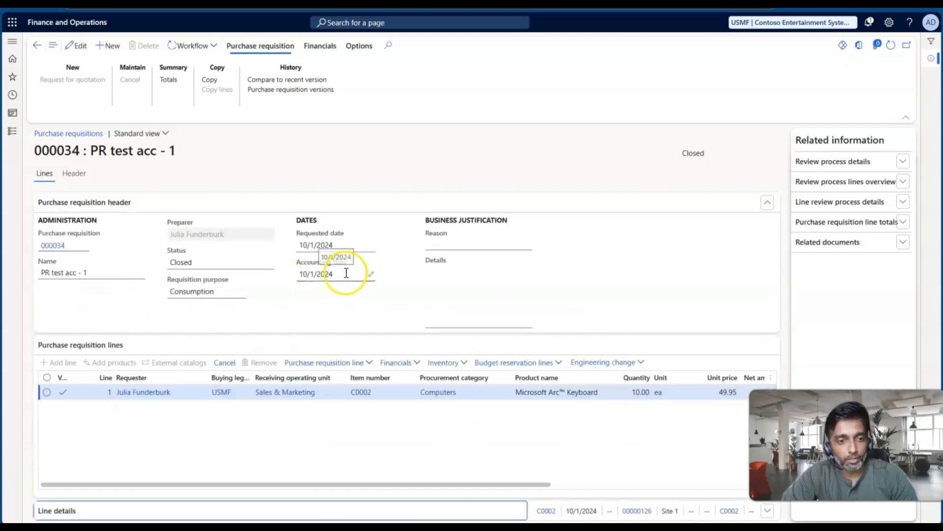
pyautogui.click(906, 244)
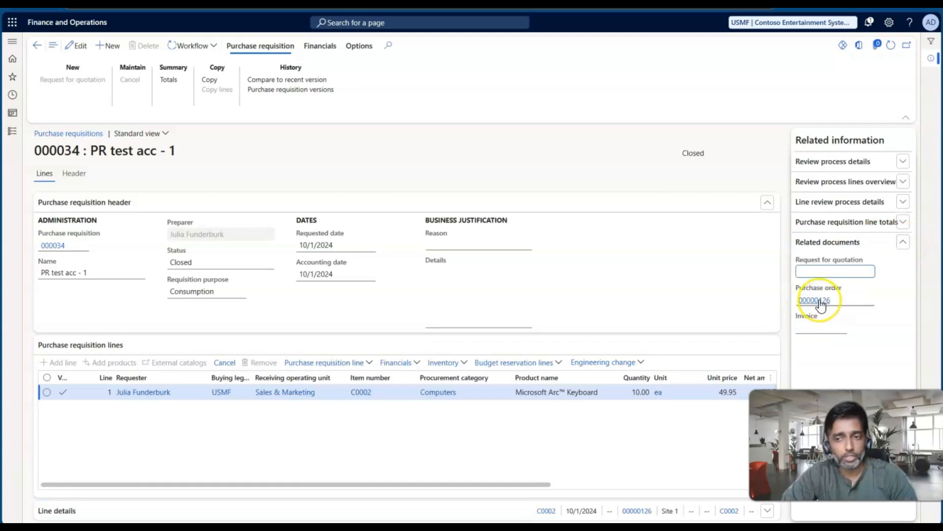
pyautogui.moveTo(822, 304)
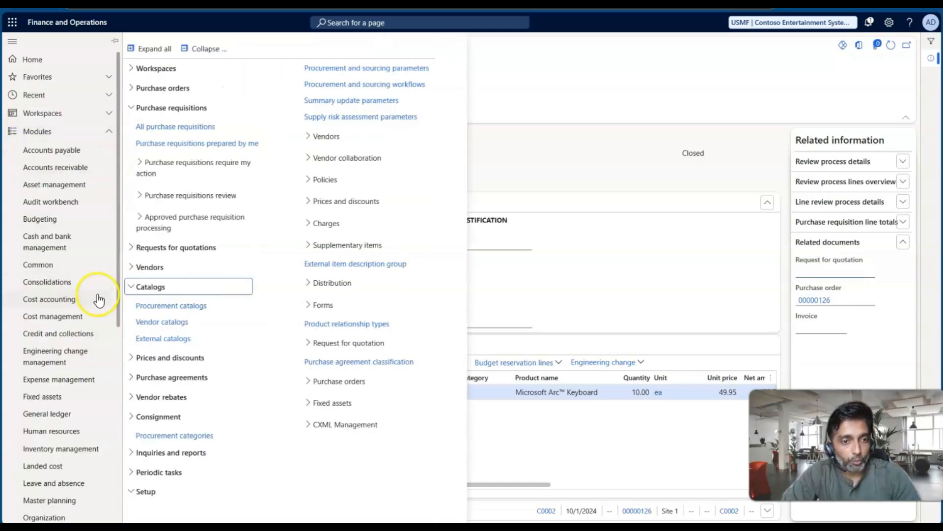
# Open the purchasing policy Procurement Policy USMF from the Procurement and sourcing setup.
pyautogui.scroll(-6, 100, 305)
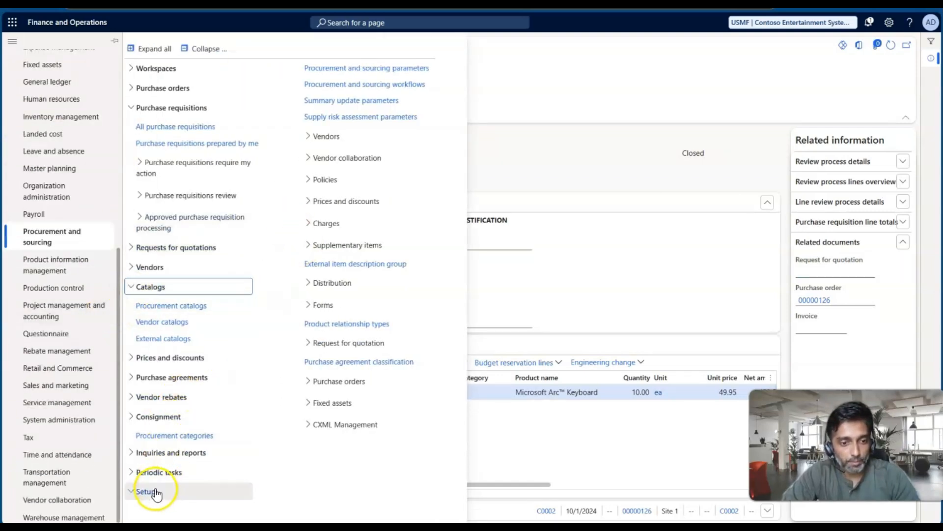
pyautogui.click(335, 186)
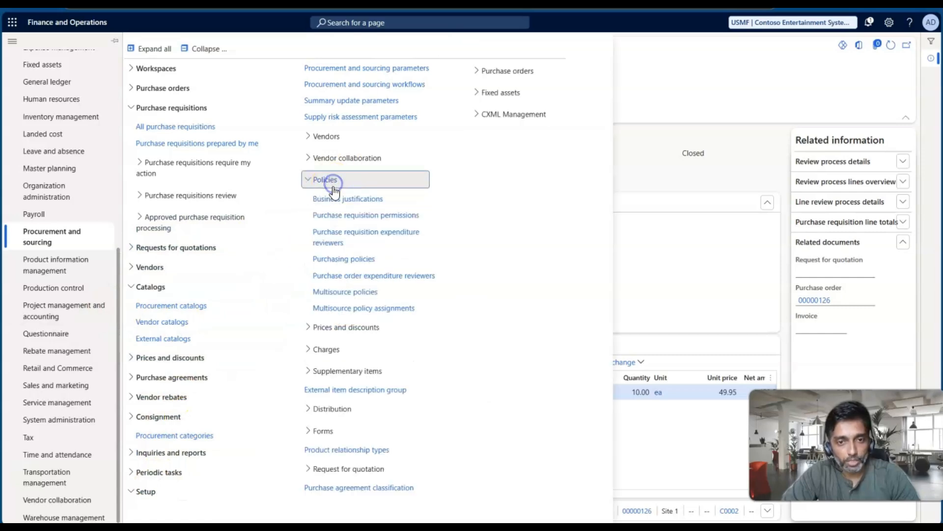
pyautogui.click(342, 259)
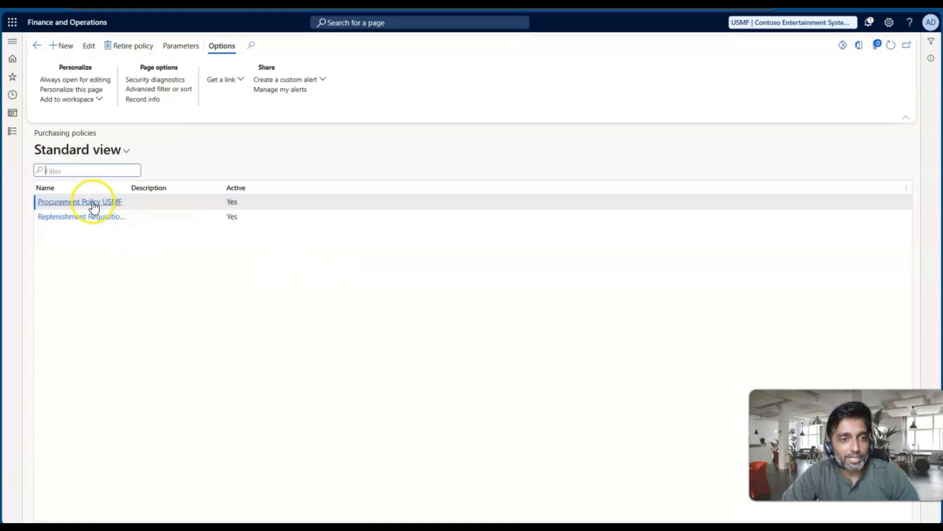
pyautogui.click(93, 202)
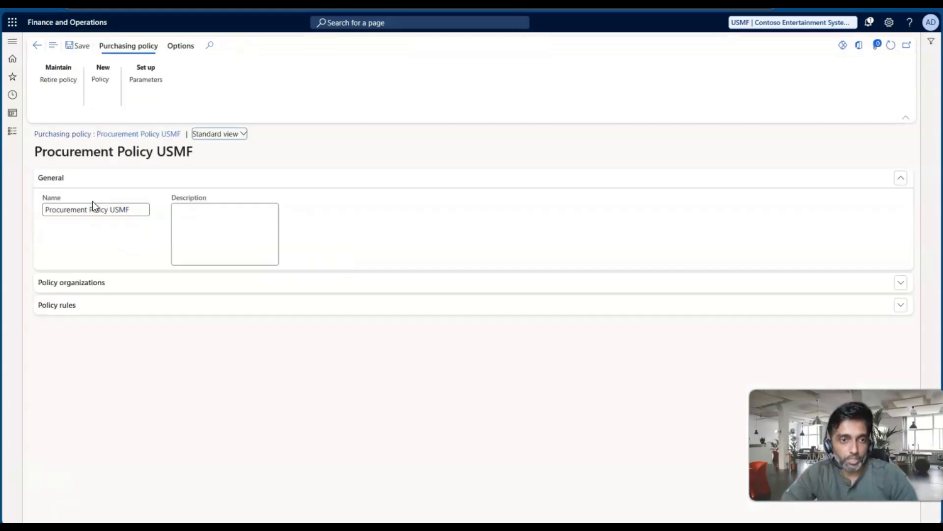
# Open the policy's purchase order creation and demand consolidation rule and examine its manual purchase order creation settings.
pyautogui.click(99, 304)
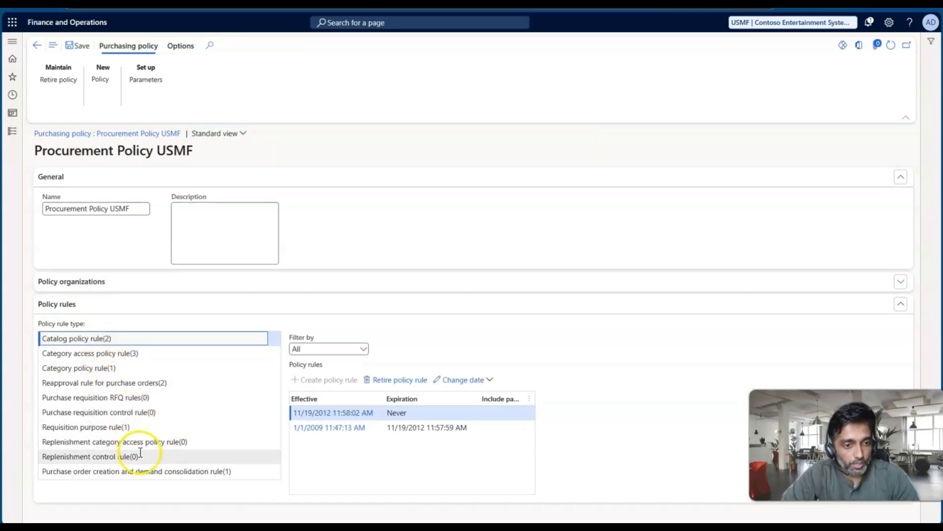
pyautogui.click(140, 471)
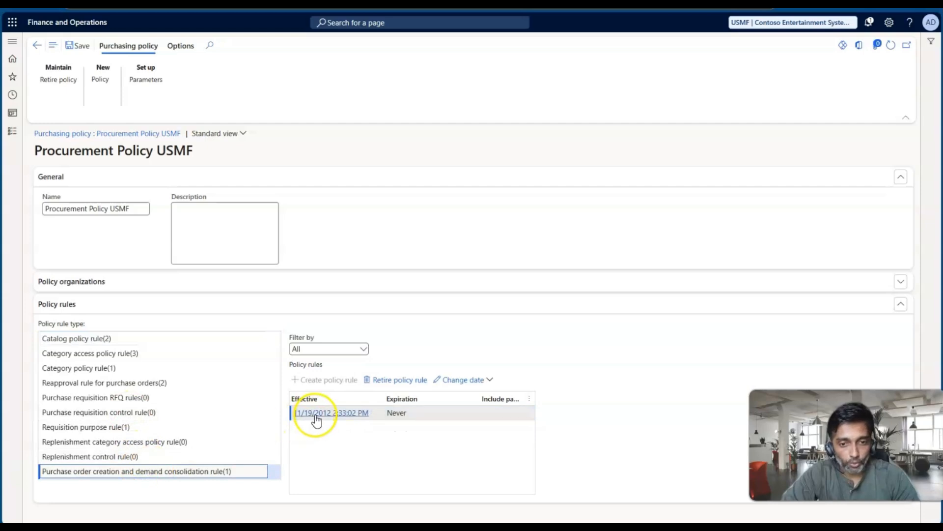
pyautogui.click(317, 418)
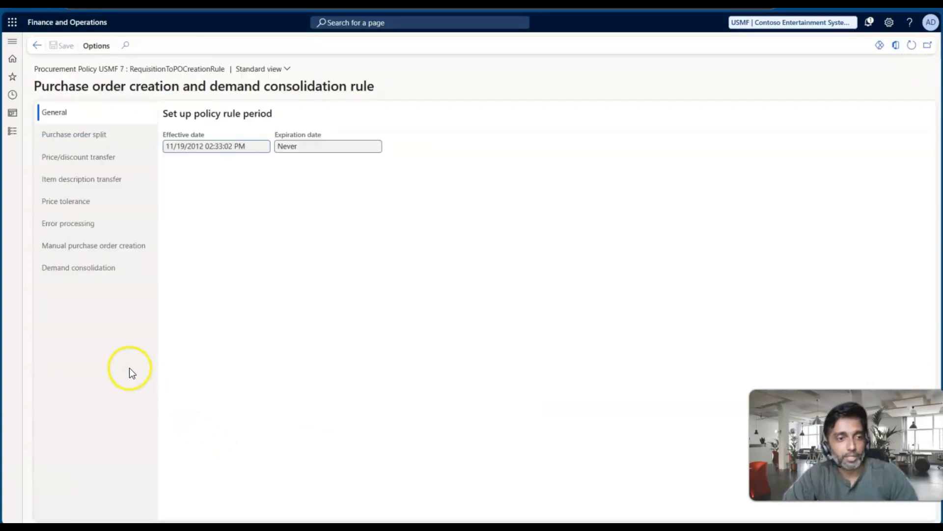
pyautogui.click(78, 269)
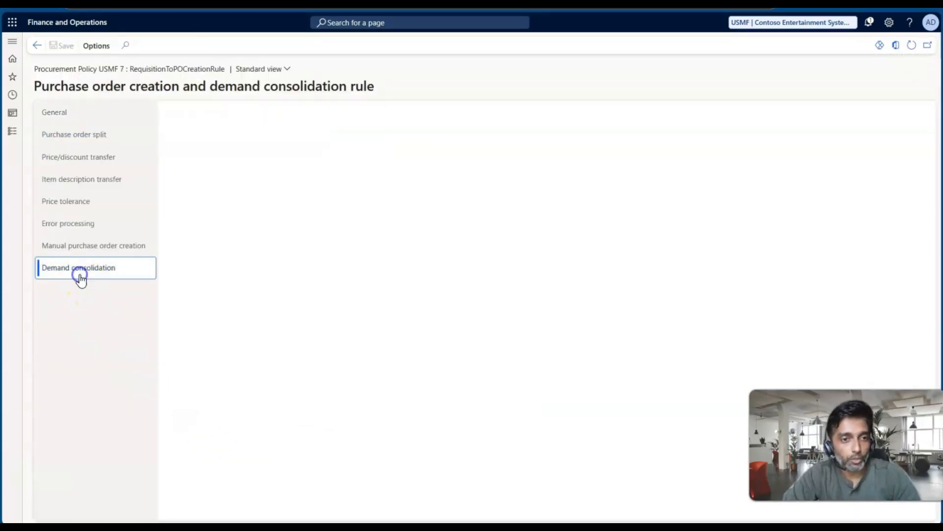
pyautogui.click(75, 249)
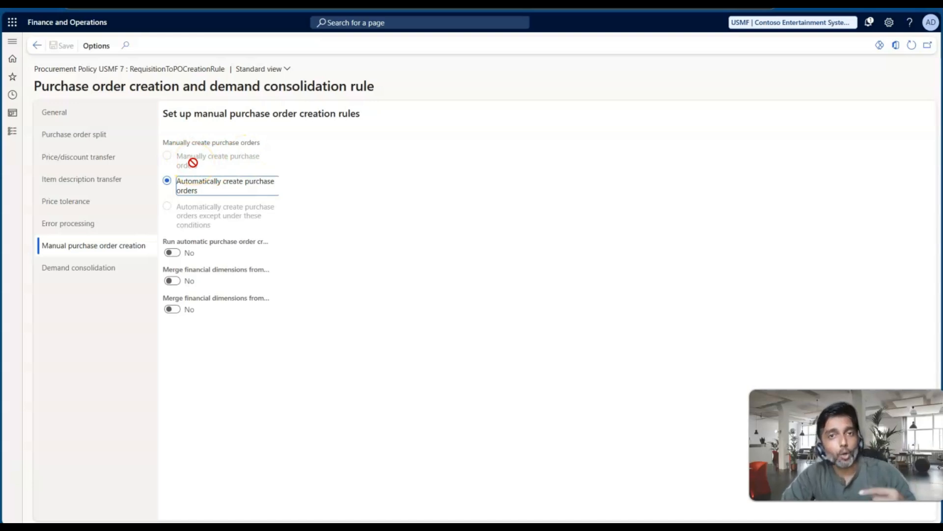
pyautogui.click(207, 186)
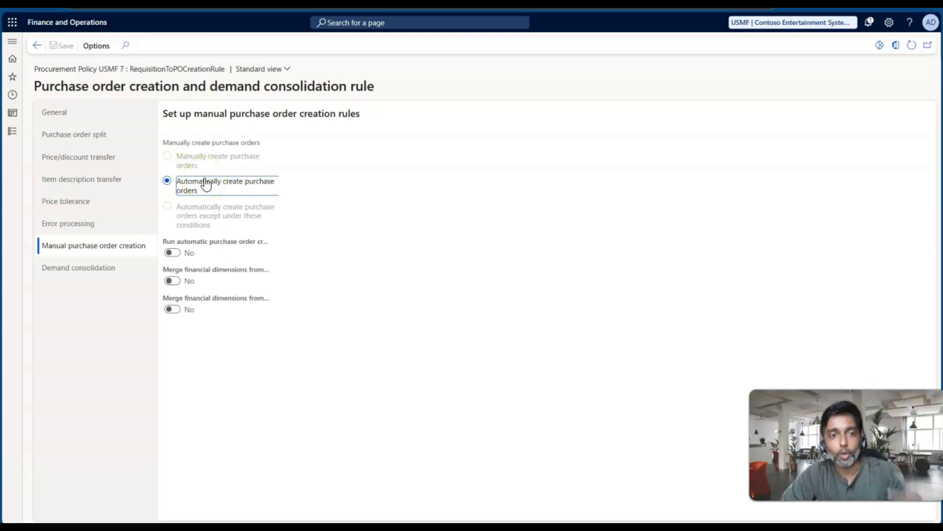
pyautogui.click(232, 185)
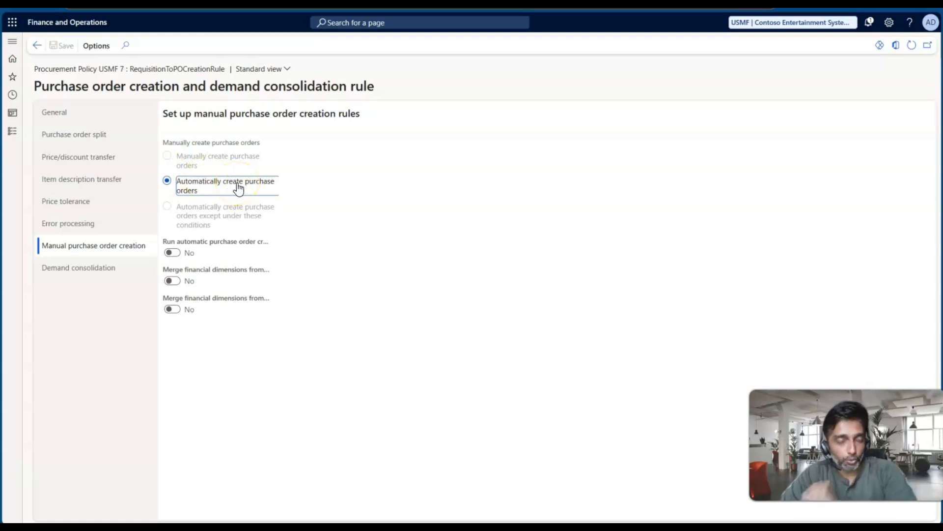
pyautogui.click(230, 186)
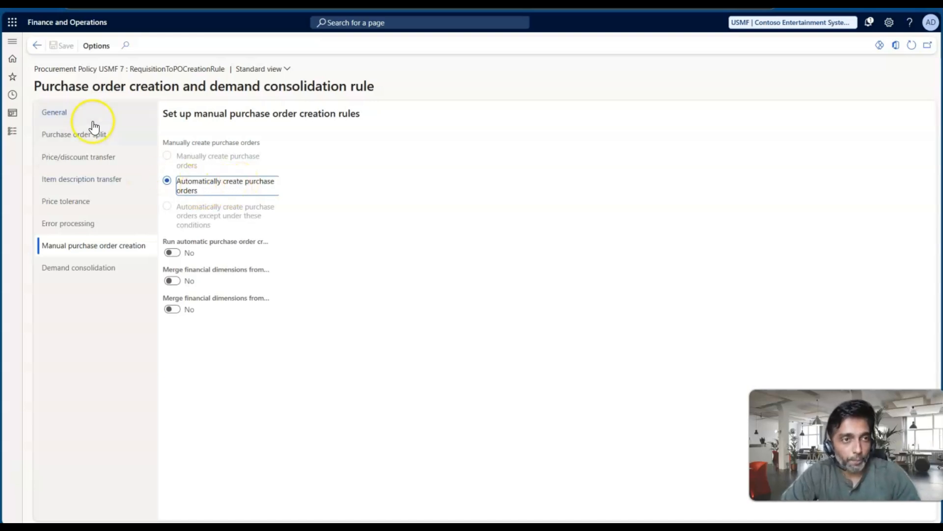
# Return to all purchase requisitions and select the draft requisition 000033, PR test Accessories.
pyautogui.click(38, 47)
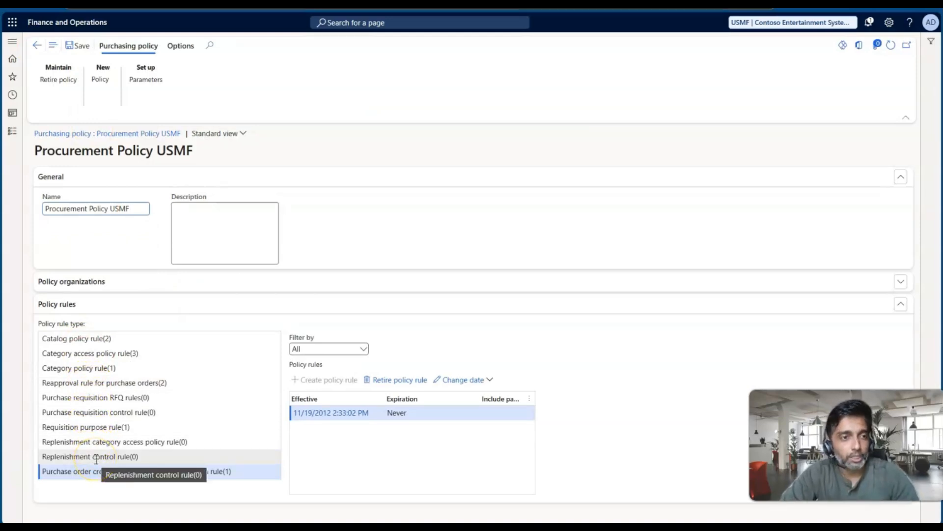
pyautogui.click(35, 46)
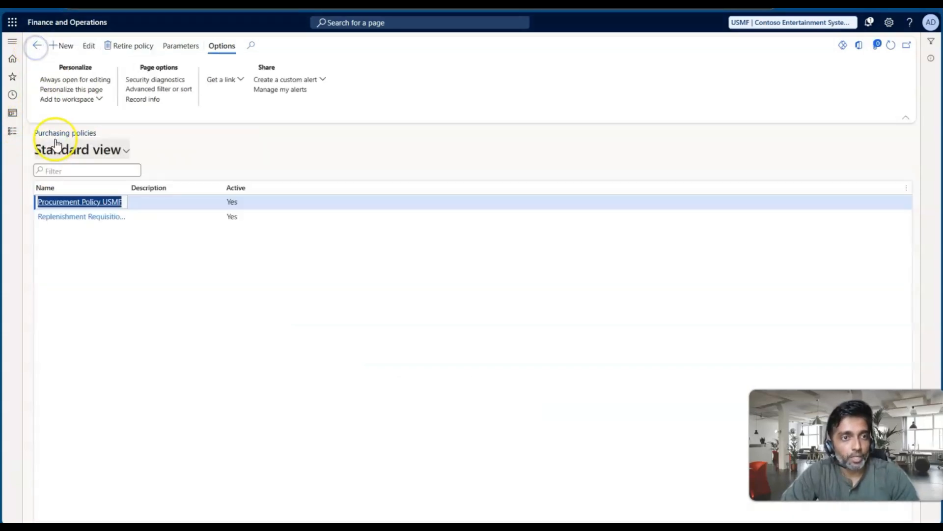
pyautogui.click(13, 131)
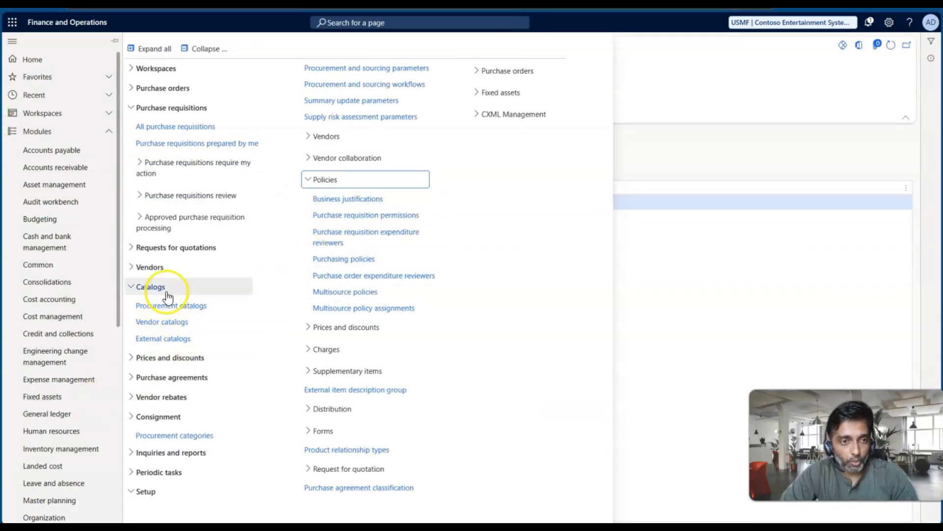
pyautogui.click(161, 123)
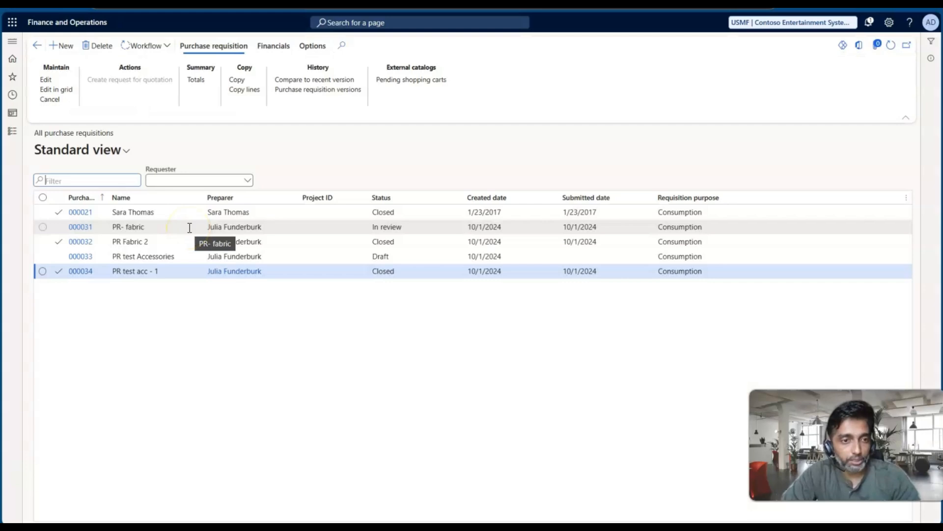
pyautogui.click(165, 256)
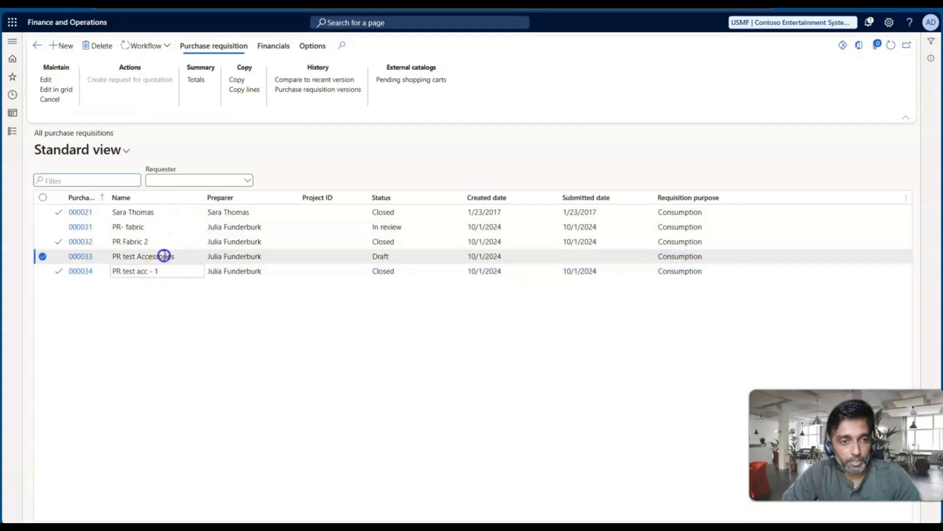
# Open draft requisition 000033, add a line, and check which requesters can be chosen for it.
pyautogui.click(85, 256)
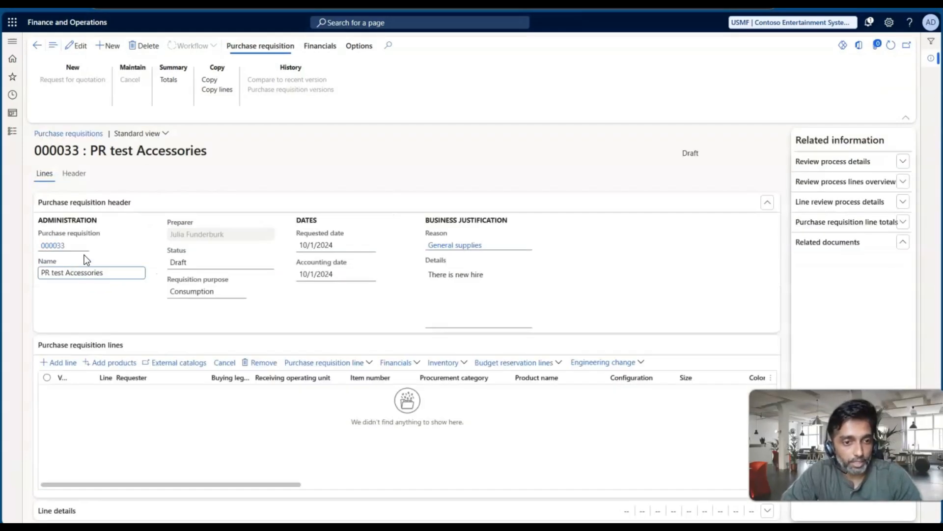
pyautogui.click(51, 364)
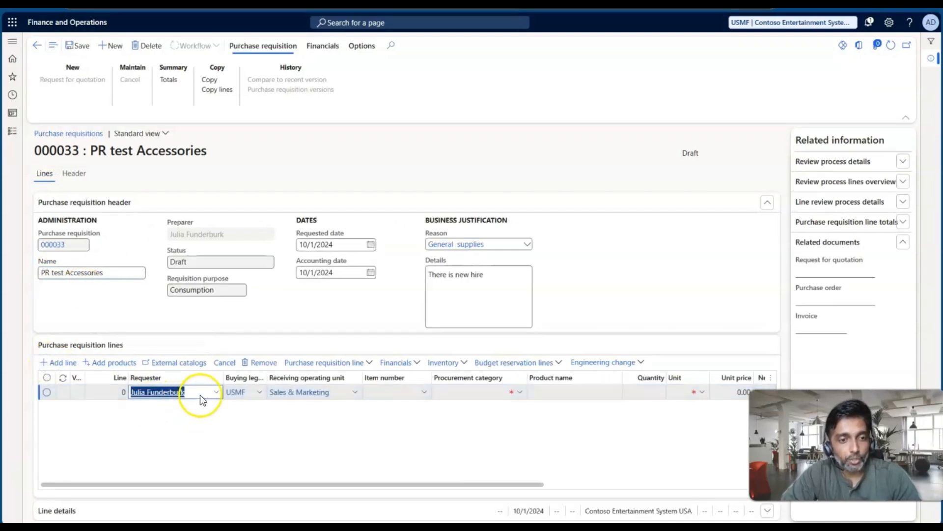
pyautogui.click(216, 393)
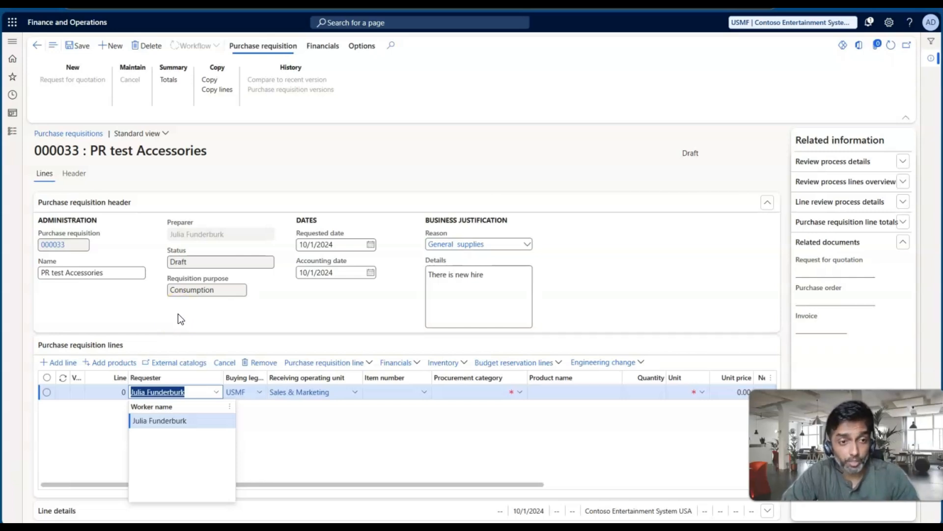
# Open the purchase requisition permissions from the Procurement and sourcing policies setup and keep the current view set to By preparer.
pyautogui.click(12, 131)
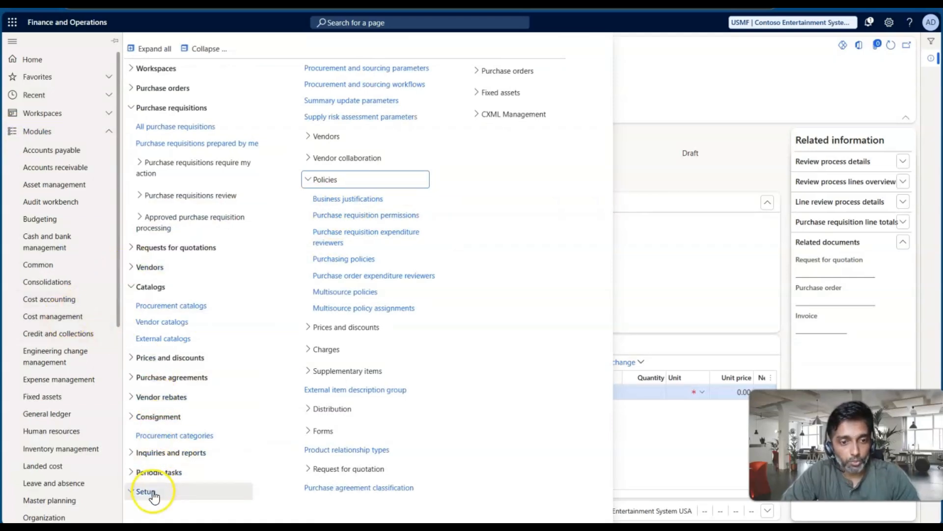
pyautogui.click(342, 221)
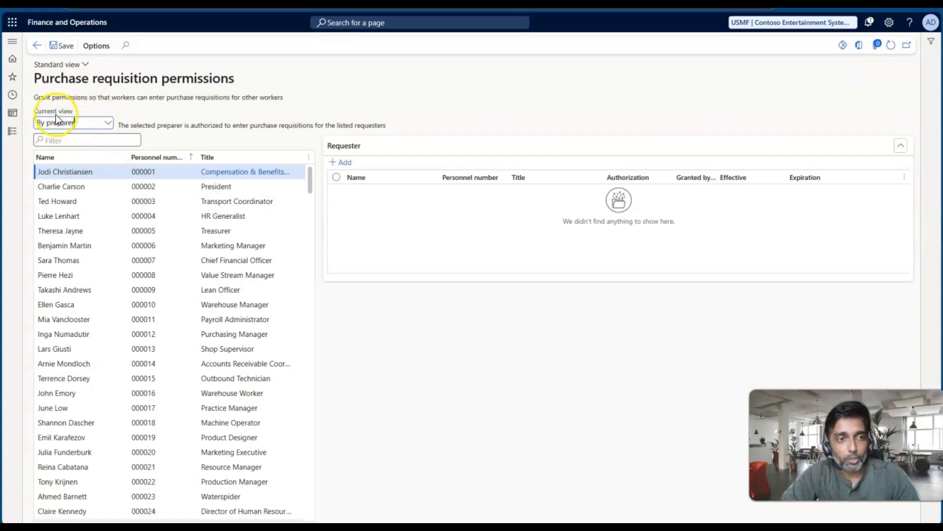
pyautogui.click(108, 124)
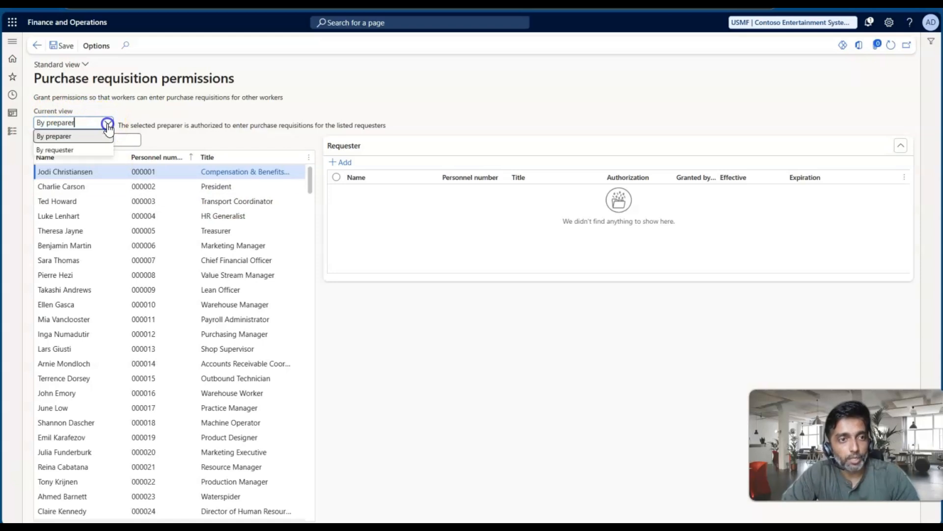
pyautogui.click(84, 136)
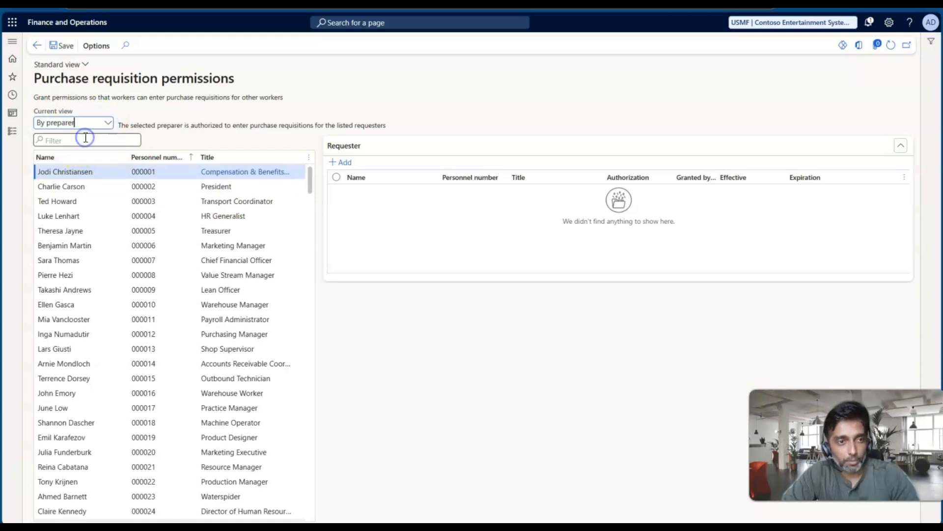
# Filter the preparer list by the beginning of the requisition preparer's name and select that preparer, the Marketing Executive.
pyautogui.click(111, 163)
pyautogui.write('juli')
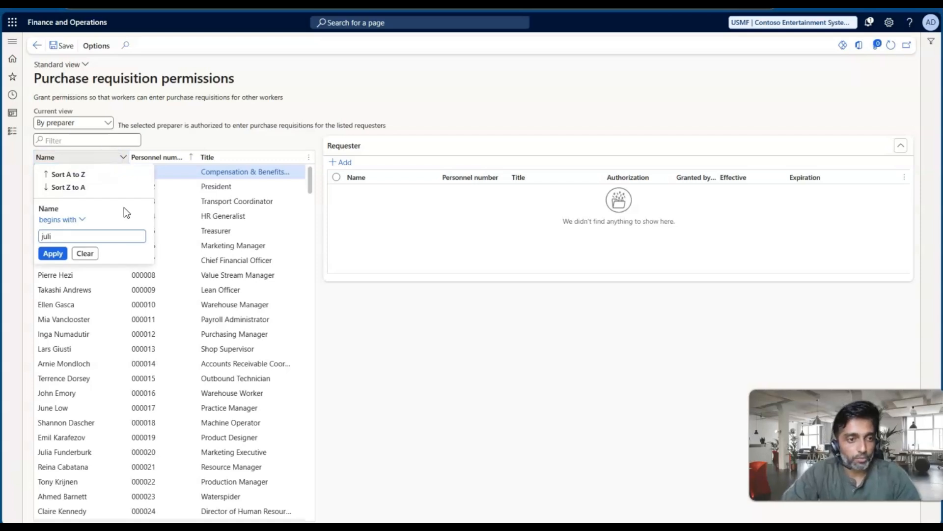
pyautogui.press('Return')
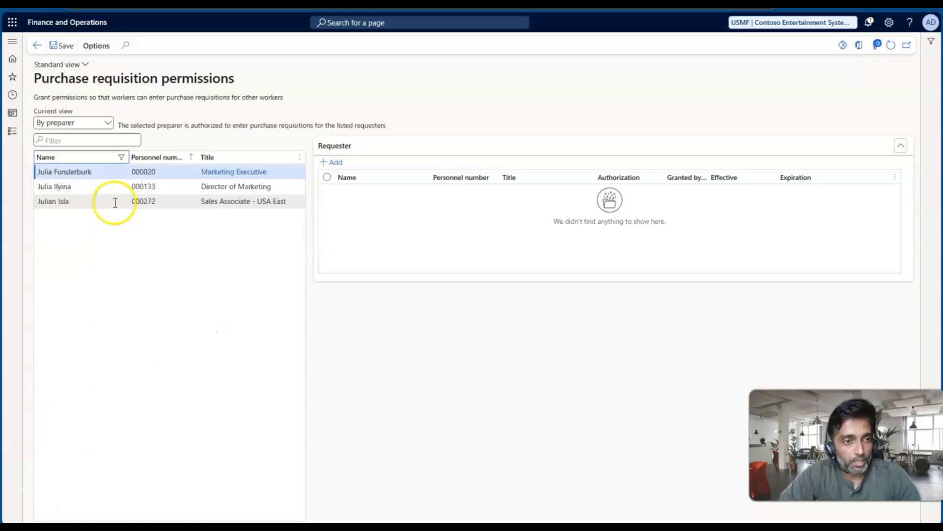
pyautogui.click(137, 171)
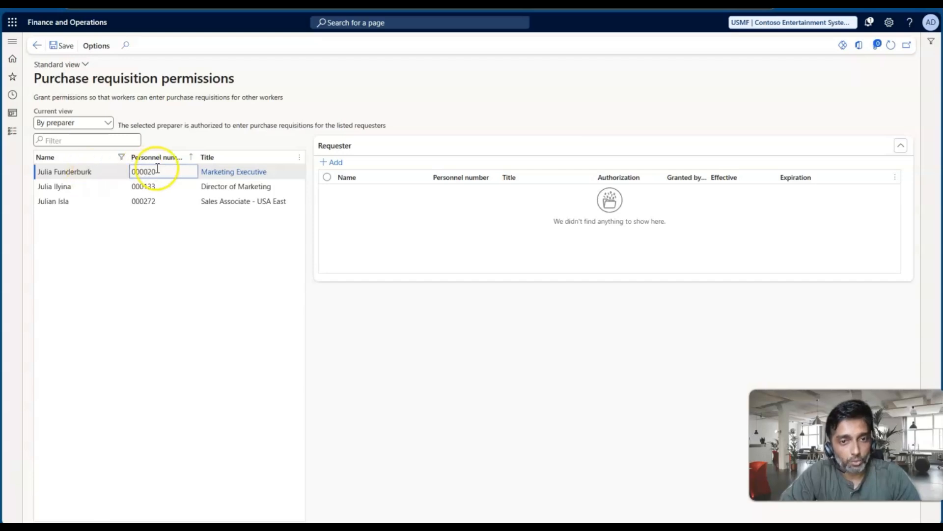
# Add a requester permission for the selected preparer, choosing the first worker in the employee list.
pyautogui.click(332, 164)
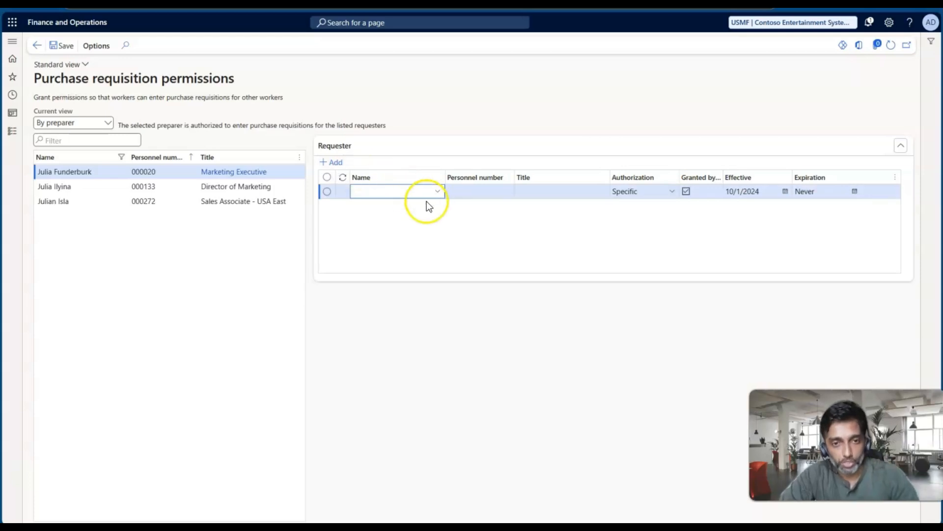
pyautogui.click(437, 192)
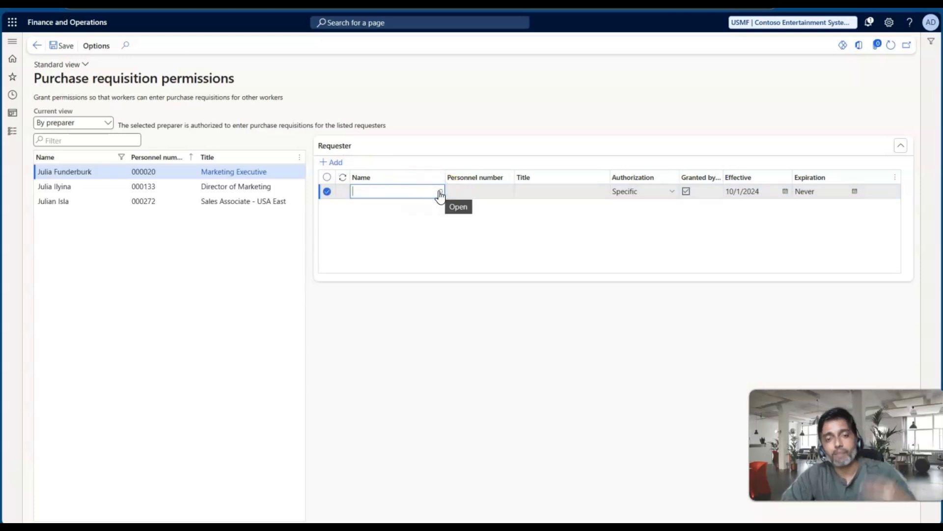
pyautogui.click(440, 194)
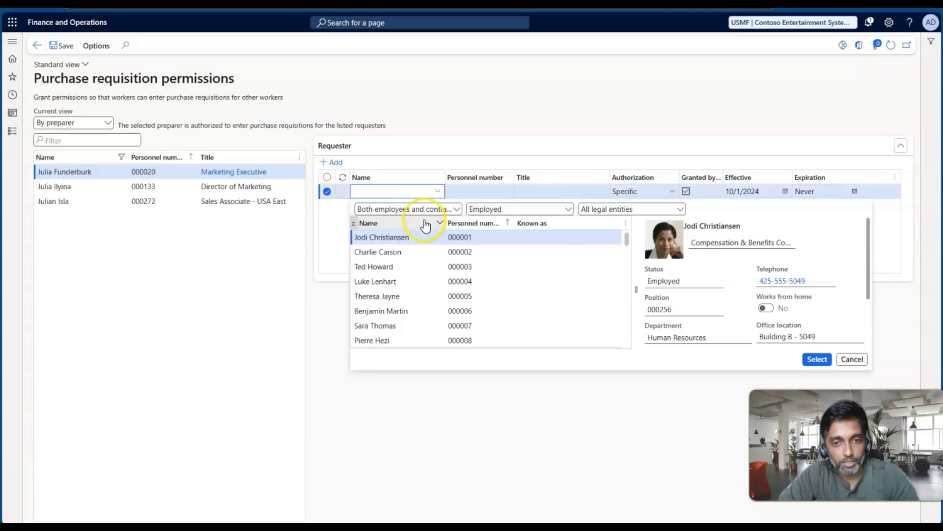
pyautogui.click(420, 240)
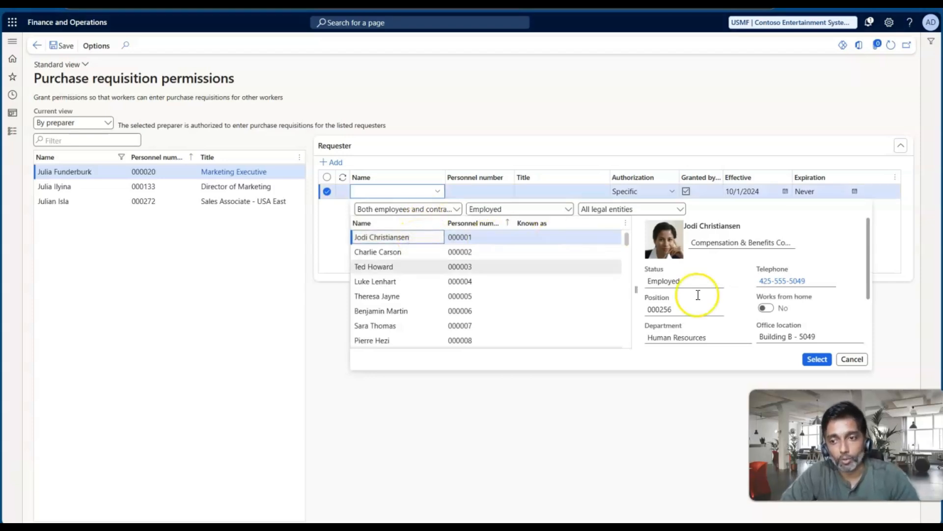
pyautogui.click(817, 359)
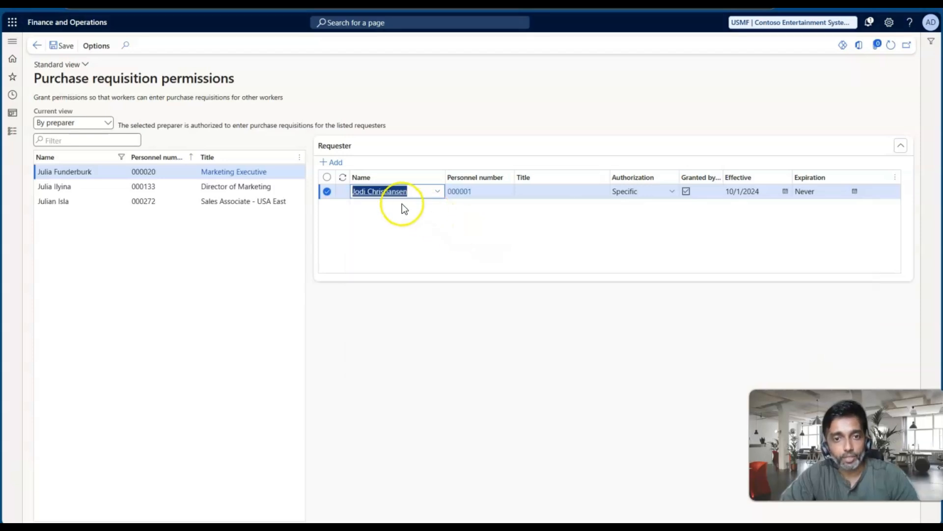
# Add the company President as a second requester for the same preparer and save the permissions.
pyautogui.click(333, 162)
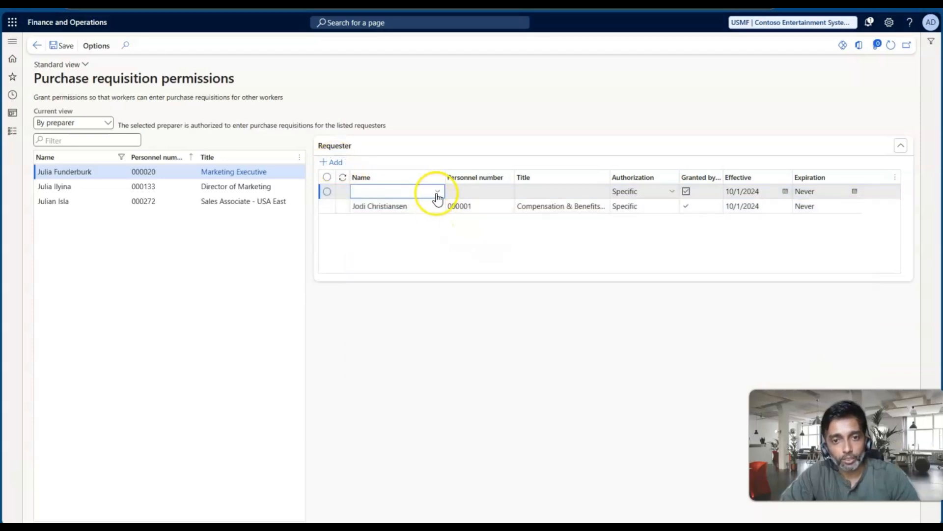
pyautogui.click(437, 192)
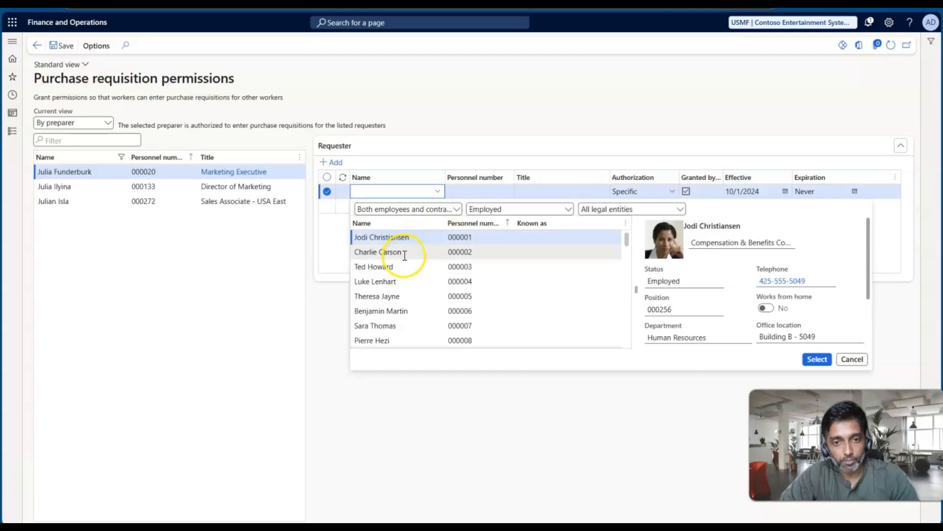
pyautogui.click(403, 252)
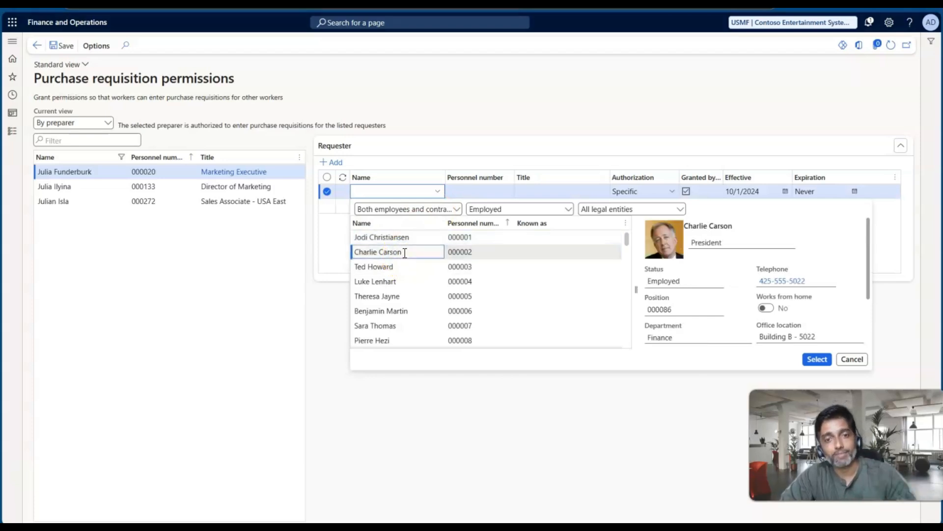
pyautogui.click(818, 361)
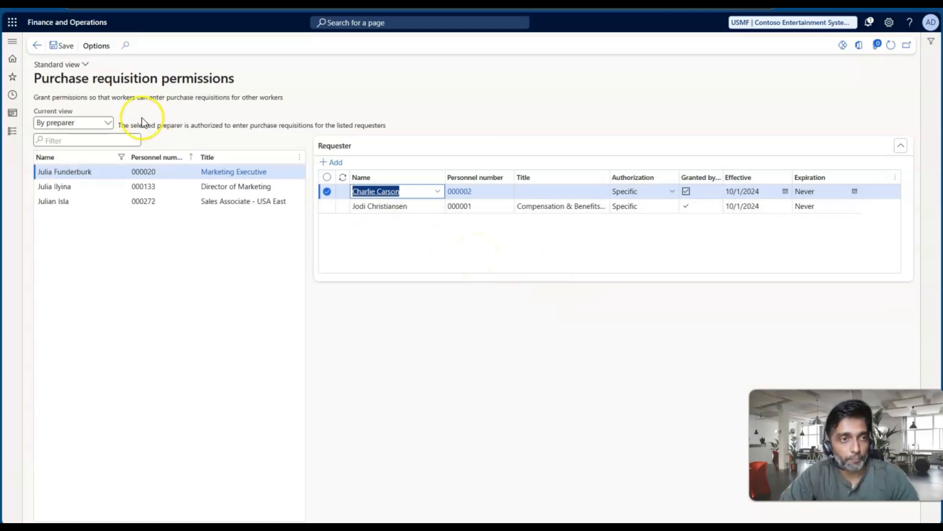
pyautogui.click(66, 47)
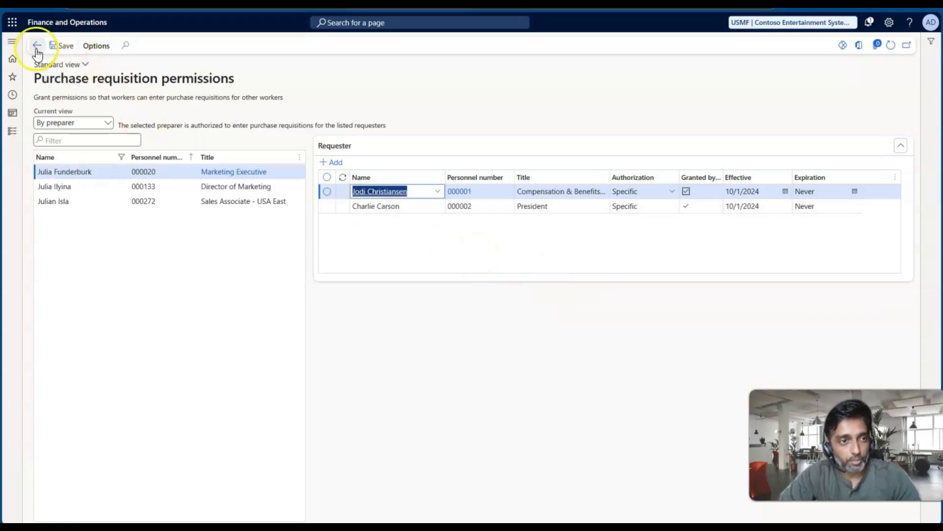
# Reopen draft requisition 000033 from all purchase requisitions and add a new line.
pyautogui.click(13, 131)
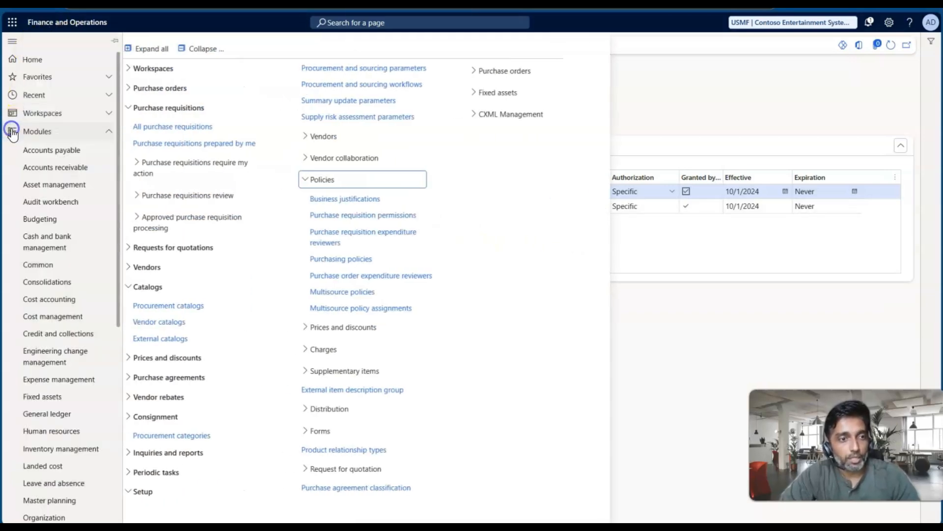
pyautogui.click(191, 127)
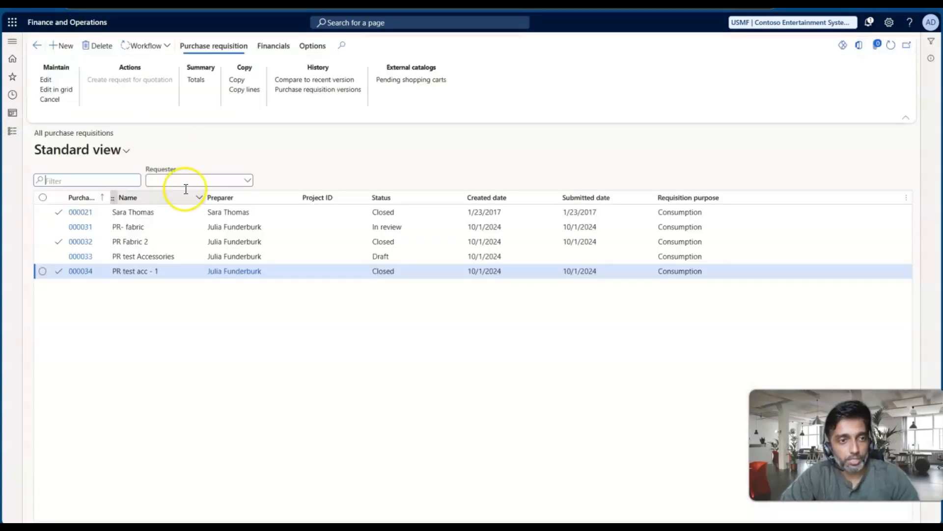
pyautogui.click(83, 258)
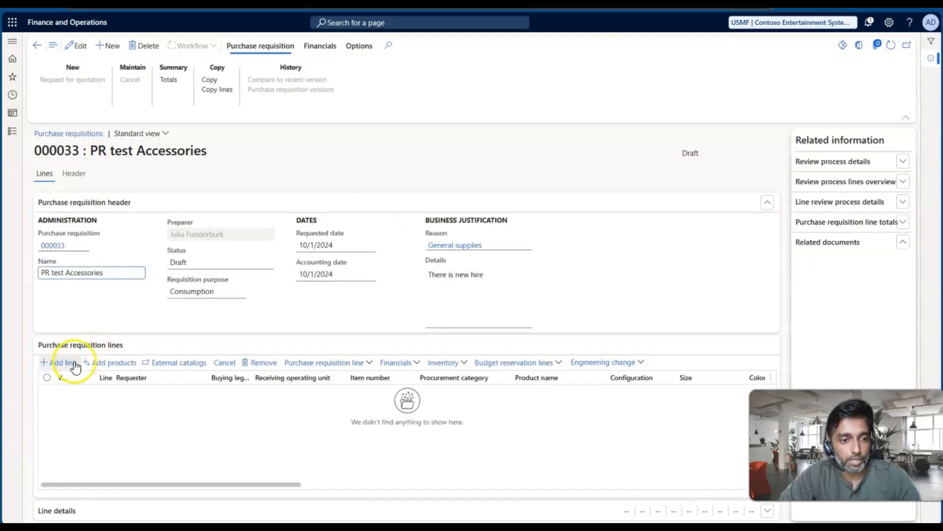
pyautogui.click(68, 364)
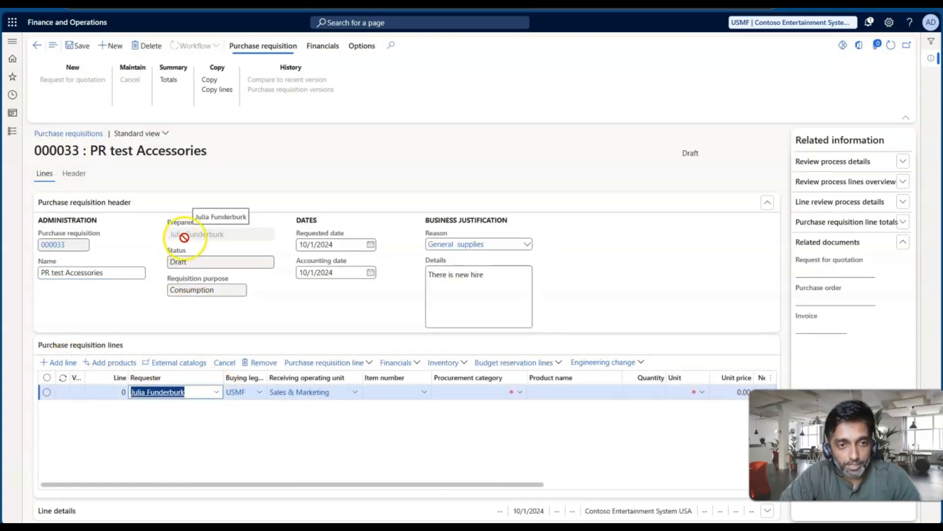
# Examine the requester and buying legal entity choices on the new requisition line, and return to the Purchase Requisition presentation slide.
pyautogui.click(217, 393)
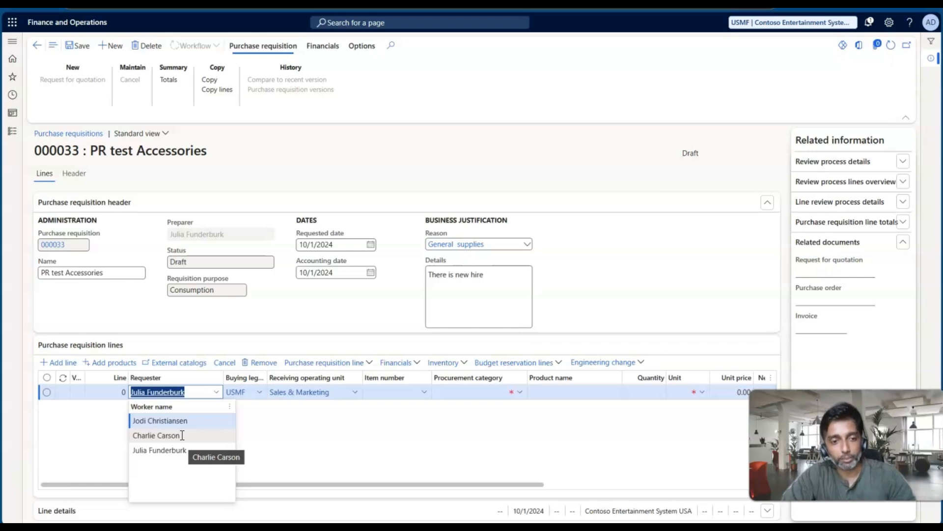
pyautogui.click(297, 428)
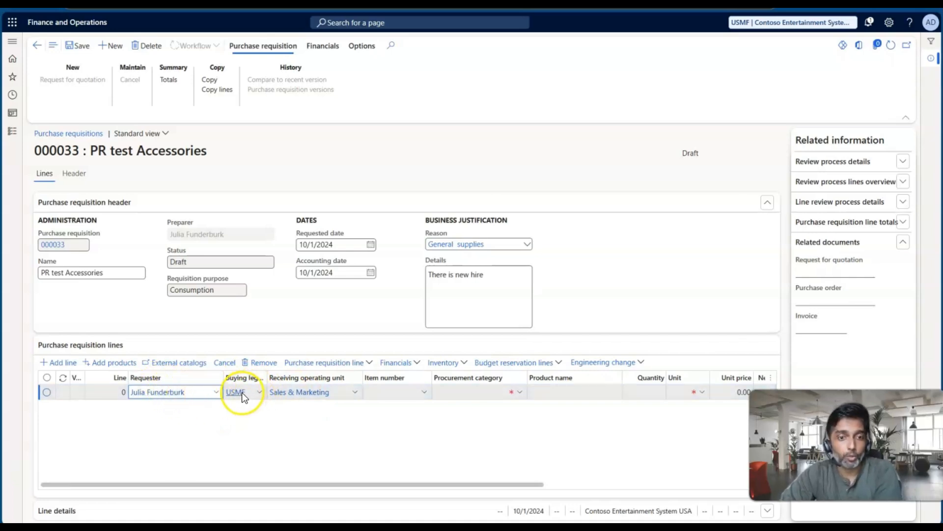
pyautogui.click(259, 392)
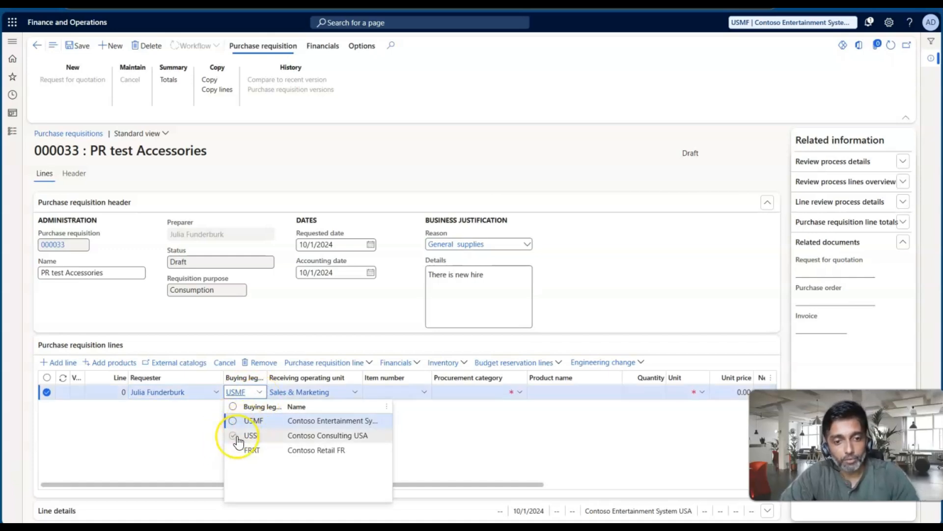
pyautogui.click(190, 439)
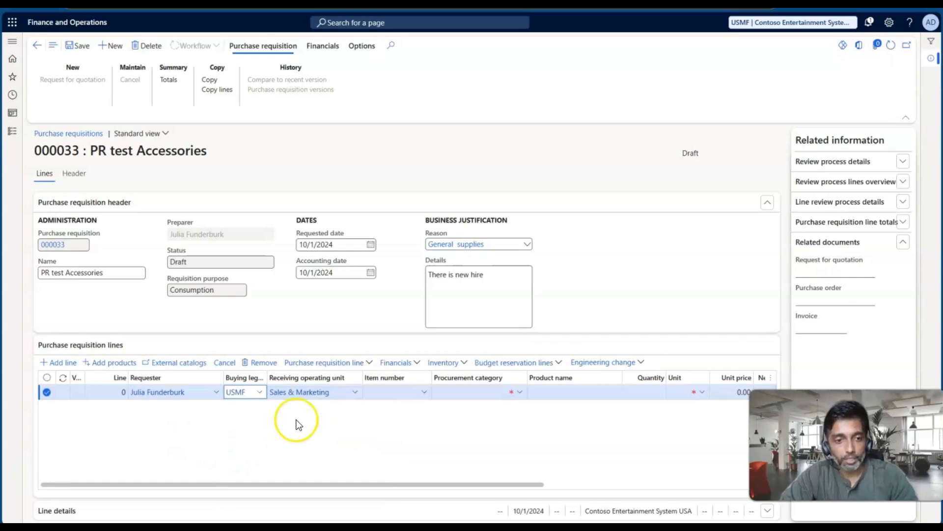
pyautogui.click(220, 409)
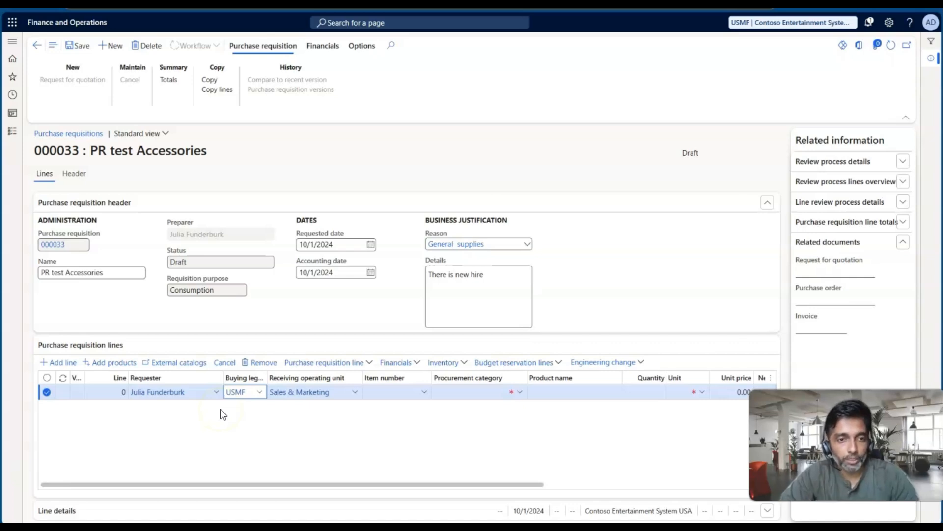
pyautogui.hotkey('alt', 'Tab')
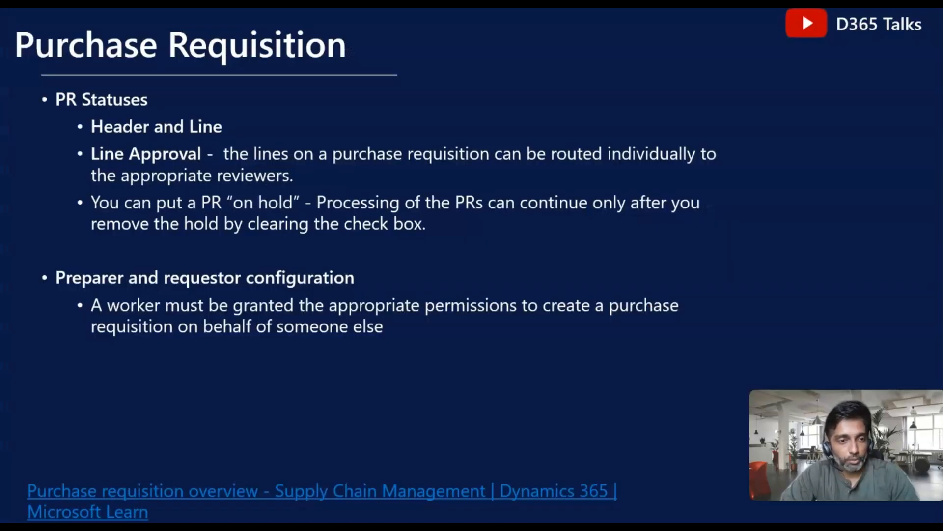